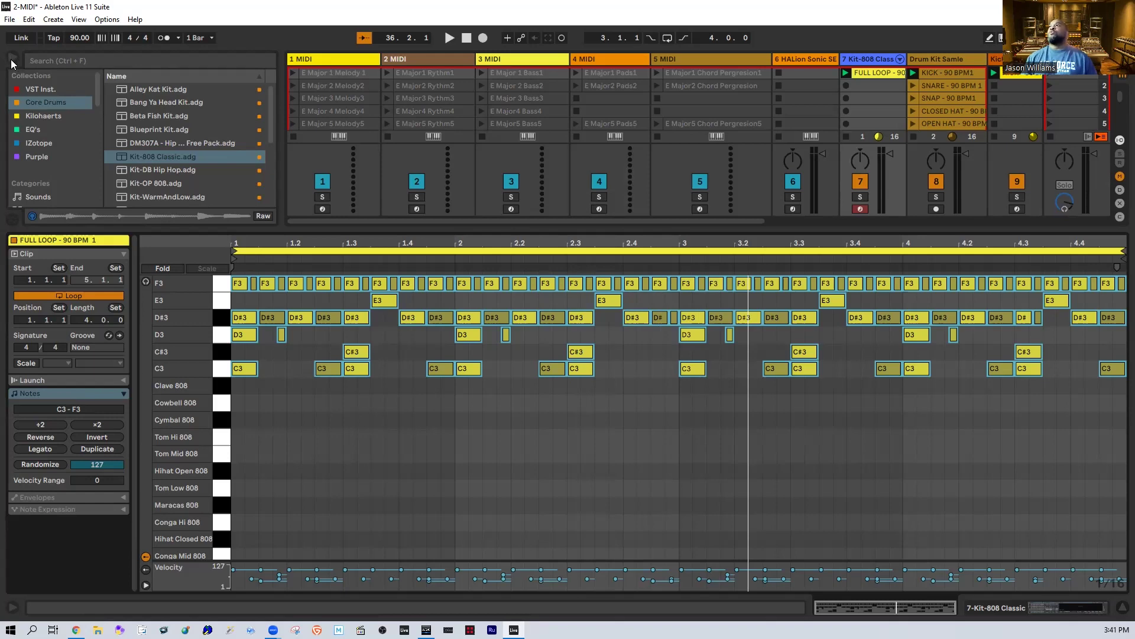
Step: Select the Kit-808 Classic preset, then hide the browser so the session tracks span the full width
click(11, 59)
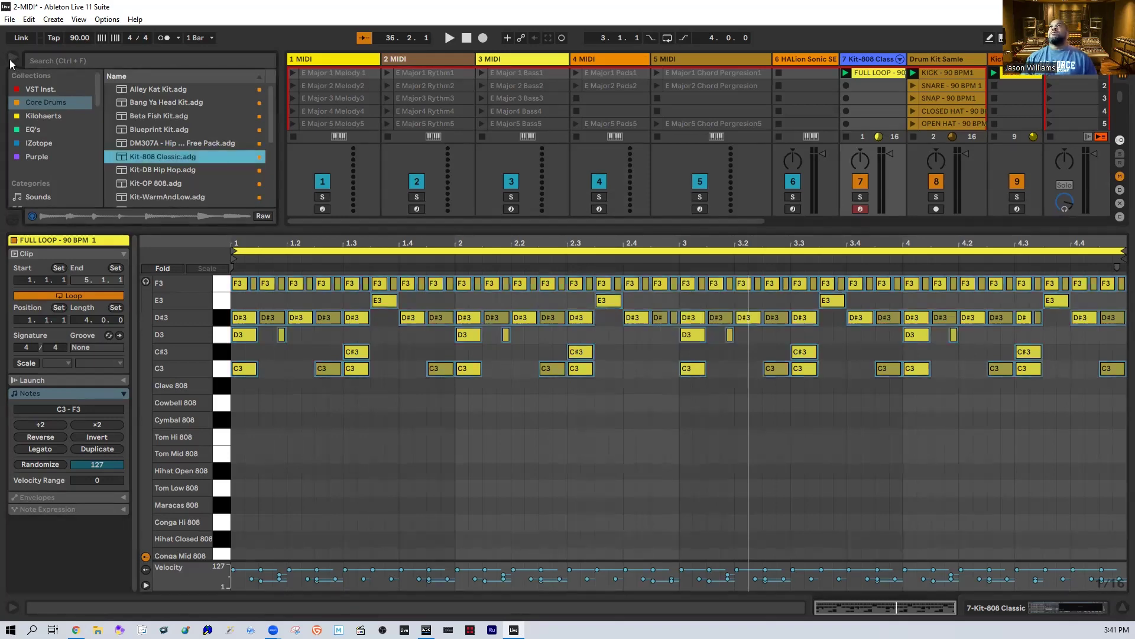
click(9, 59)
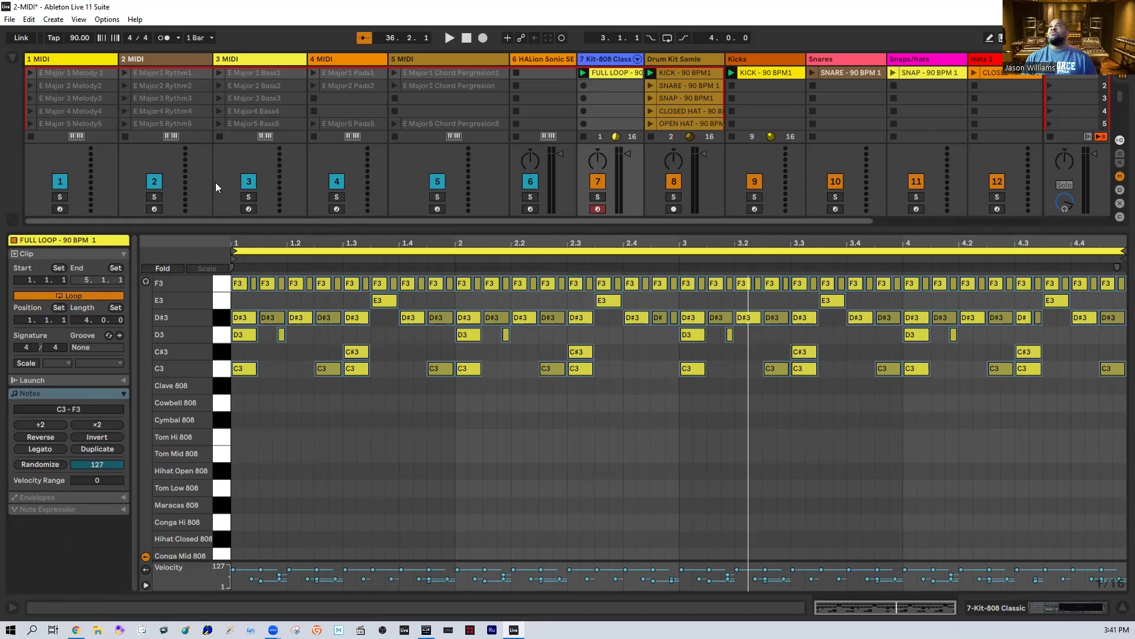
Step: Browse the melody, rhythm, bass, pad and chord tracks, then open track 6's HALion Sonic SE with Ctrl+Alt+P
click(111, 60)
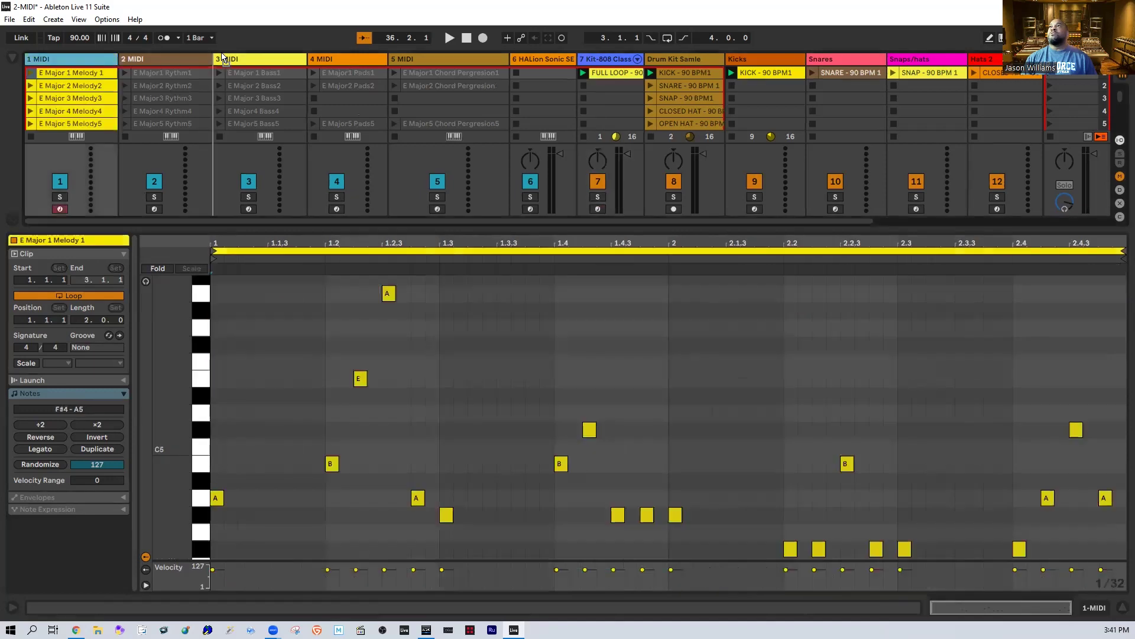
click(160, 60)
click(263, 56)
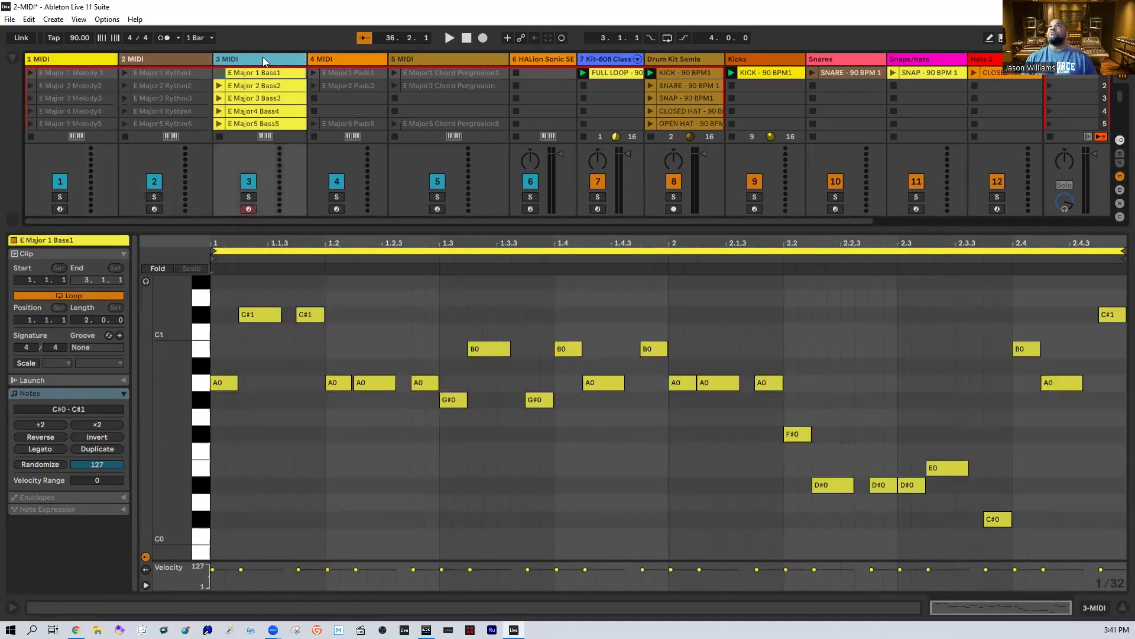
click(350, 58)
click(424, 58)
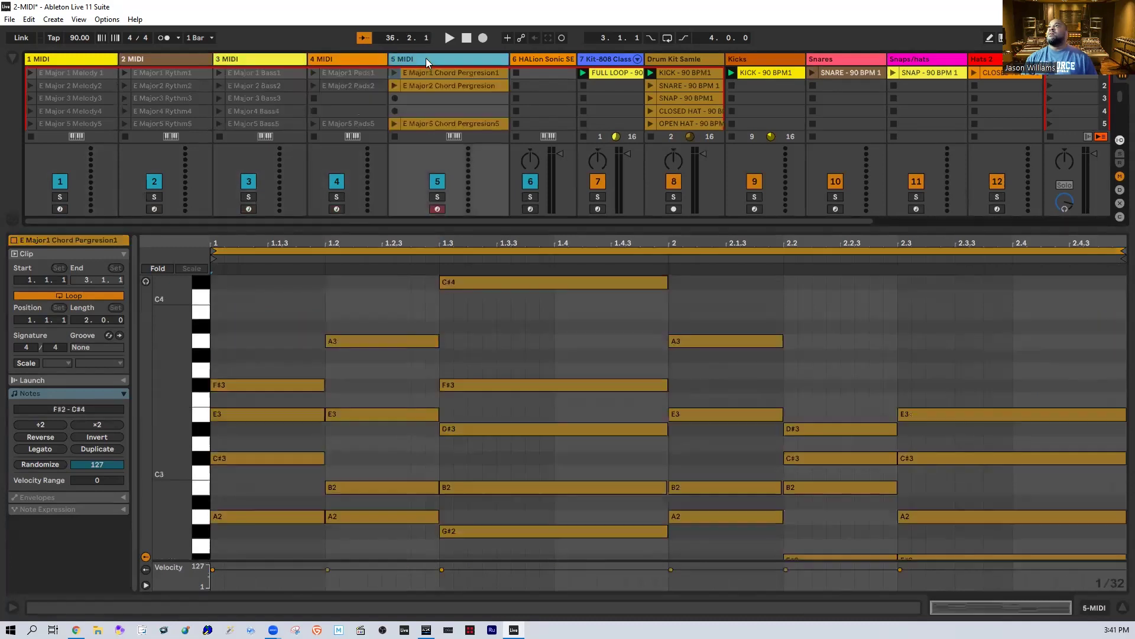
click(549, 59)
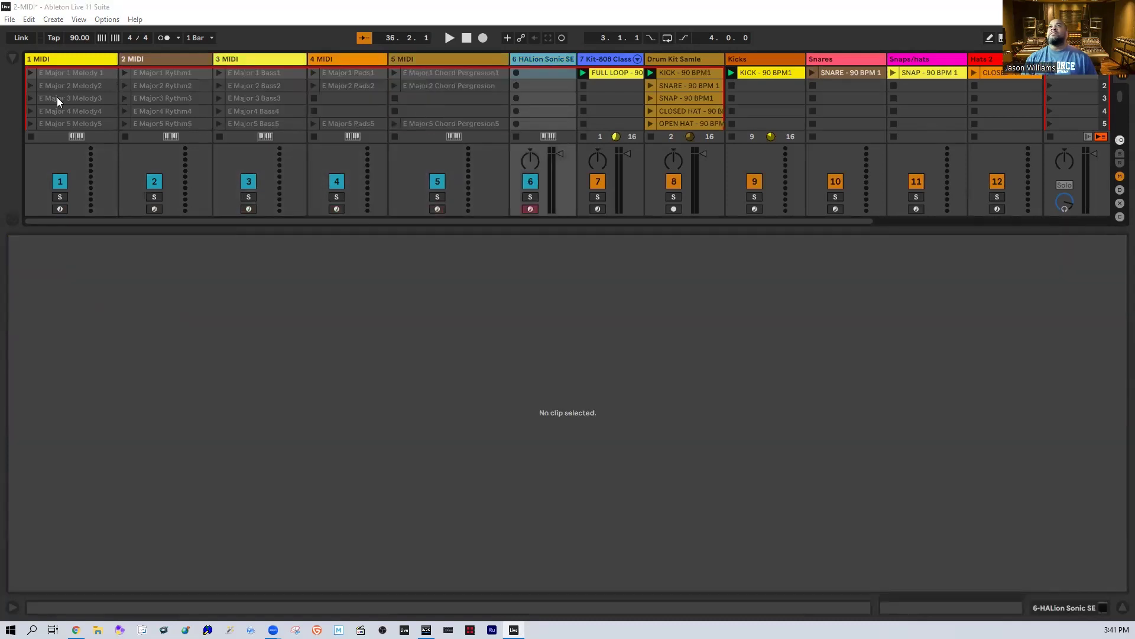
key(ctrl+alt+p)
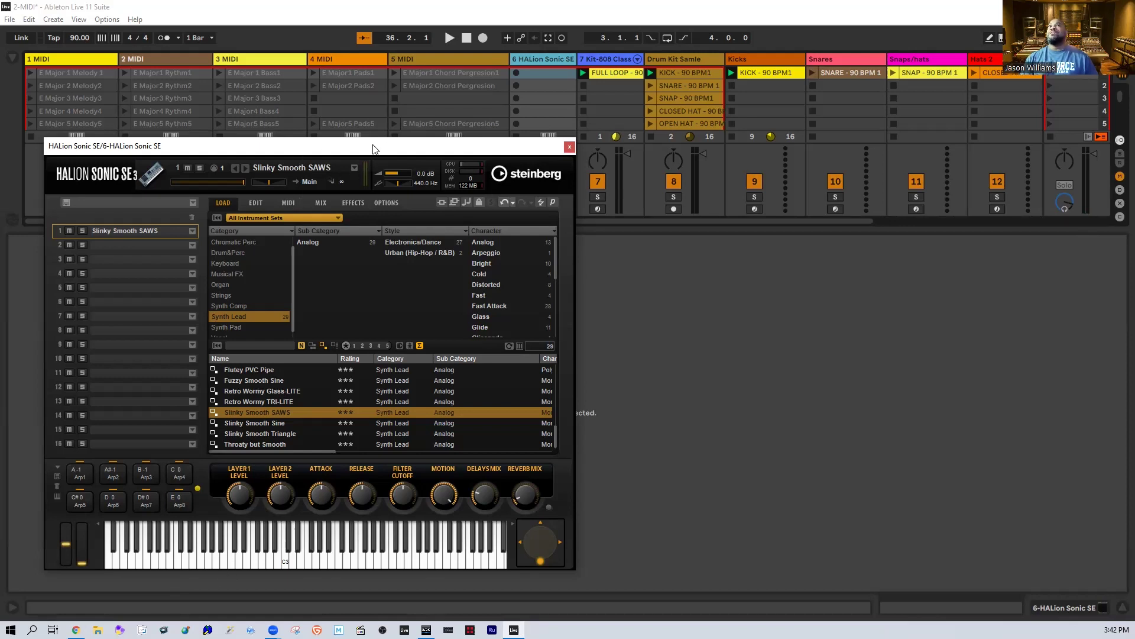
Step: Close HALion and view the Melody 1, Rythm2, Bass3, Pads2 and Chord Pergresion clips
click(569, 146)
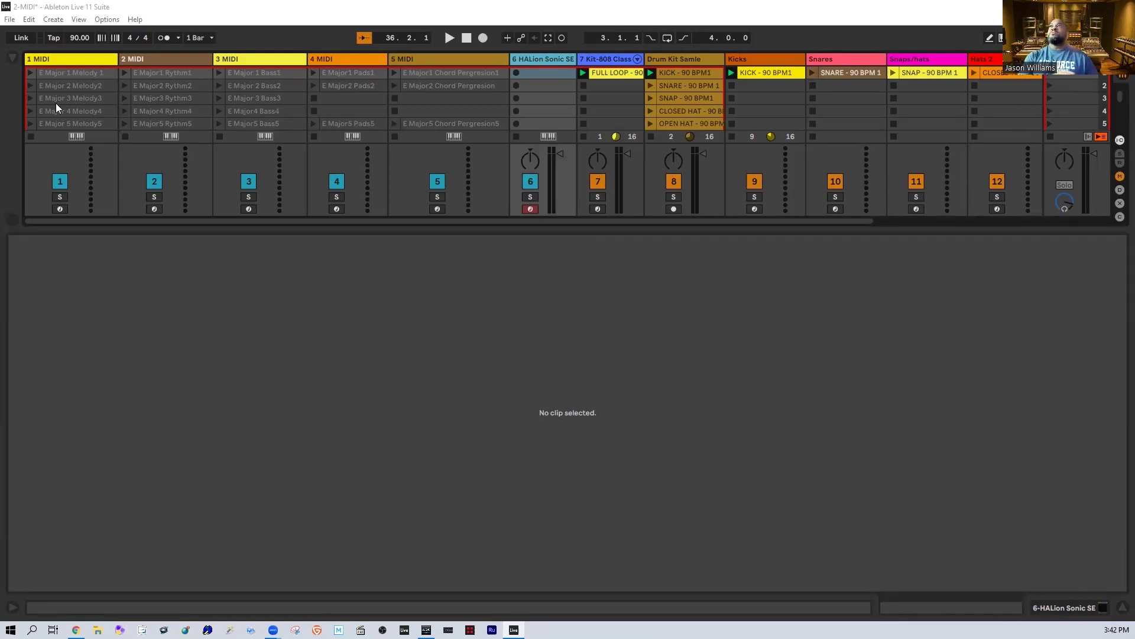
click(64, 73)
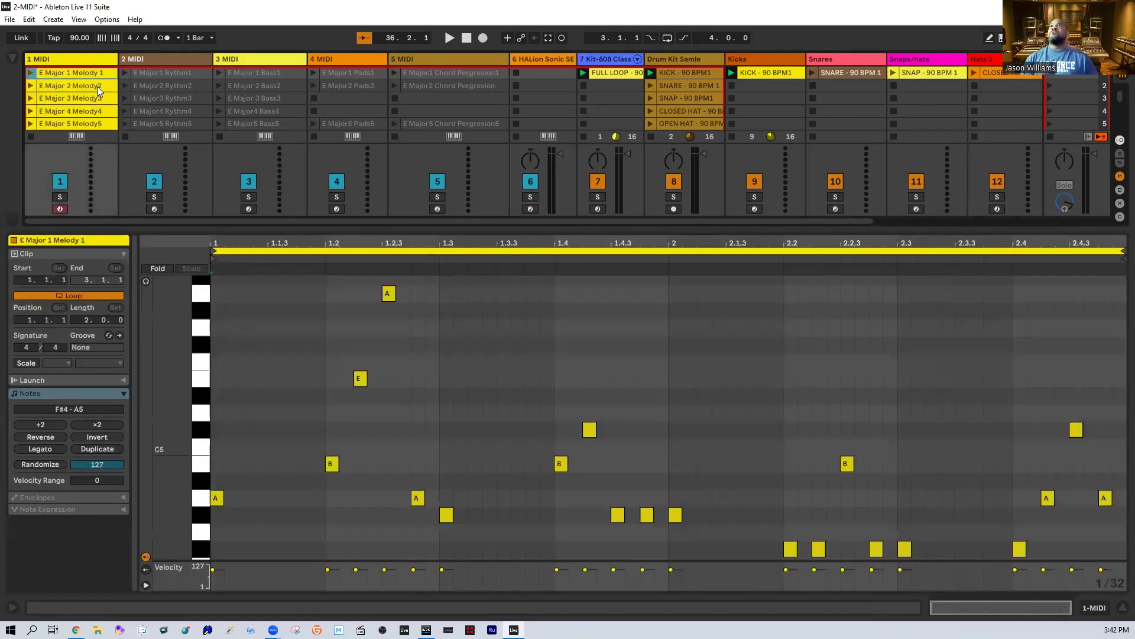
click(169, 90)
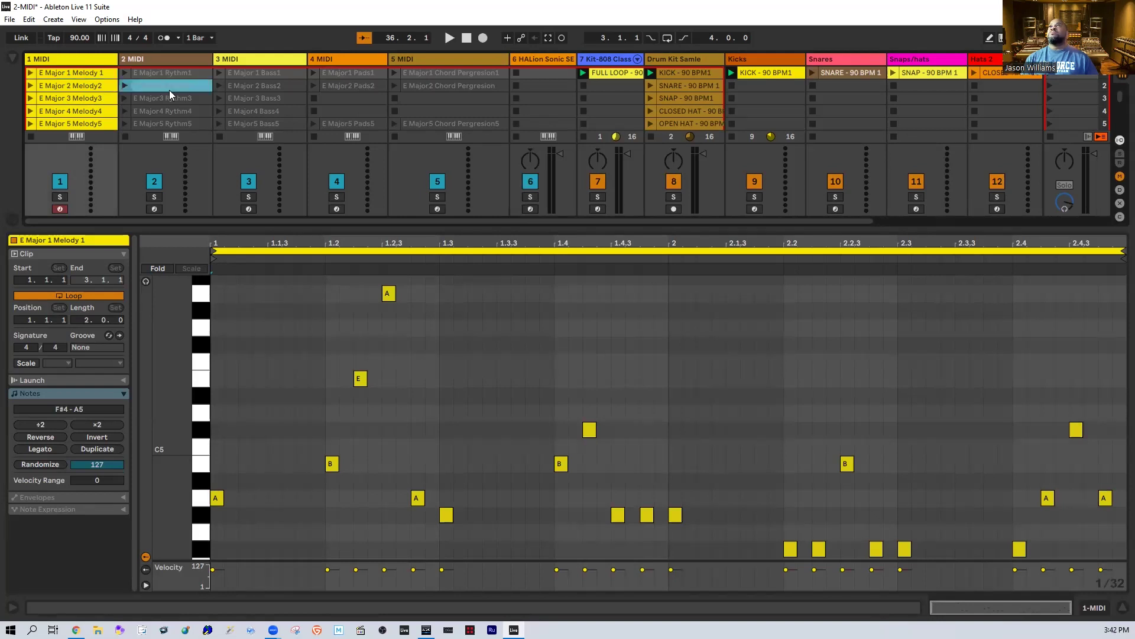
click(272, 99)
click(355, 87)
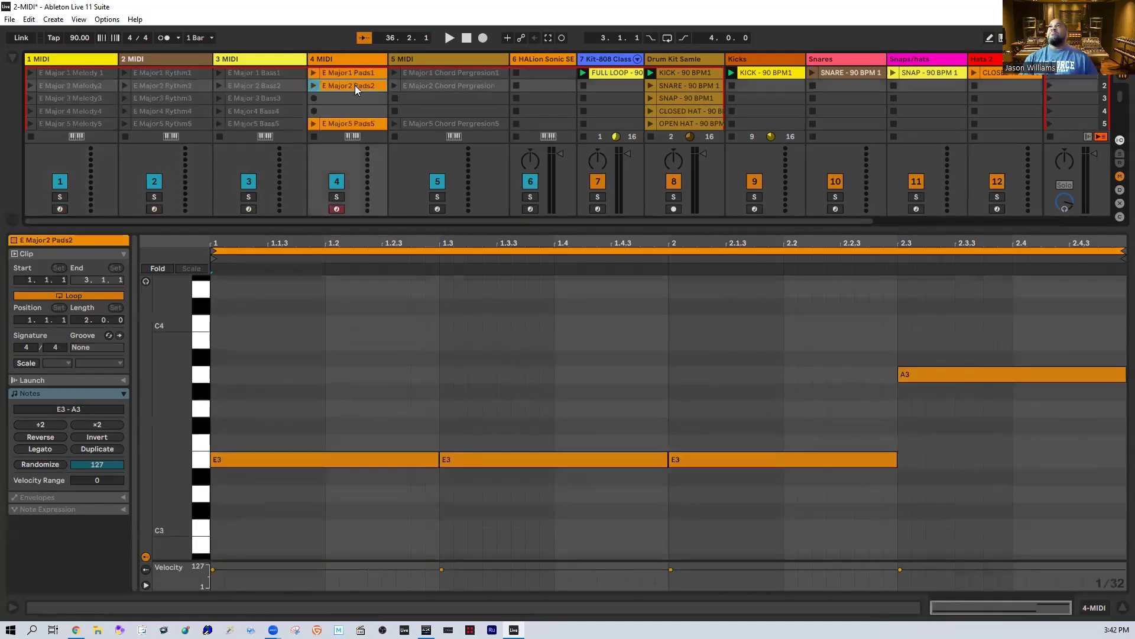
click(439, 84)
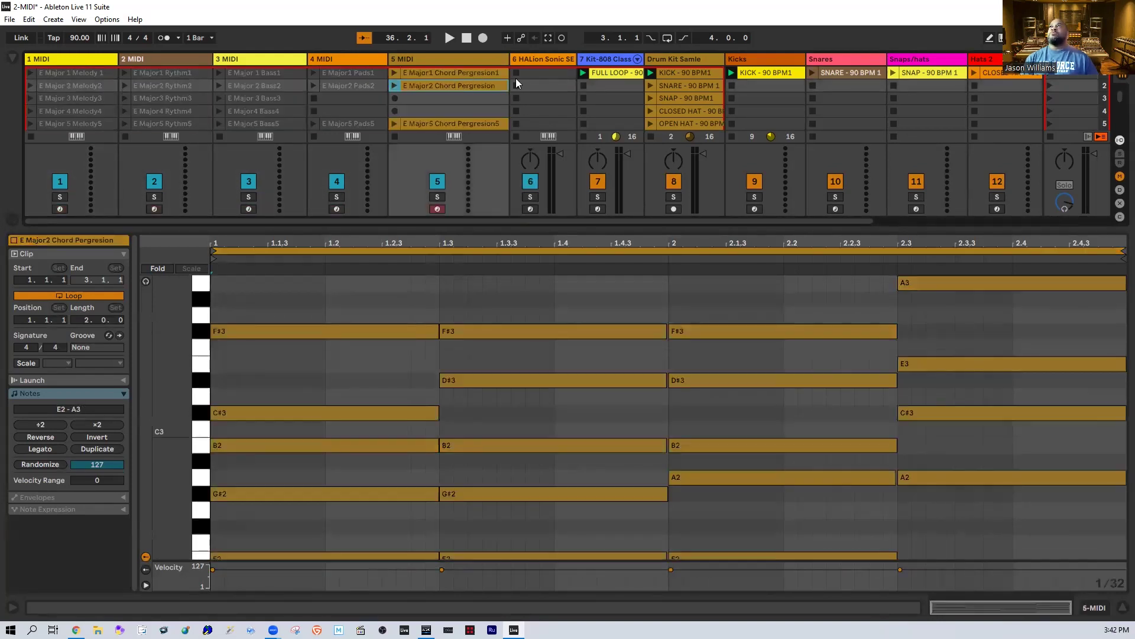
Step: Reopen HALion Sonic SE on track 6, audition a low lead note, then close its window
click(537, 61)
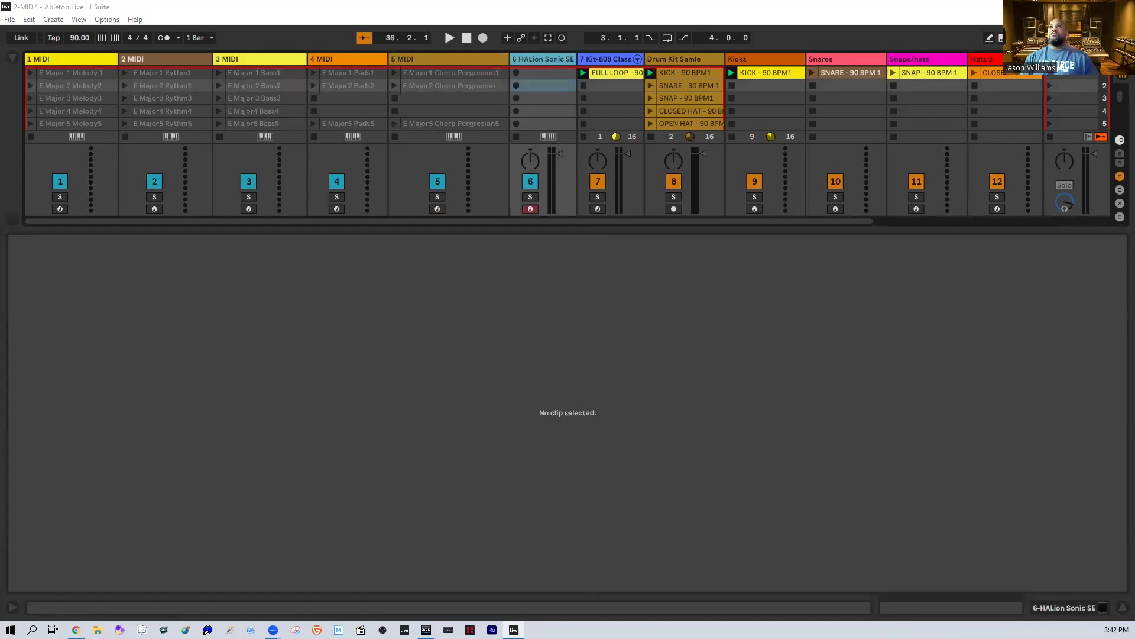
key(ctrl+alt+p)
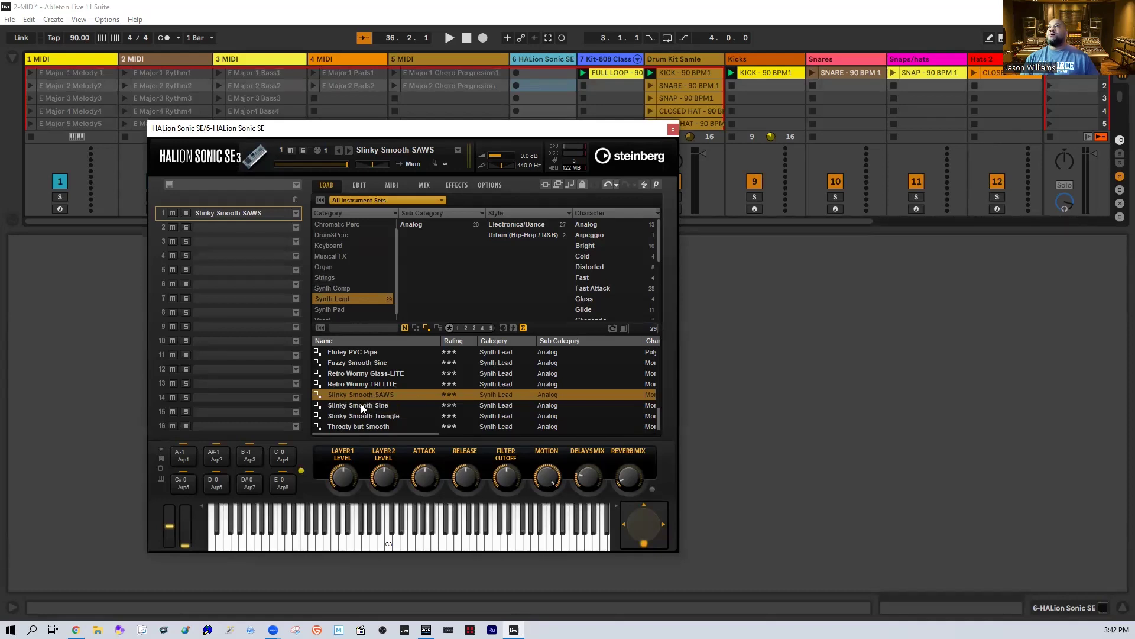
click(241, 535)
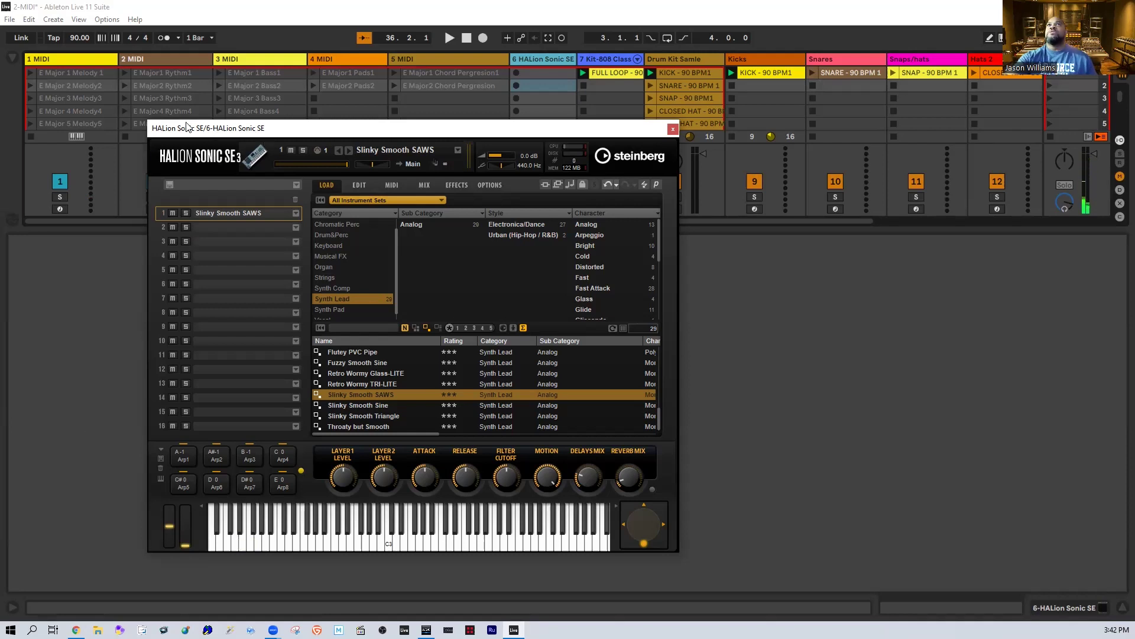
click(673, 129)
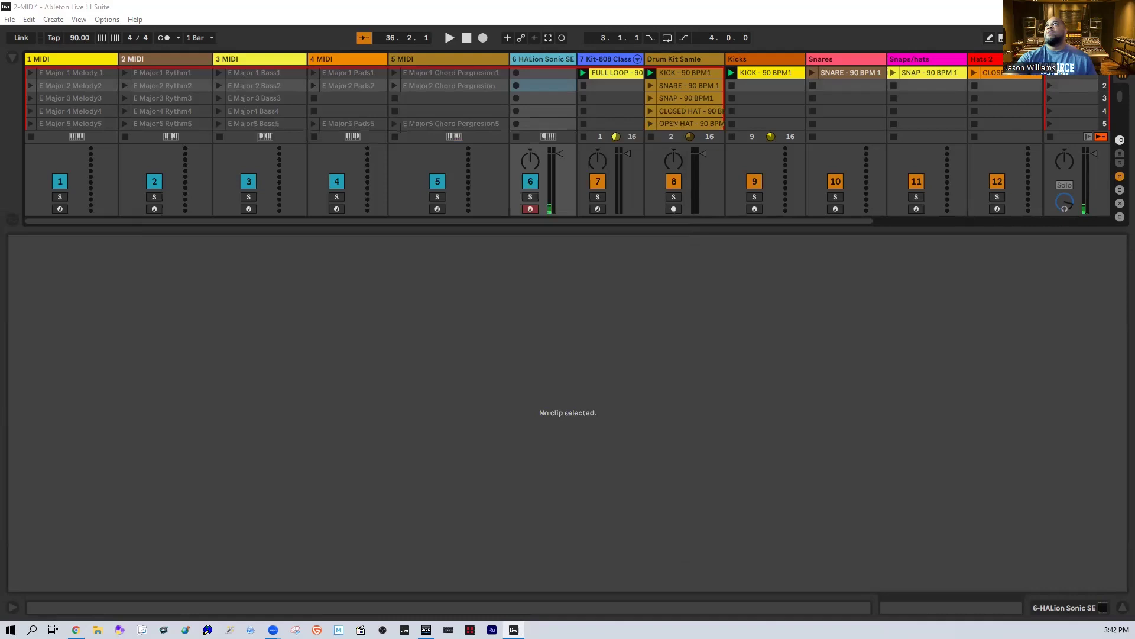
Step: Unfold track 7's Kit-808 Classic chains, switch off the HALion Sonic SE track, then fold the chains
click(609, 59)
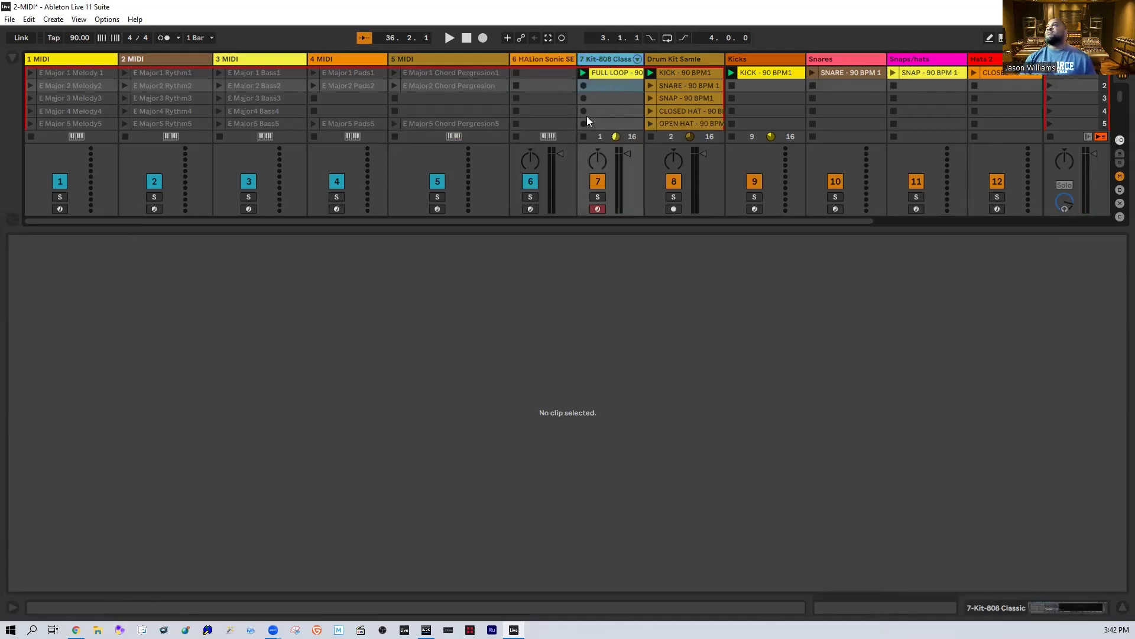
click(638, 60)
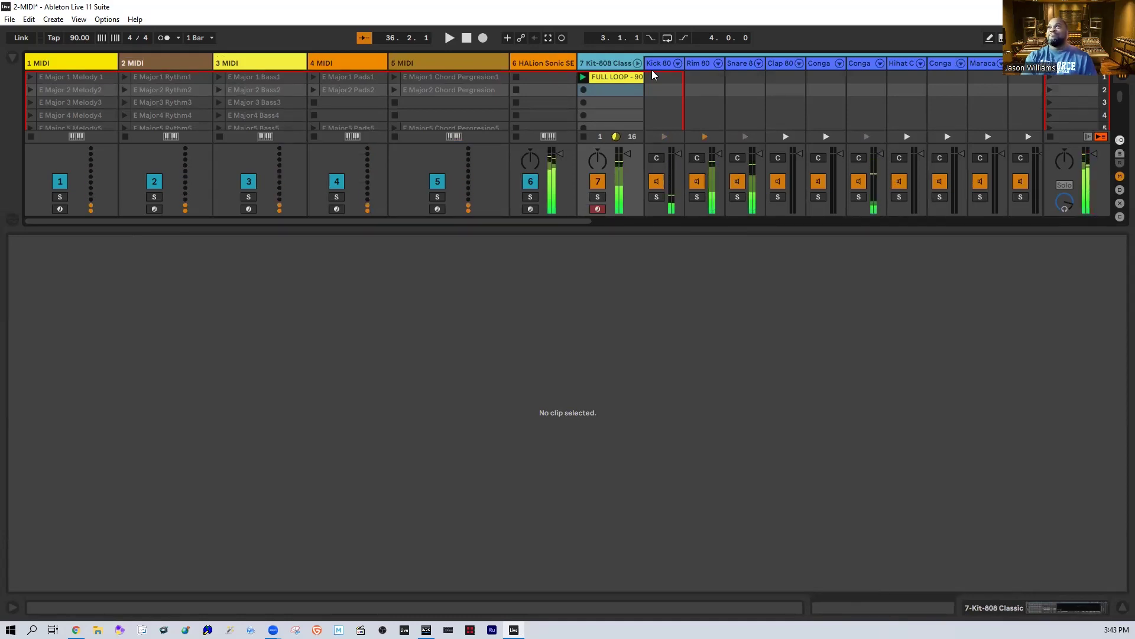
click(531, 182)
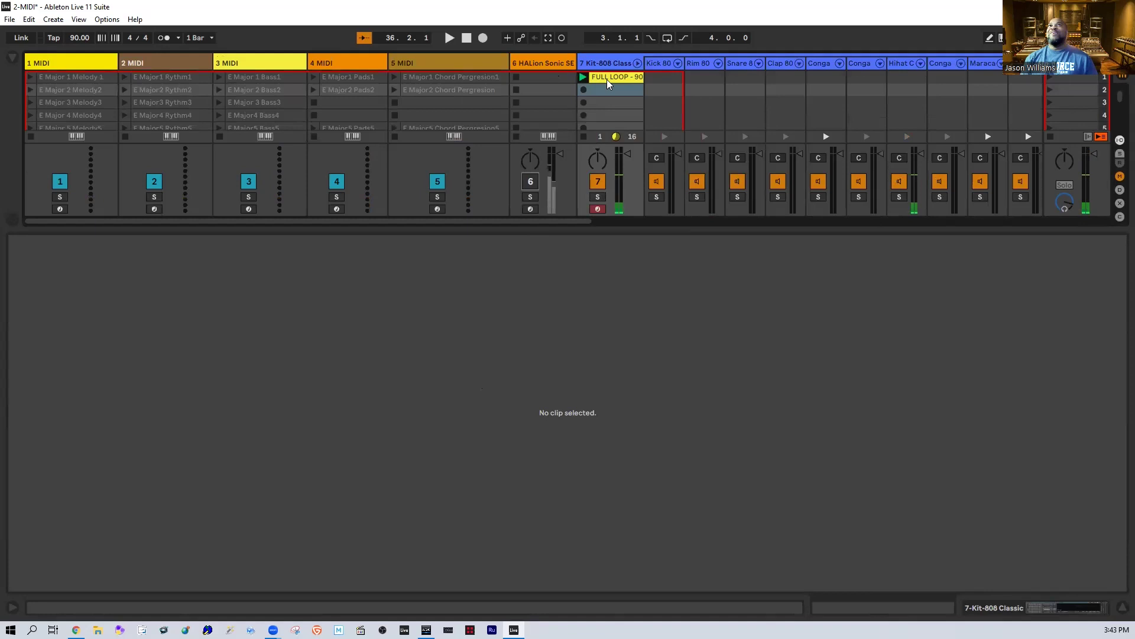
click(637, 63)
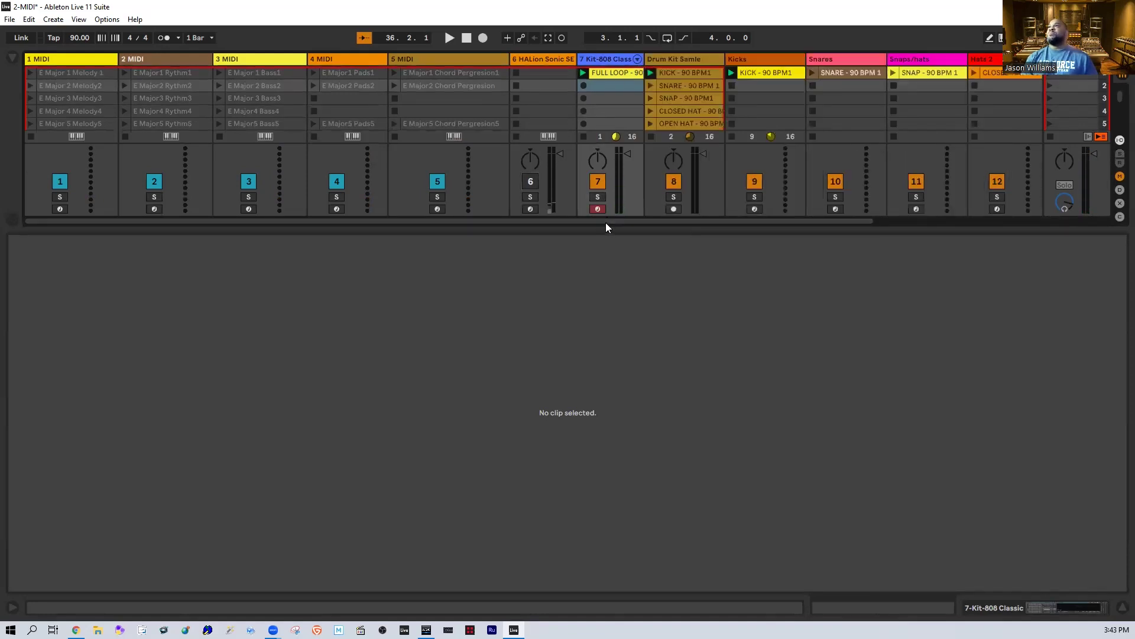
Step: Select the D3 and then C3 notes of the FULL LOOP clip, then close the Detail View
click(611, 73)
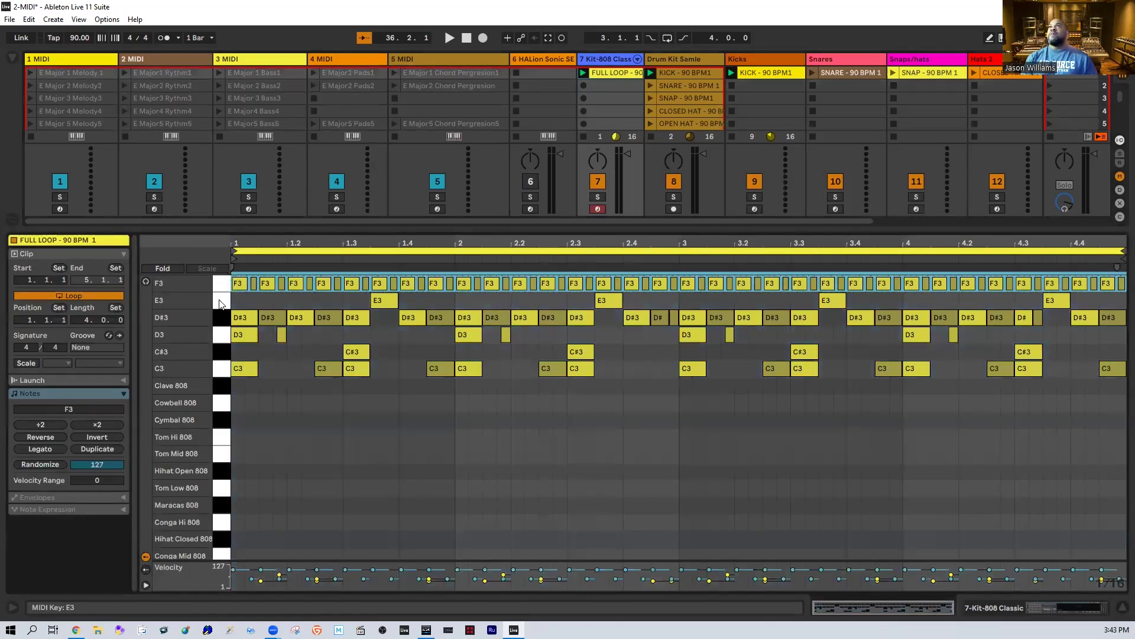
click(222, 324)
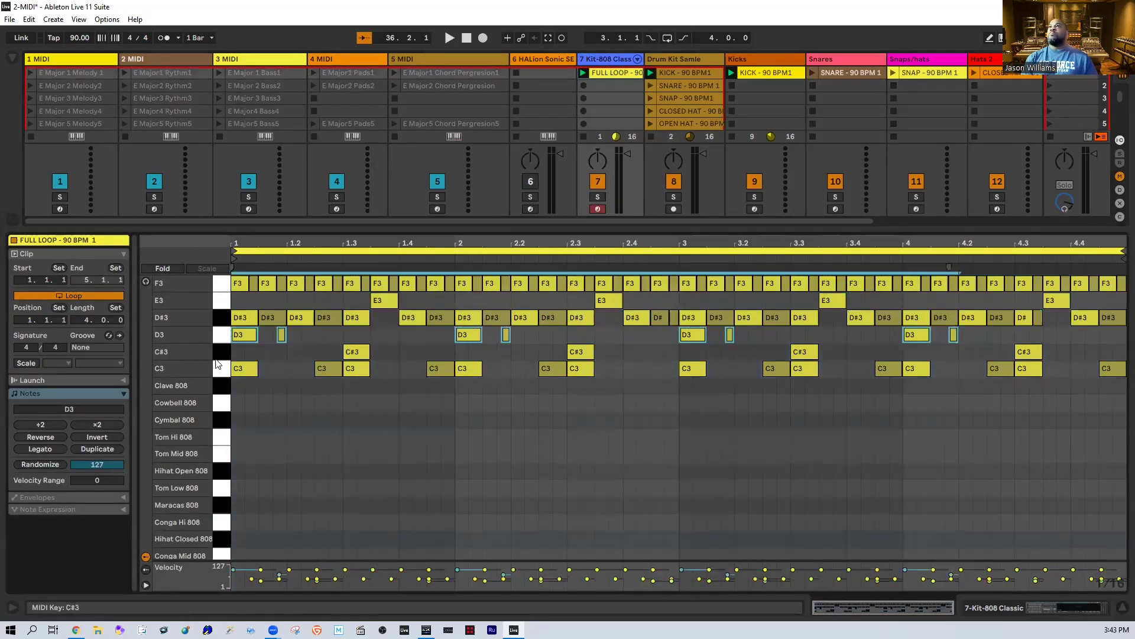
click(220, 367)
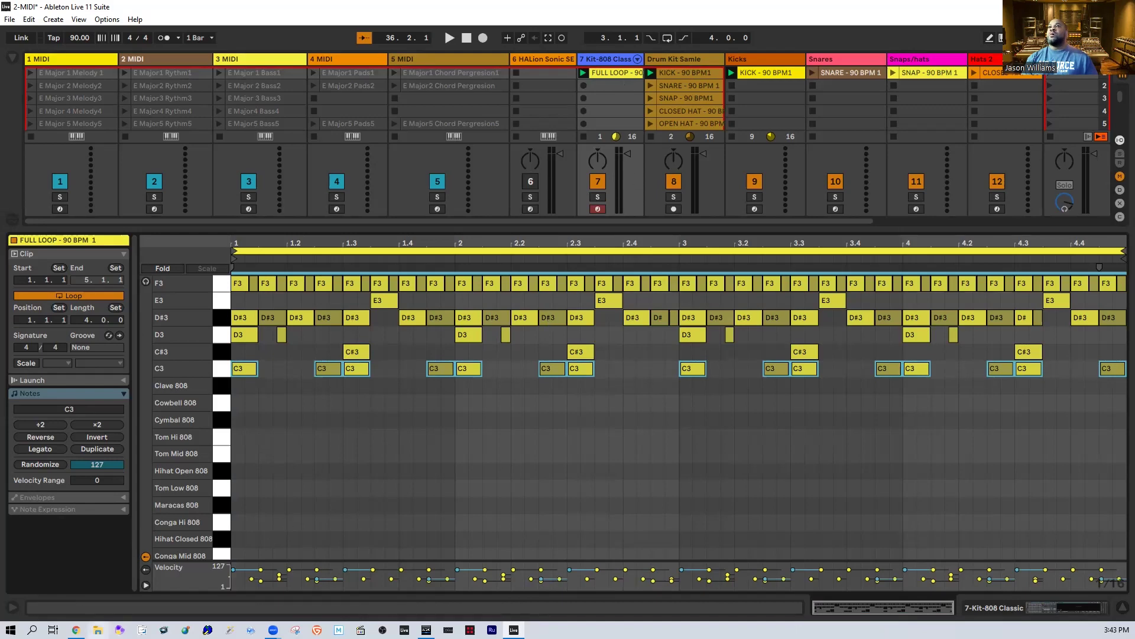
click(1120, 609)
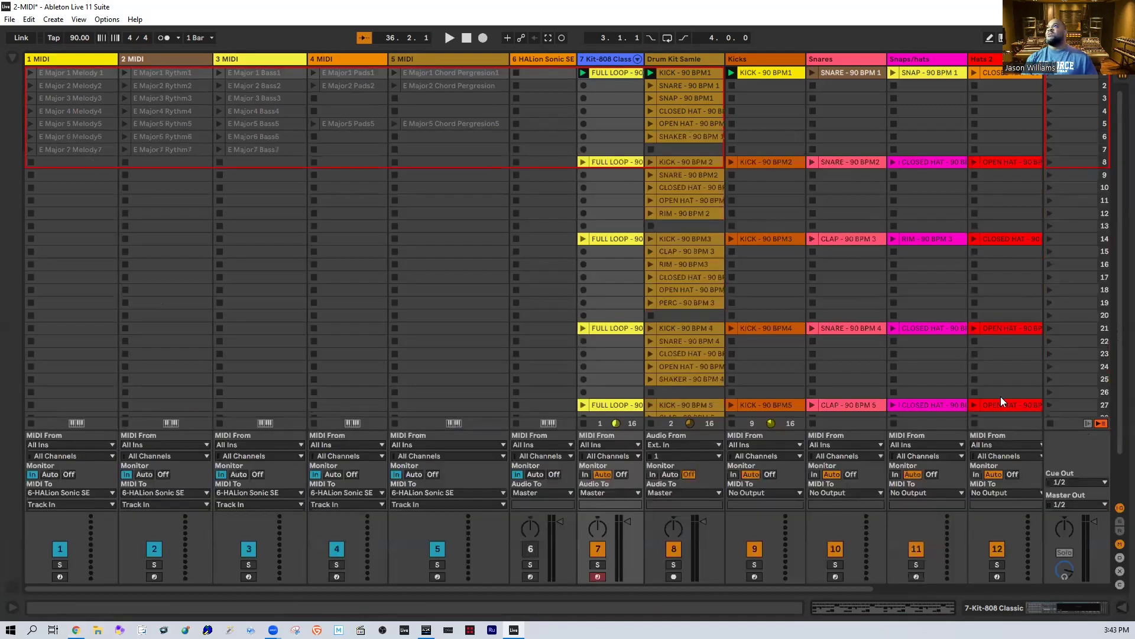
Step: Open the FULL LOOP - 90 BPM 1 clip's notes on the Kit-808 Classic track, then hide the details
click(605, 60)
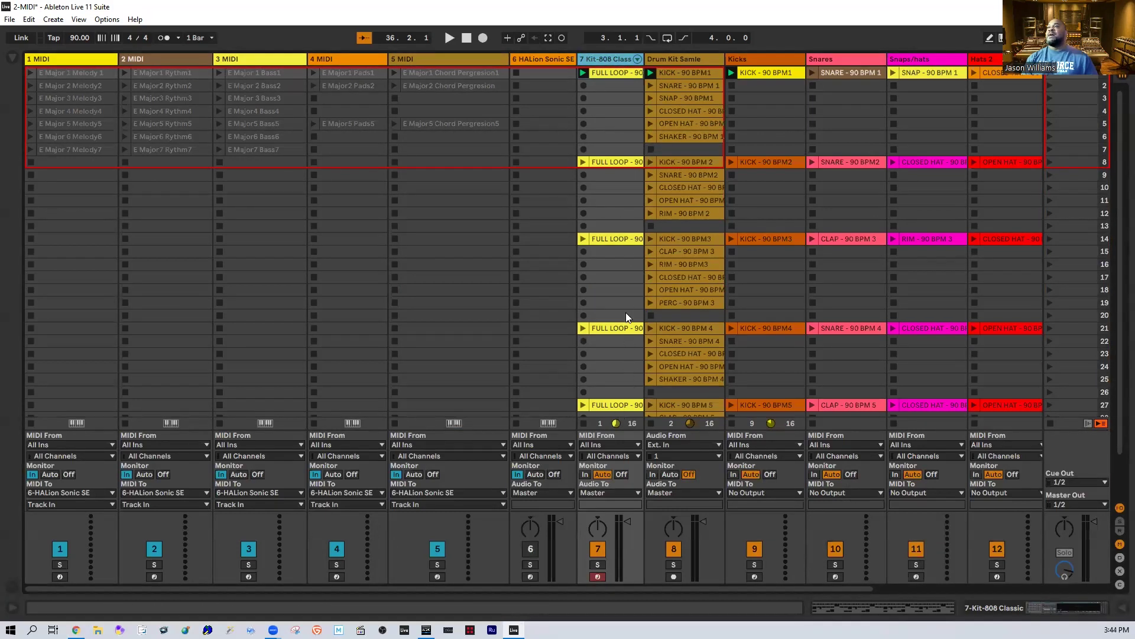
click(628, 72)
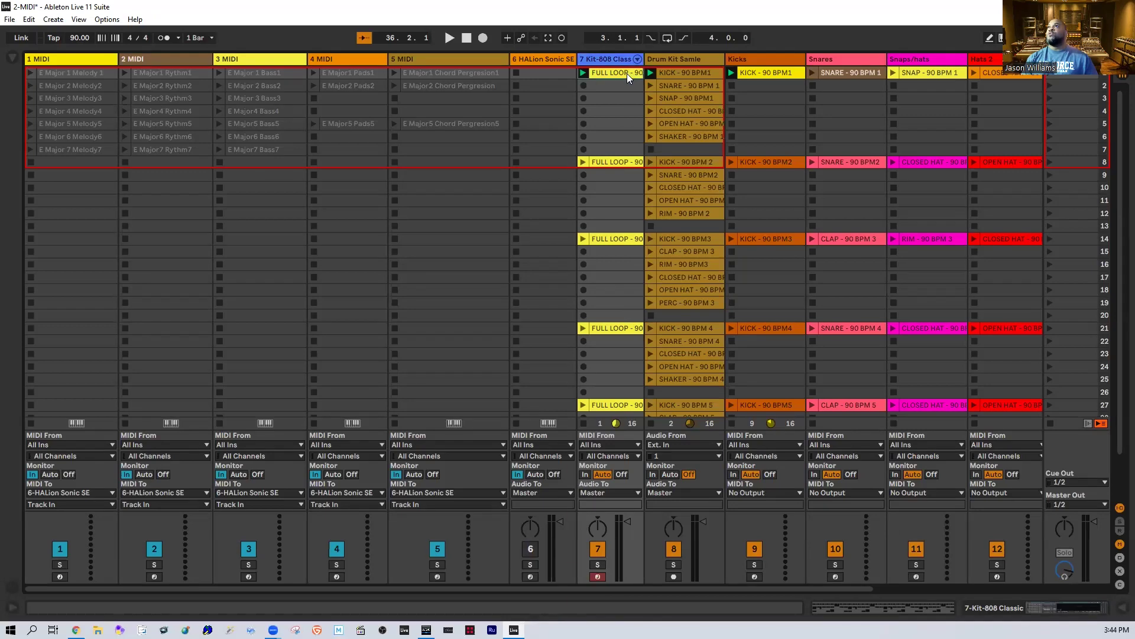
double_click(627, 73)
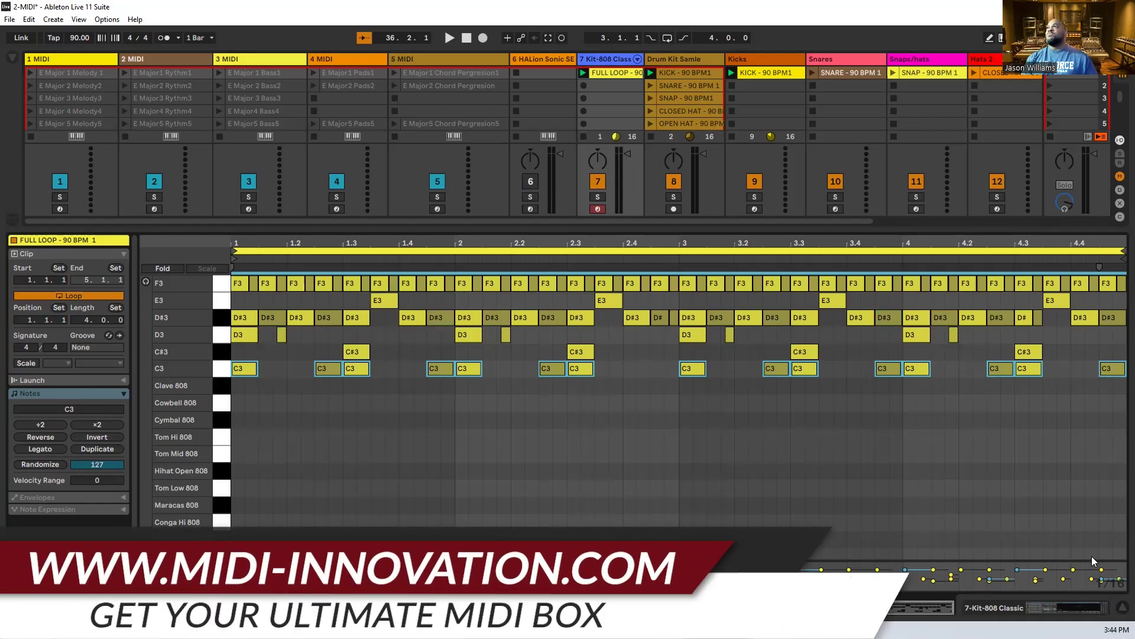
click(1121, 609)
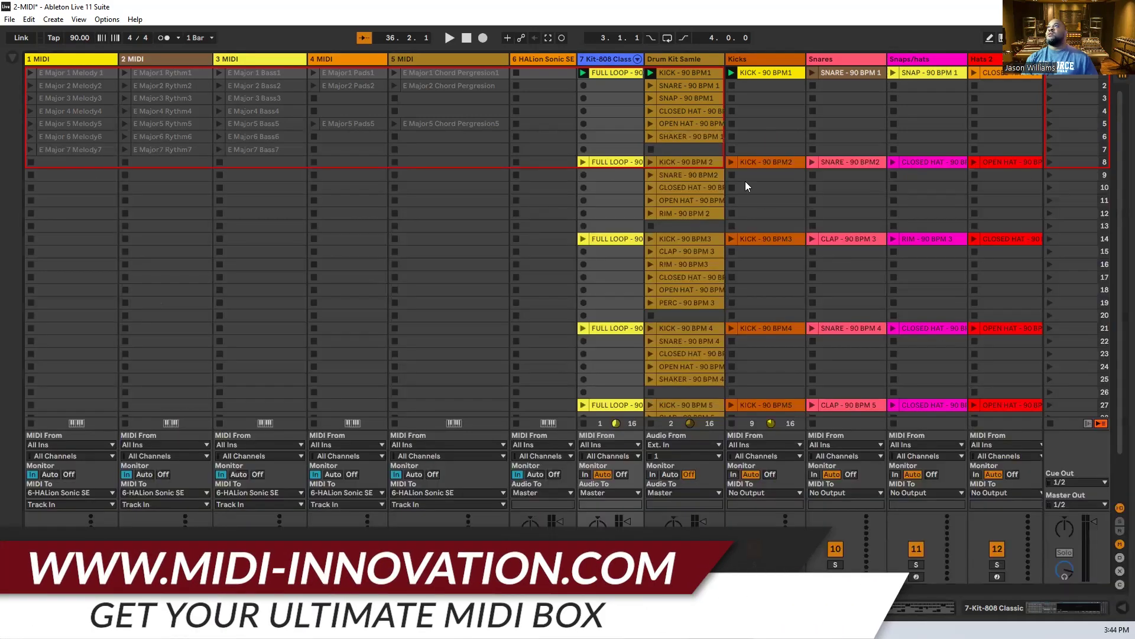
Step: View the KICK - 90 BPM1, SNAP, CLOSED HAT and OPEN HAT clips on the Drum Kit Samle track
click(687, 61)
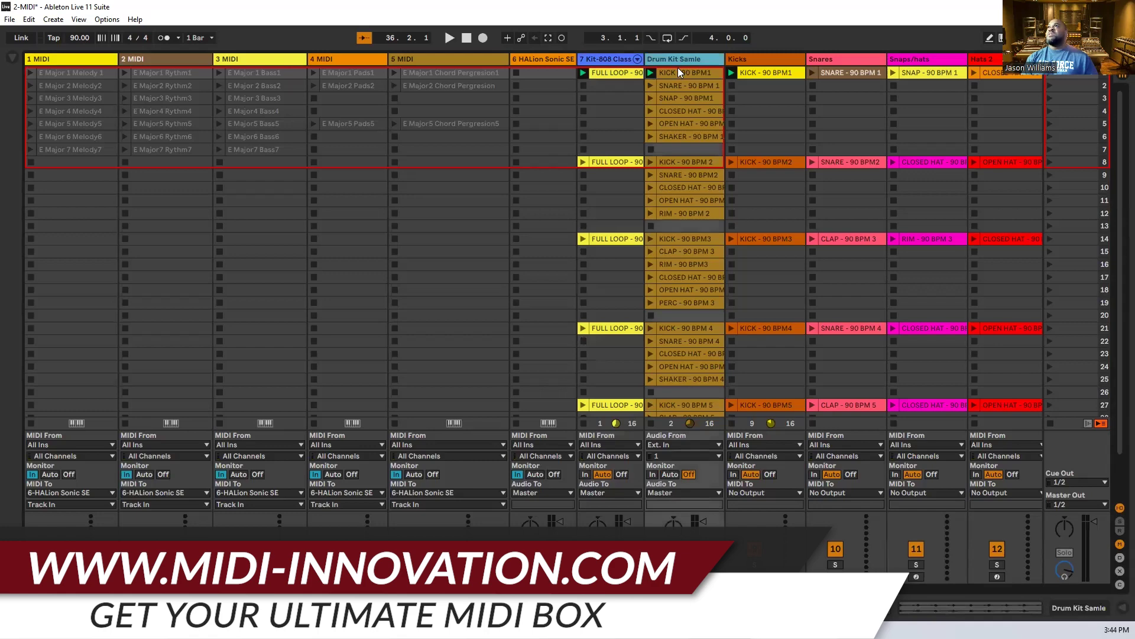
double_click(677, 76)
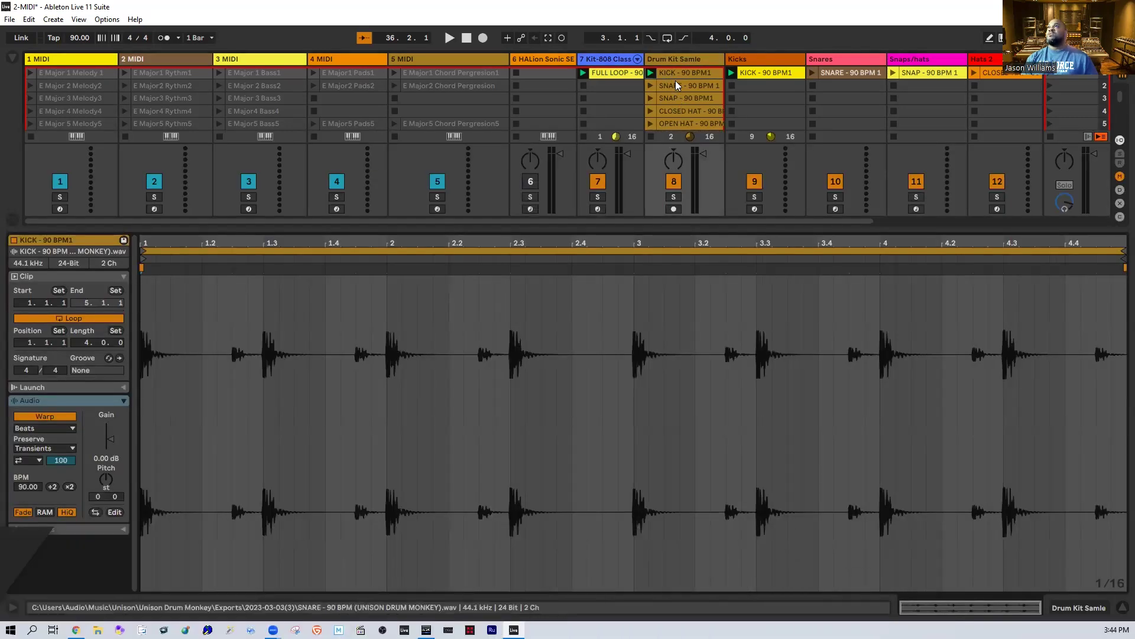
click(672, 99)
click(669, 111)
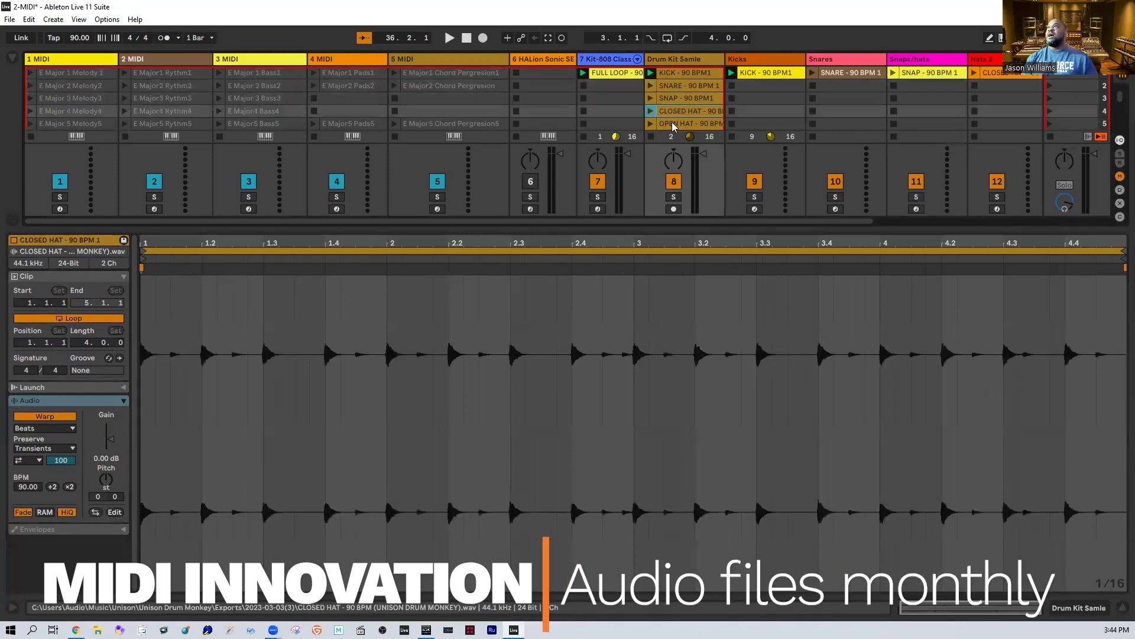
click(672, 122)
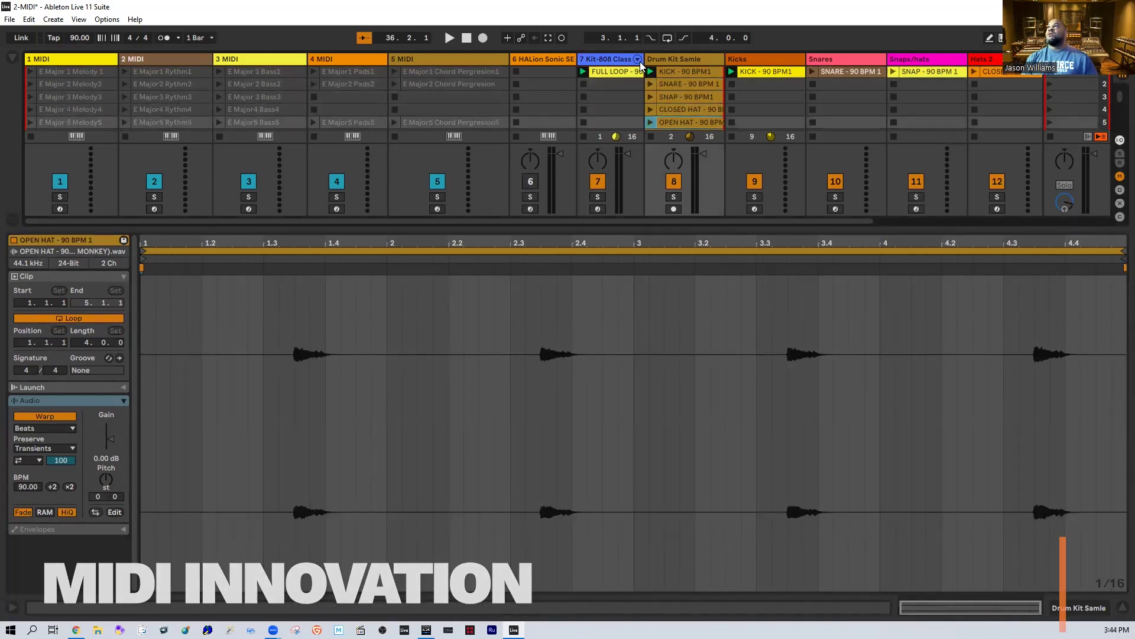
click(694, 60)
Step: Compare the Kicks track's KICK - 90 BPM1 pattern with FULL LOOP's C3, C#3 and D#3 rows
click(771, 58)
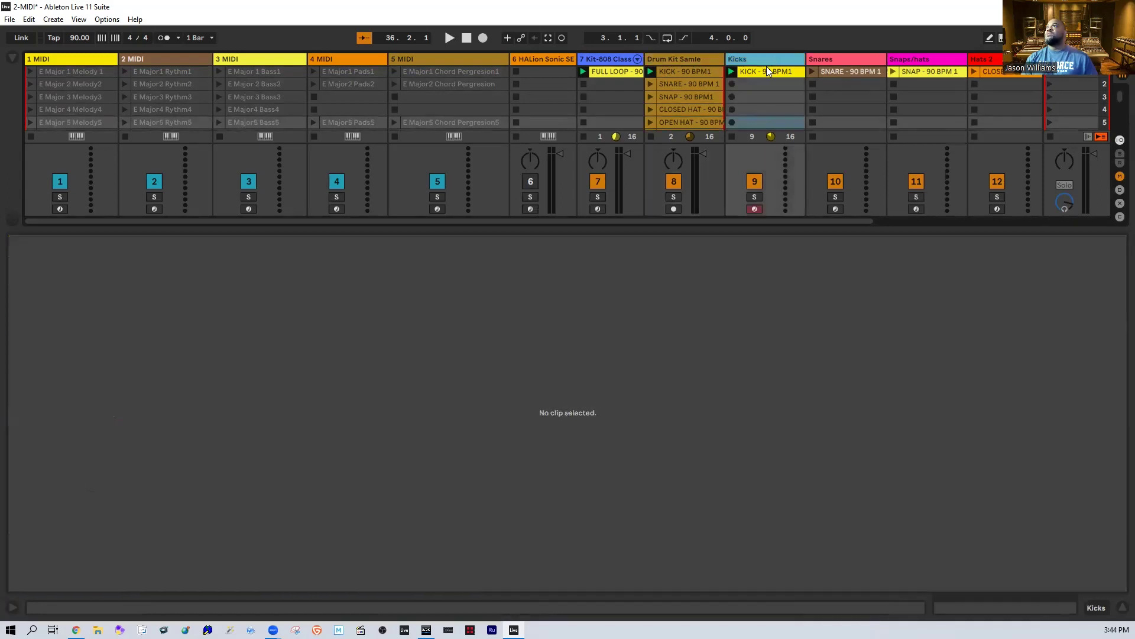
click(758, 70)
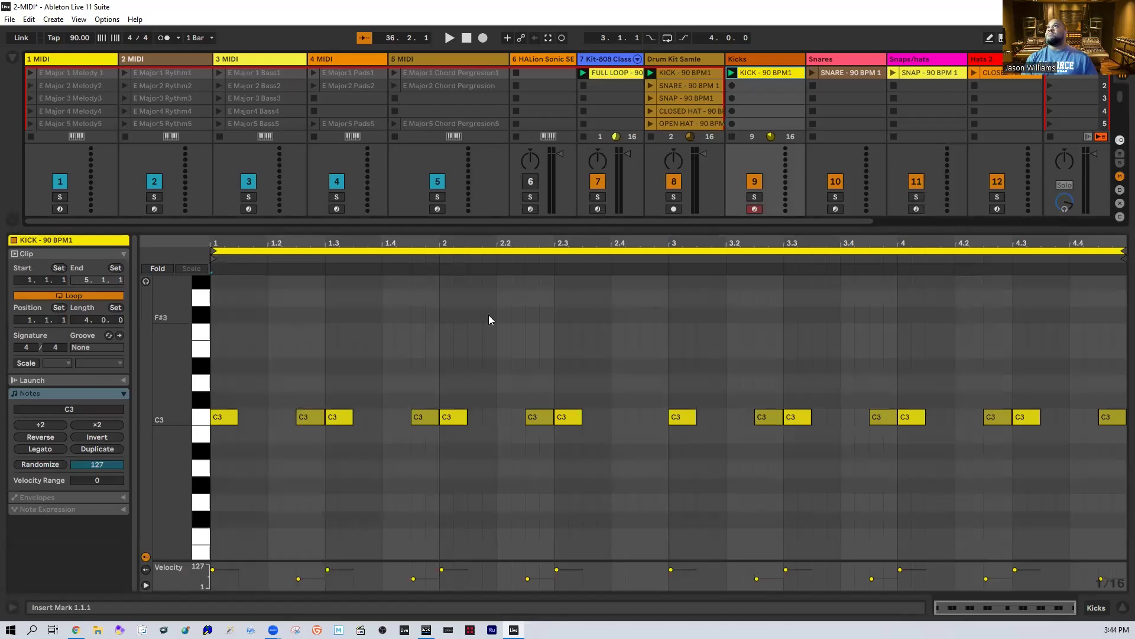
click(616, 73)
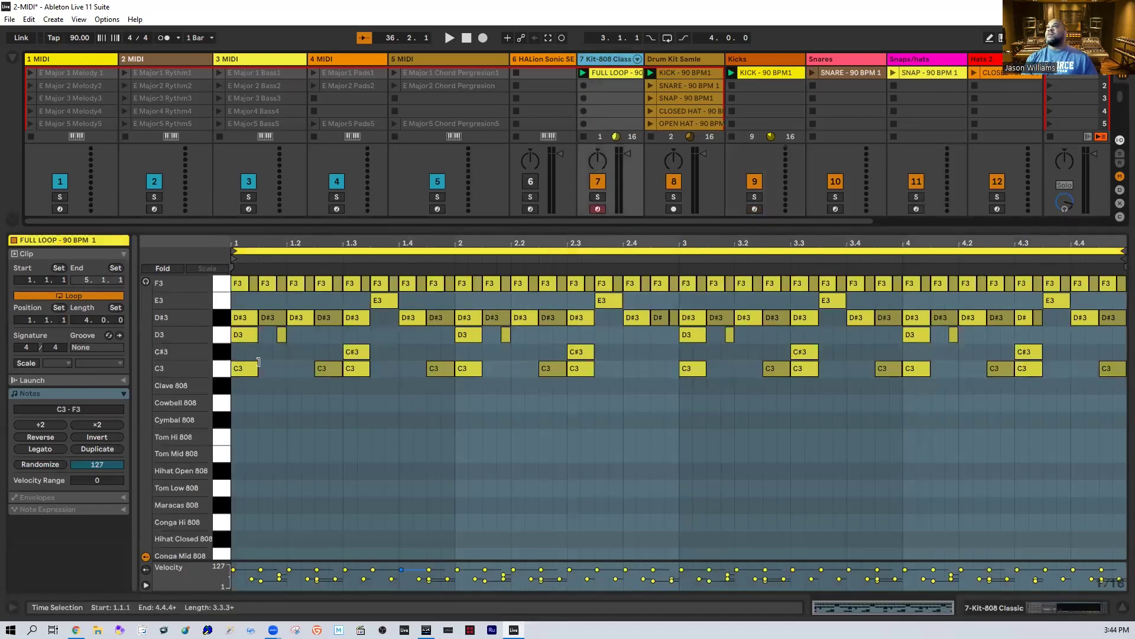
click(222, 370)
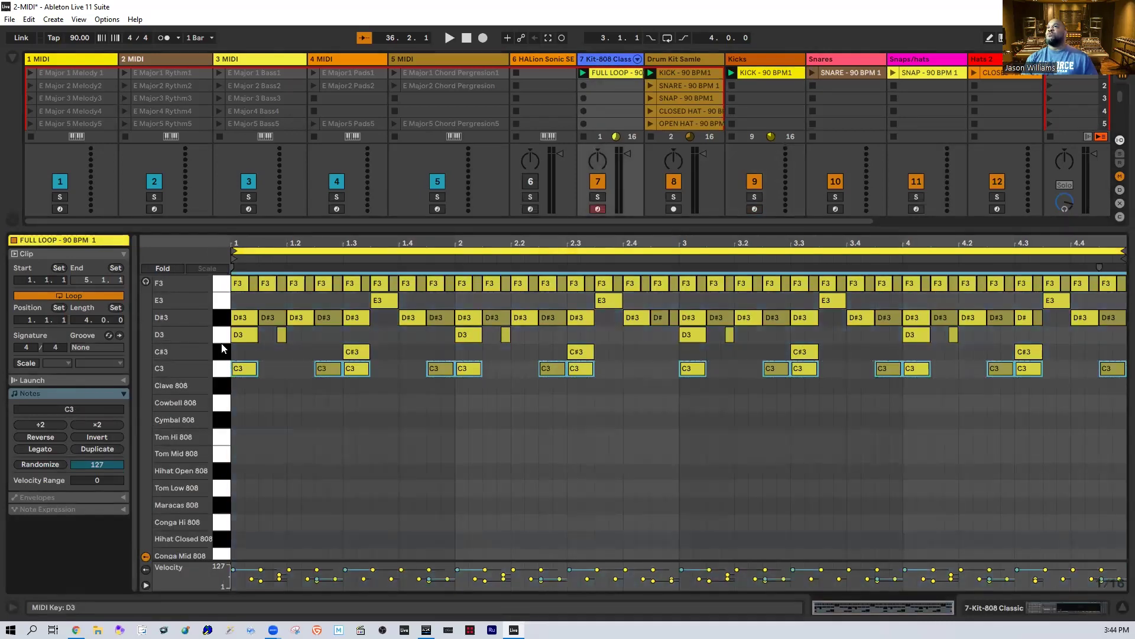
click(223, 350)
click(221, 318)
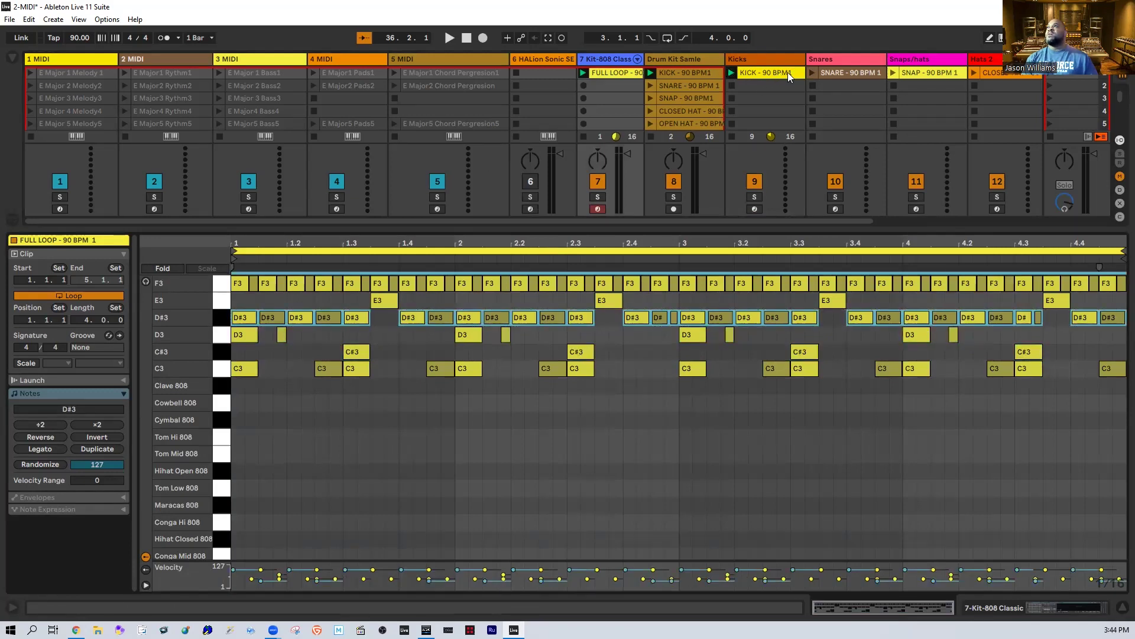
click(756, 74)
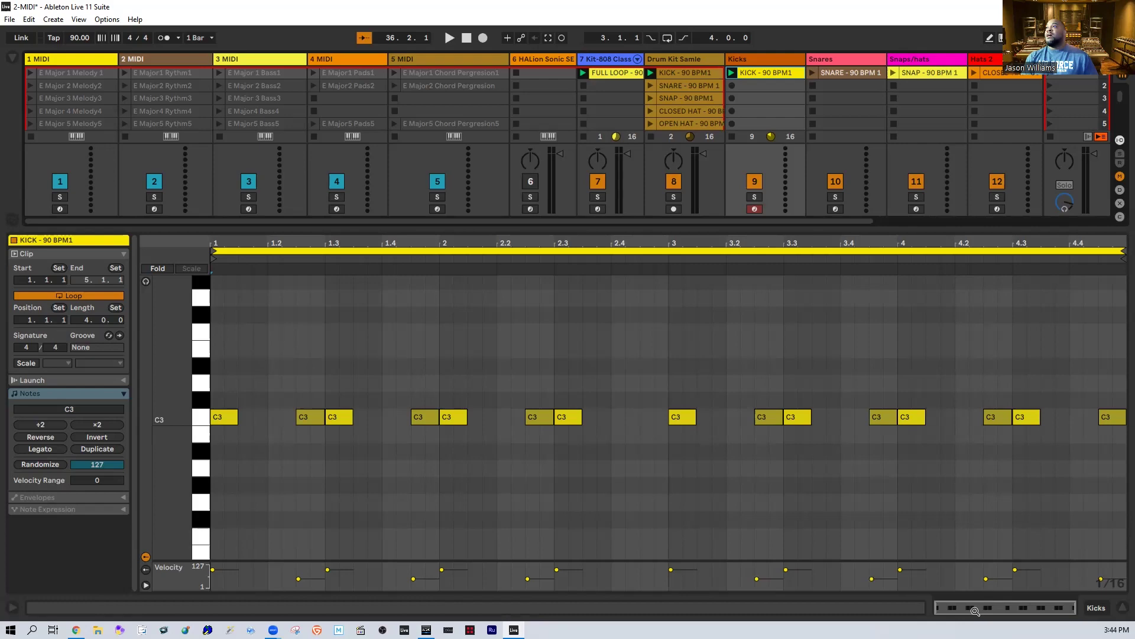
Step: Hide the clip editor and scroll the session grid right across all tracks and back
click(1122, 608)
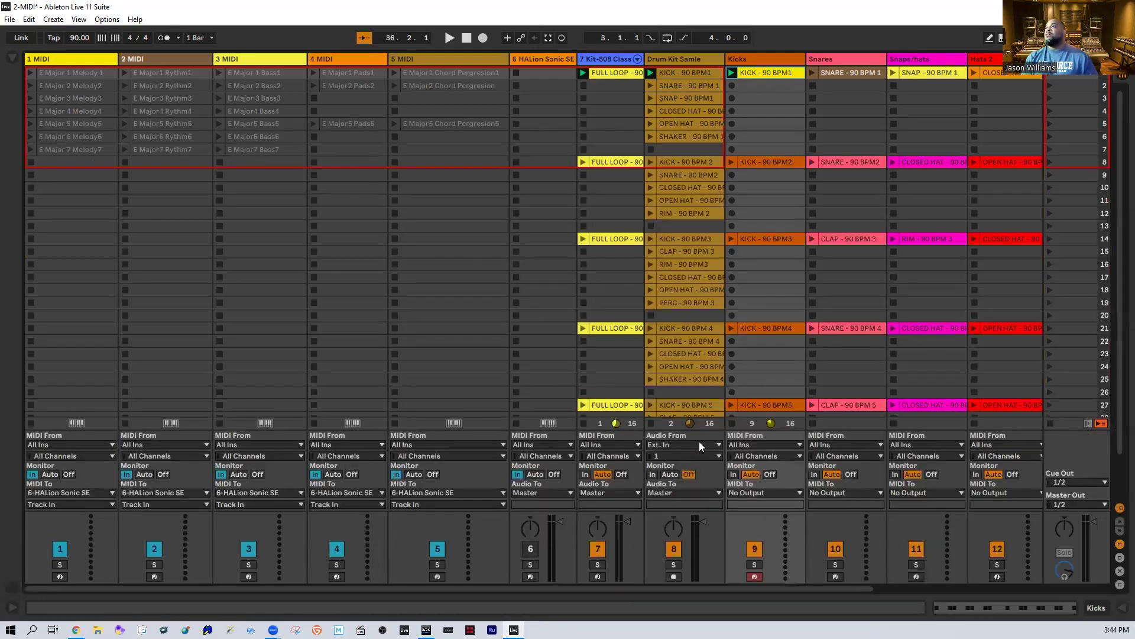
drag(634, 587, 853, 588)
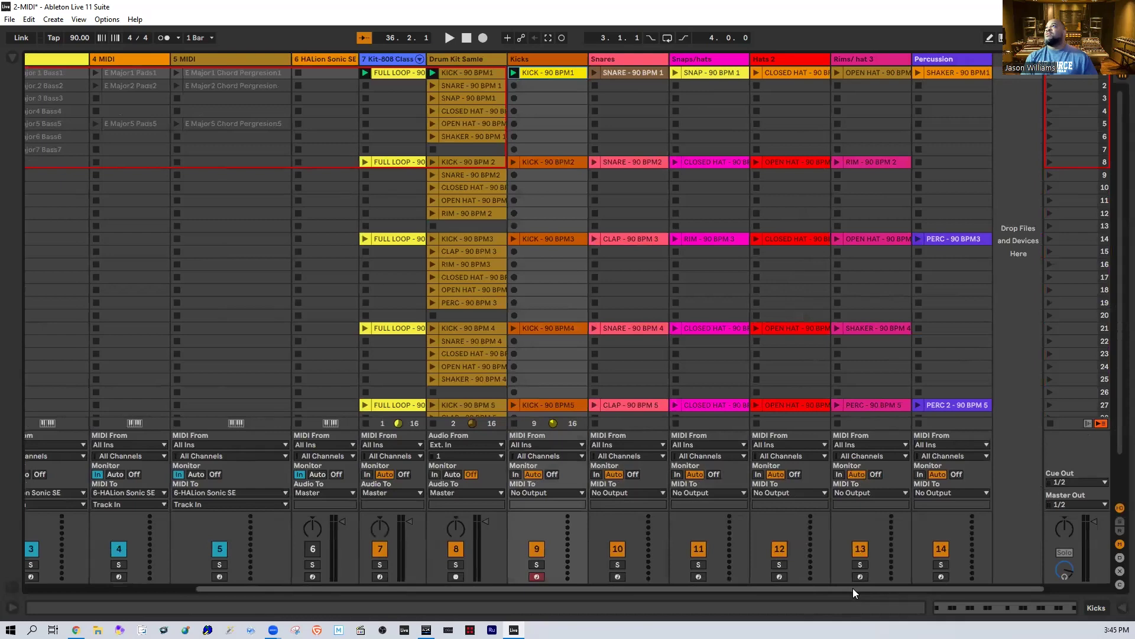
drag(833, 588, 602, 583)
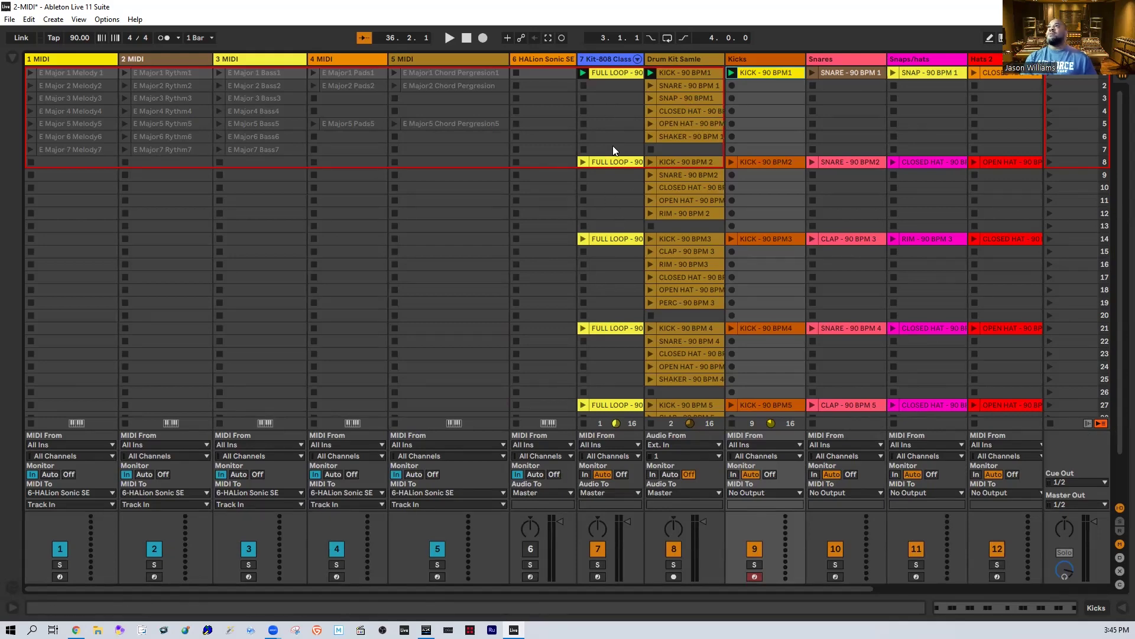
Step: Show track 7's Kit-808 Classic drum rack devices and reopen the browser
click(604, 59)
double_click(605, 59)
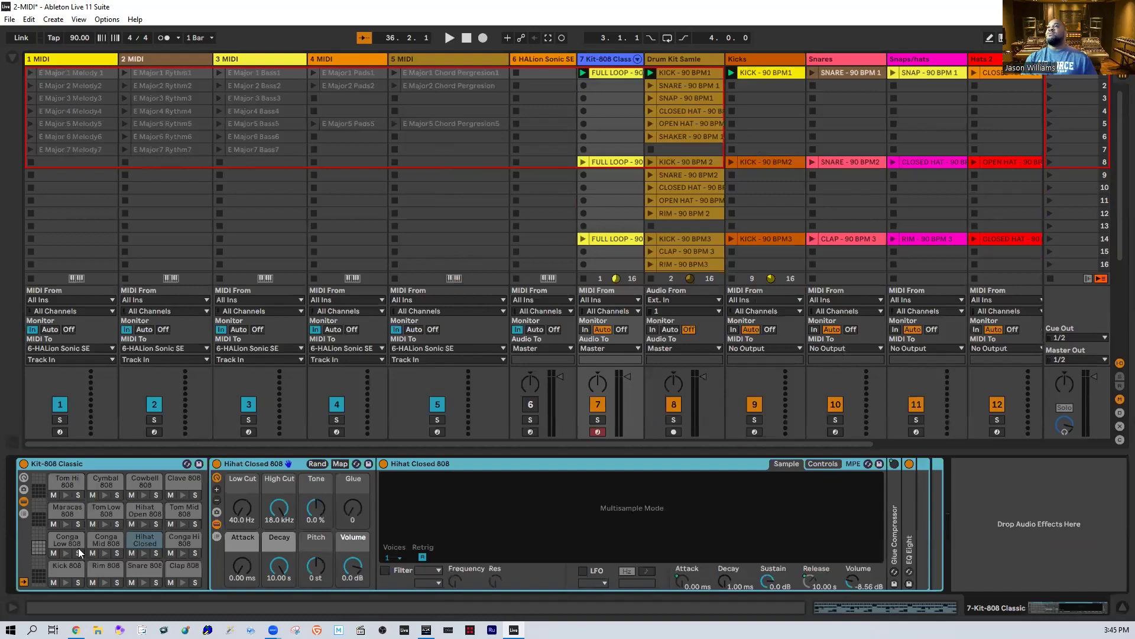
click(15, 58)
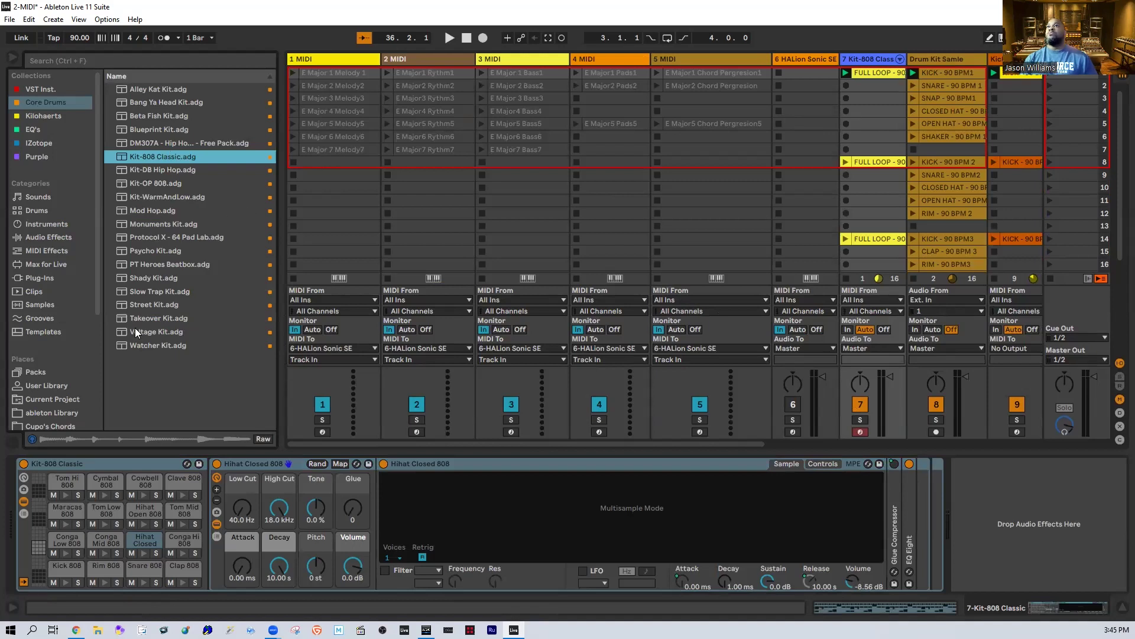
Step: Preview the Kit-DB Hip Hop and Watcher Kit drum kits, then load Watcher Kit.adg onto track 7
click(160, 172)
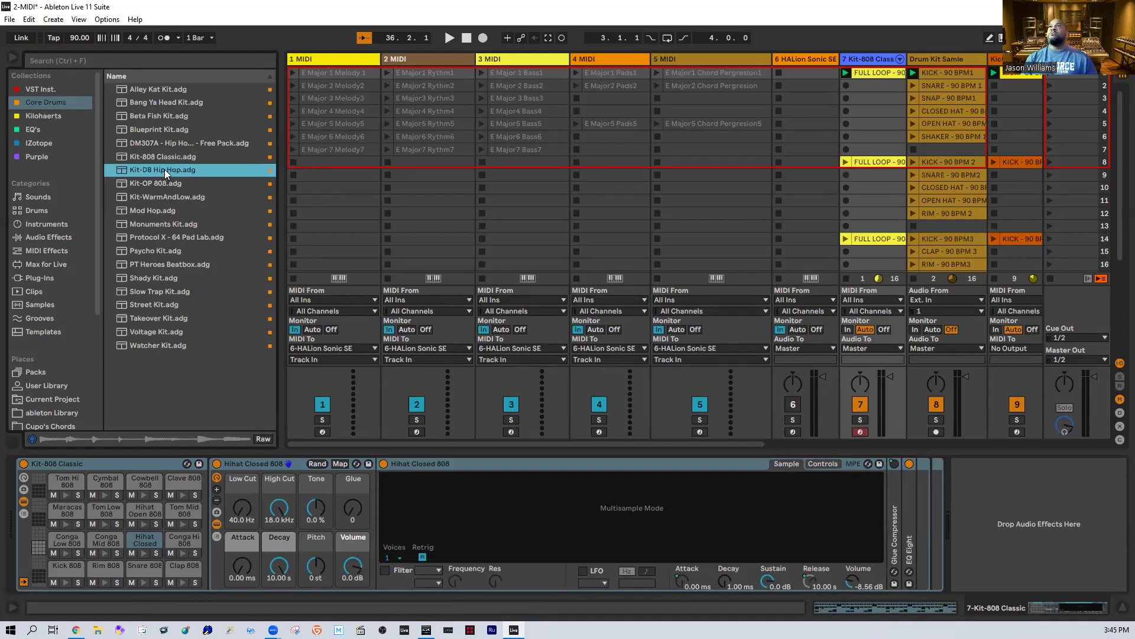
click(148, 345)
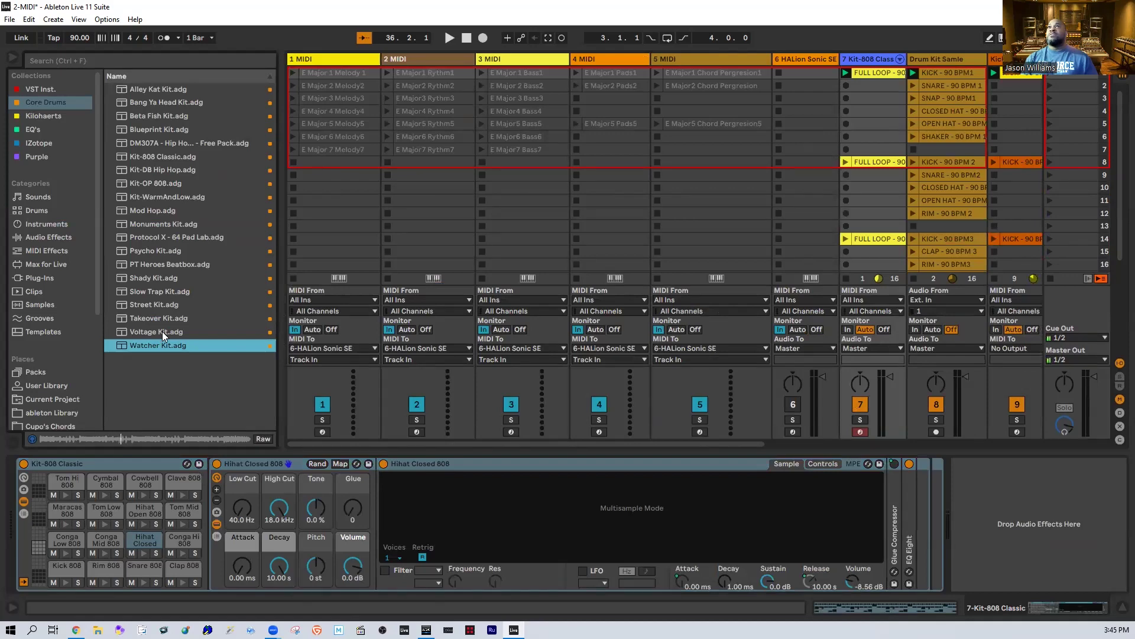
click(158, 345)
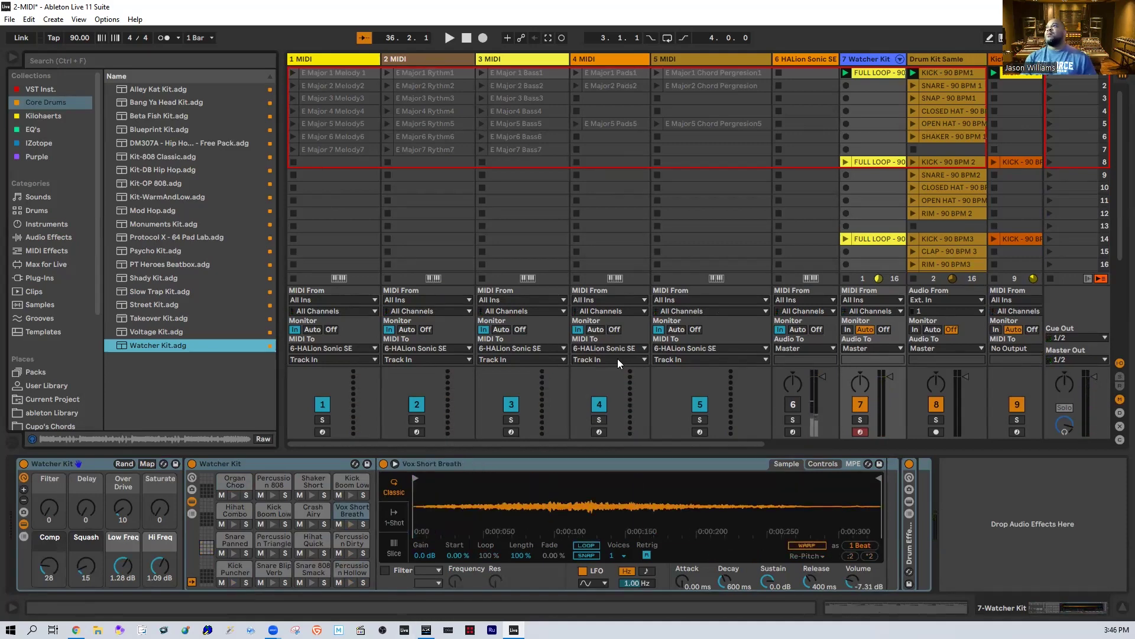
Step: Open the FULL LOOP - 90 BPM 1 notes and delete the stray Organ Chop note
double_click(882, 73)
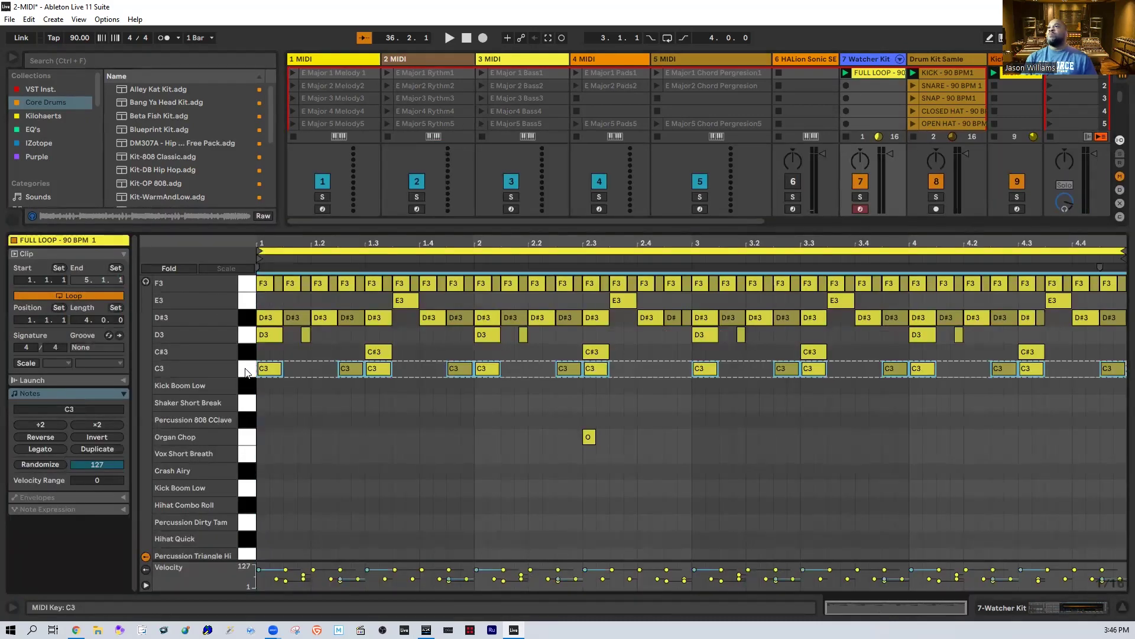
click(195, 368)
click(589, 437)
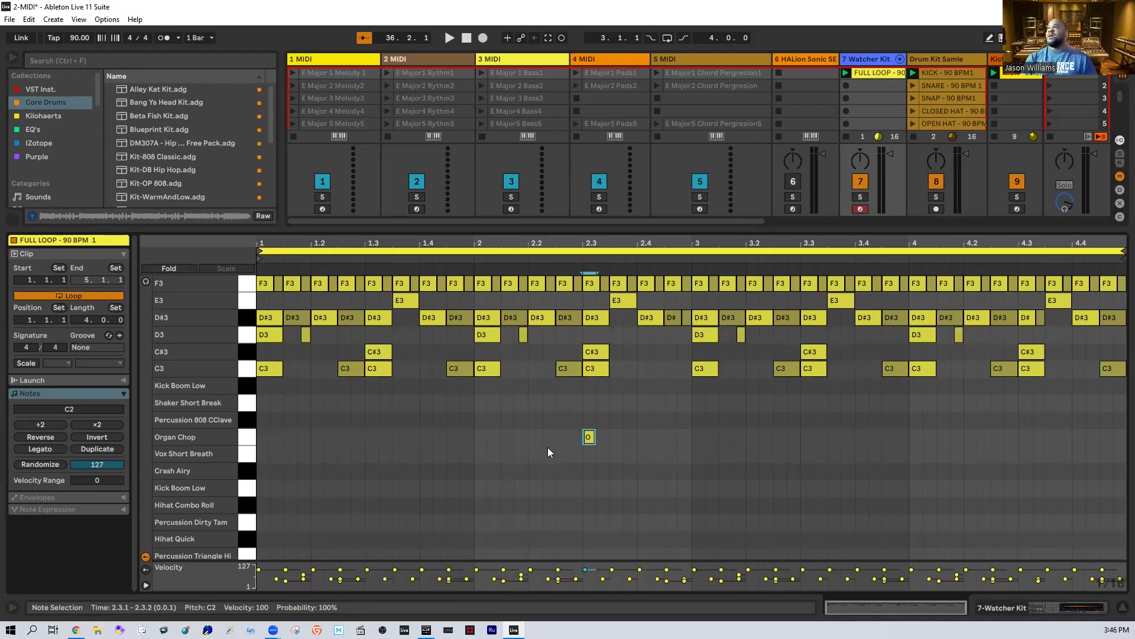
key(Delete)
Step: Drag all C3 notes down onto the Kick Puncher row and launch the FULL LOOP clip
click(244, 367)
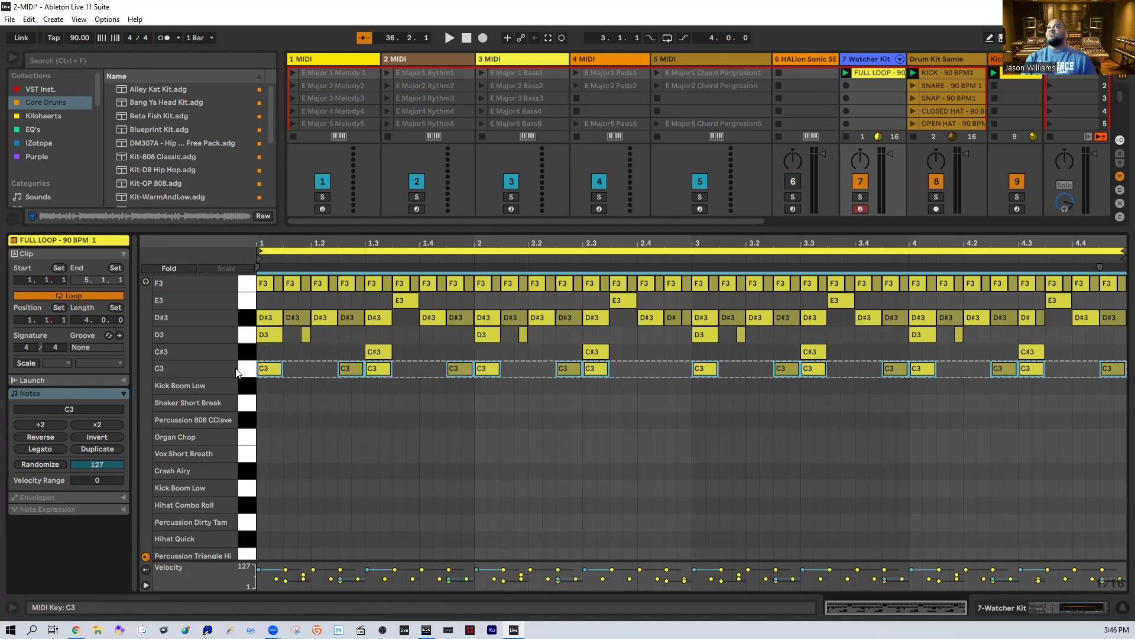
drag(268, 367, 283, 556)
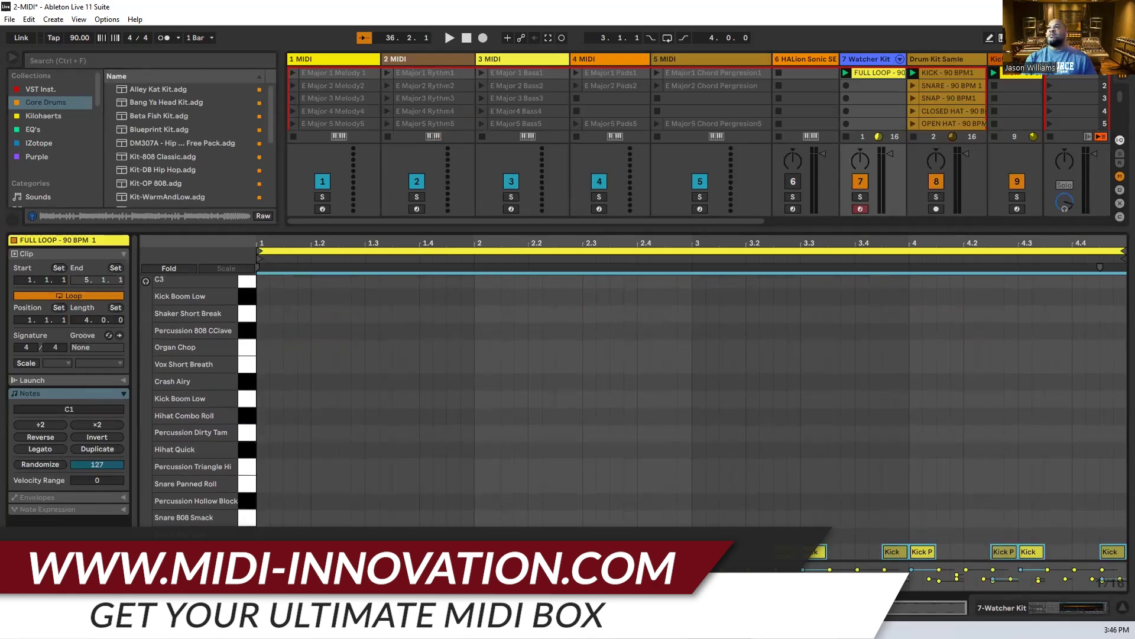
click(846, 72)
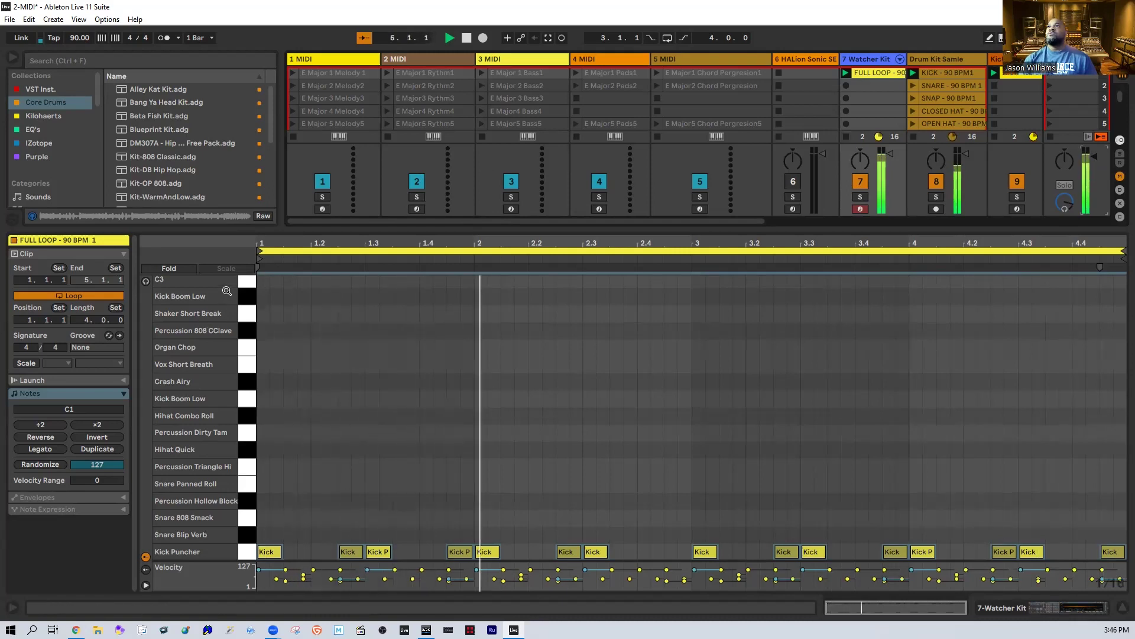
Step: Move the C#3–D#3 notes of the Watcher Kit clip down onto the snare sounds
scroll(211, 334, up, 5)
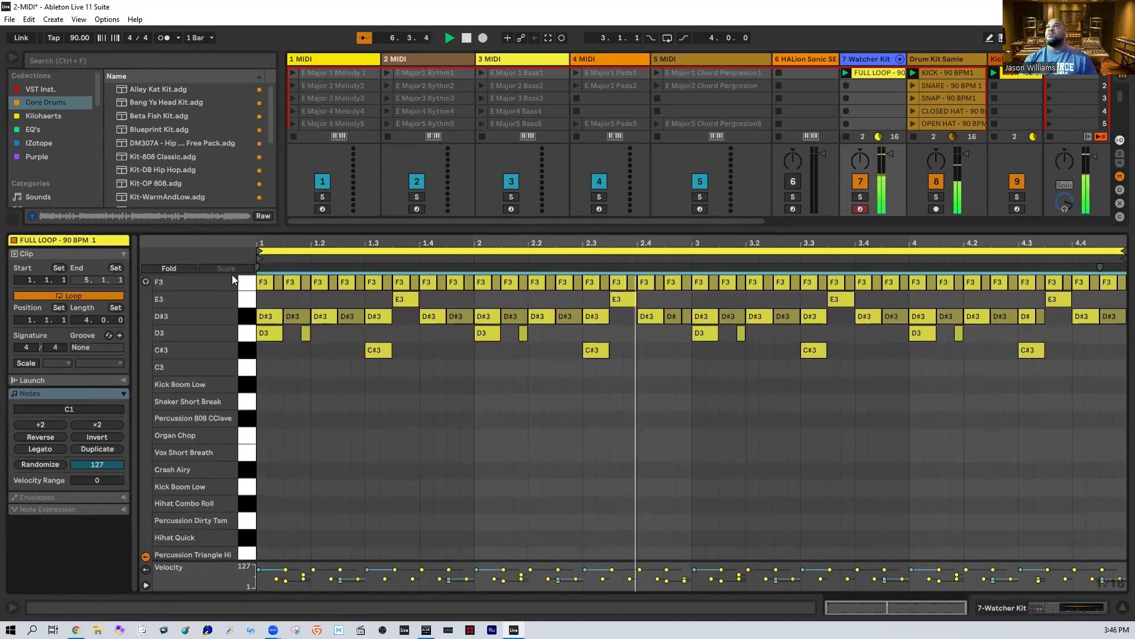
click(246, 354)
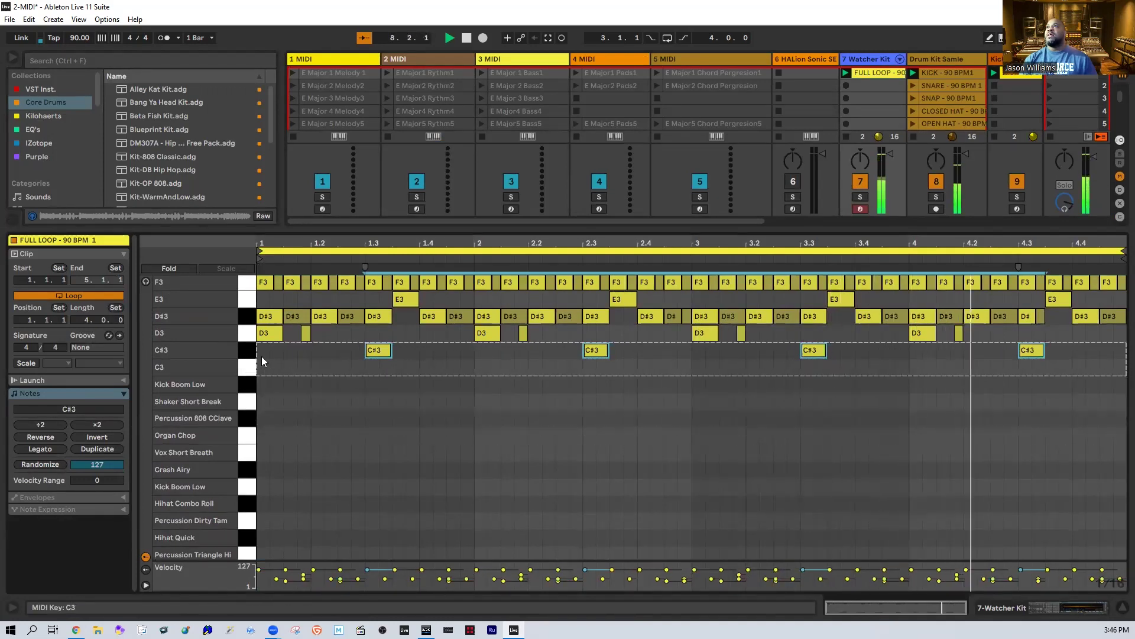
shift+click(241, 322)
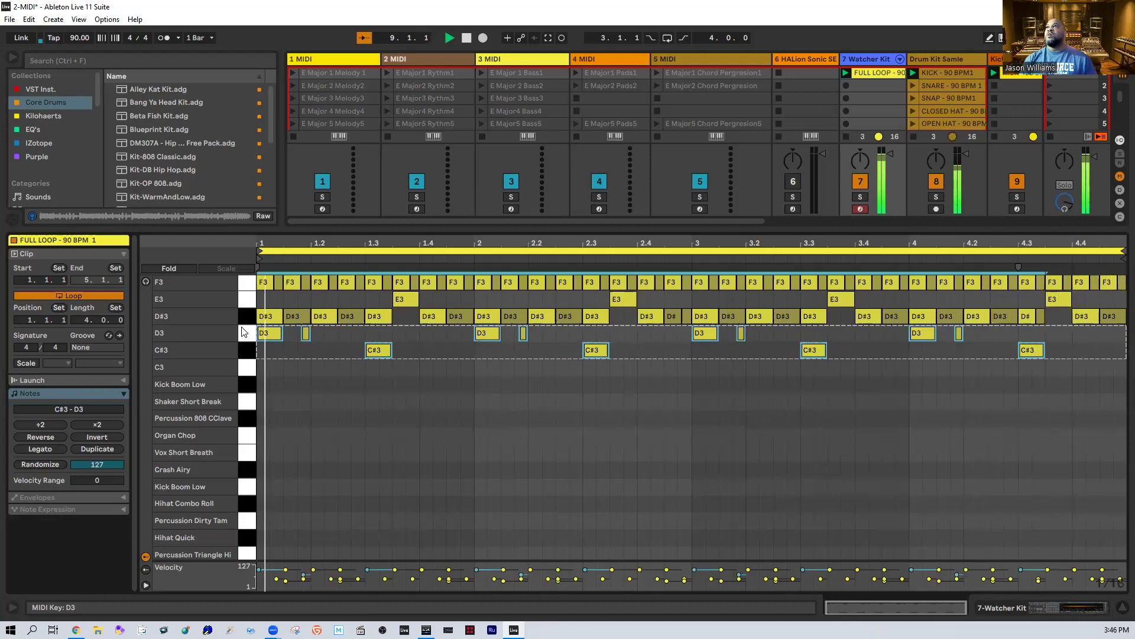
click(269, 318)
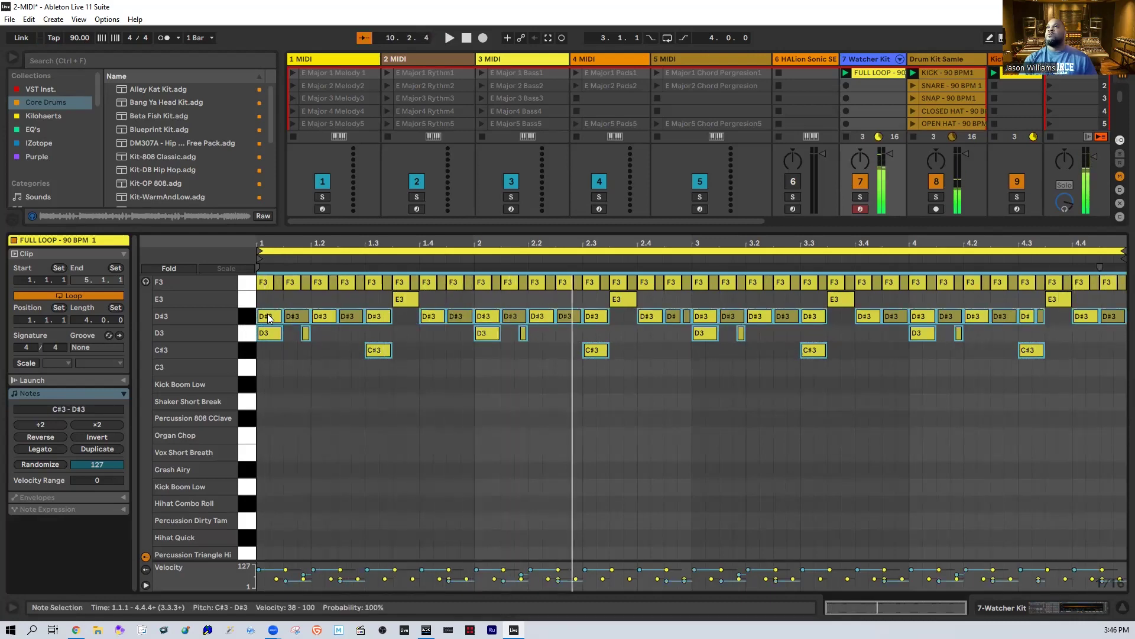
key(space)
key(space)
drag(269, 317, 270, 507)
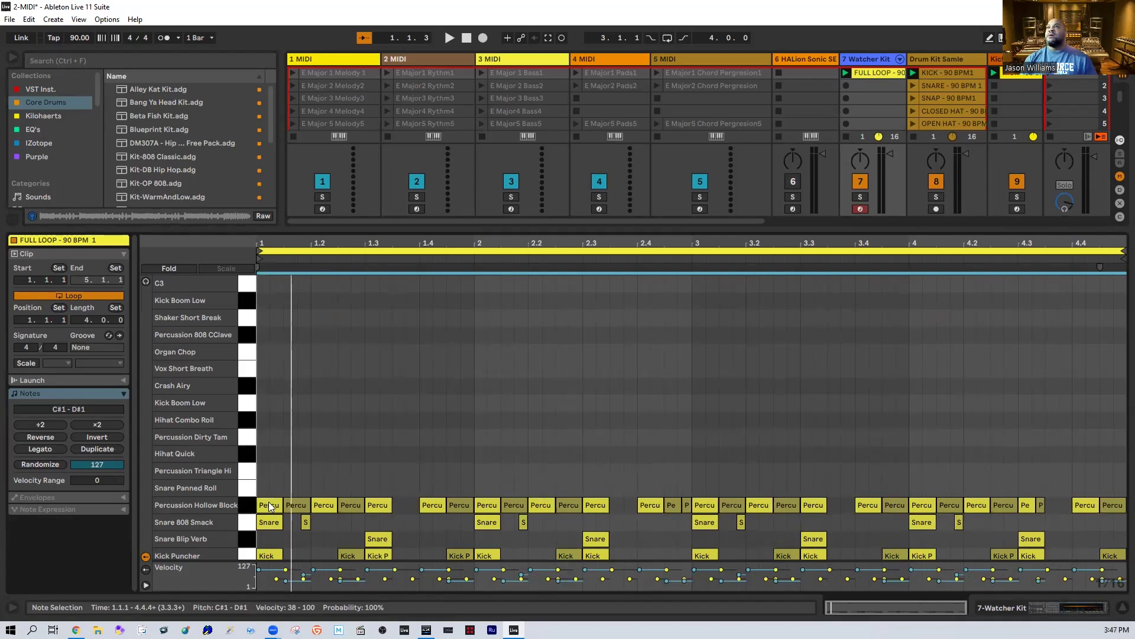
drag(269, 502, 269, 501)
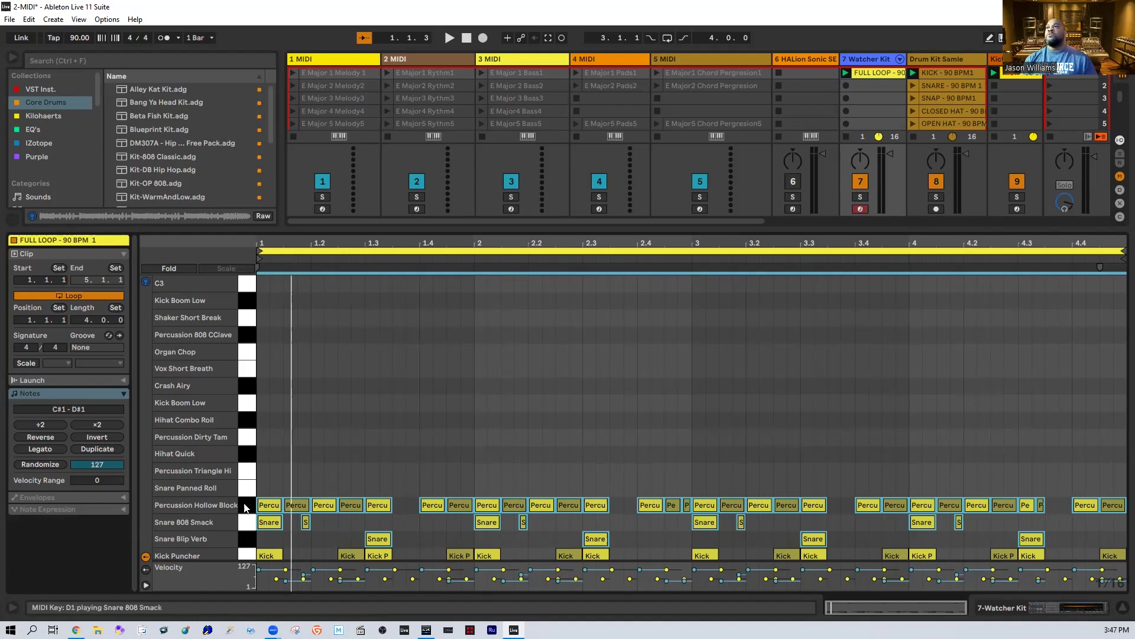
Step: Audition the Snare Panned Roll, hi-hat and Hihat Combo Roll sounds, then relaunch FULL LOOP on track 7
click(247, 490)
click(247, 471)
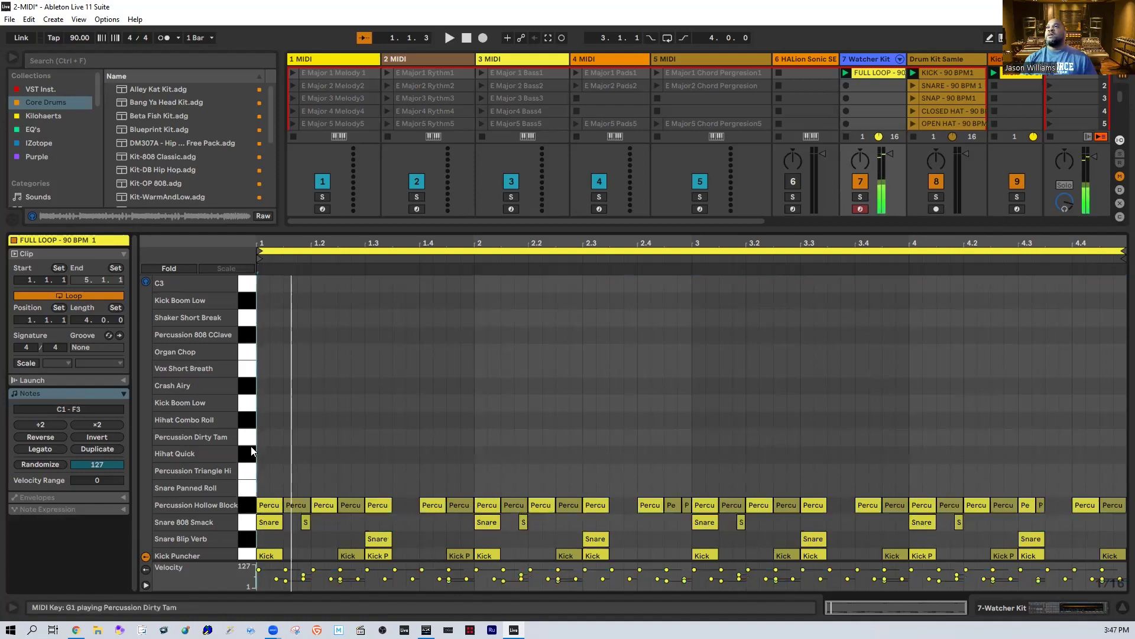
click(248, 453)
click(247, 437)
click(248, 418)
click(247, 436)
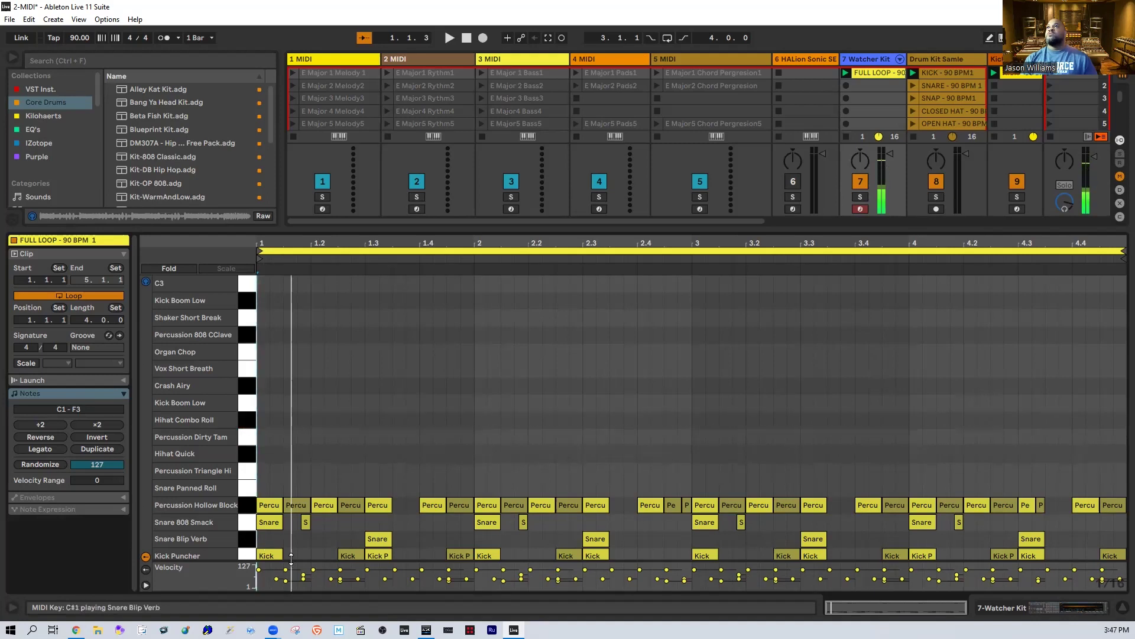
click(244, 523)
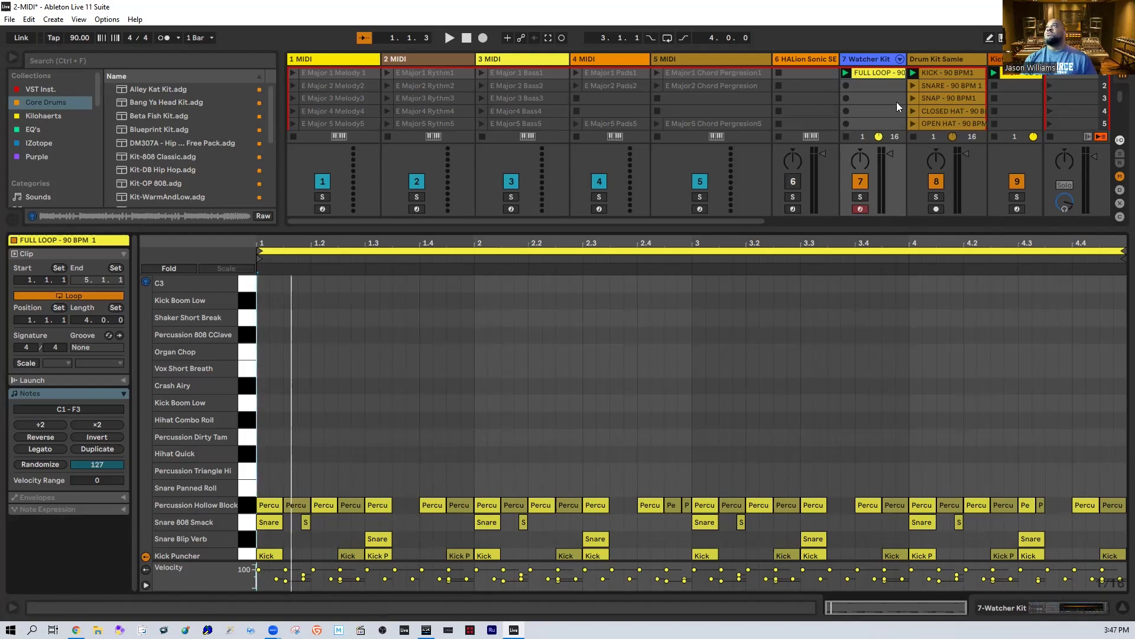
click(845, 73)
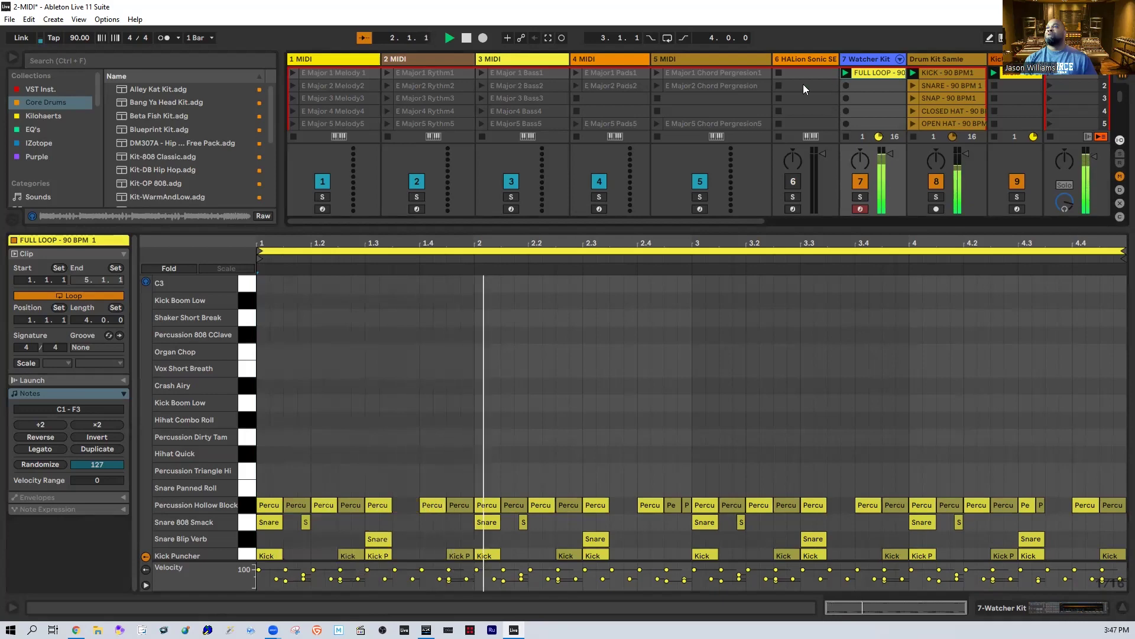
Step: Move all the F3 notes onto the Hihat Quick row
scroll(199, 333, up, 3)
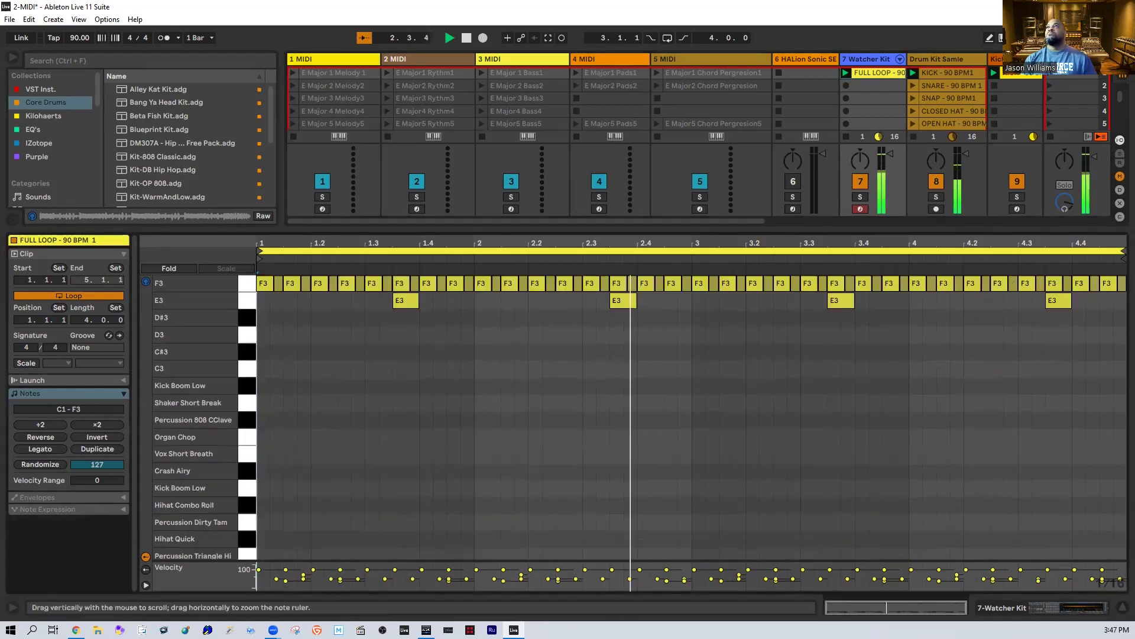
click(248, 279)
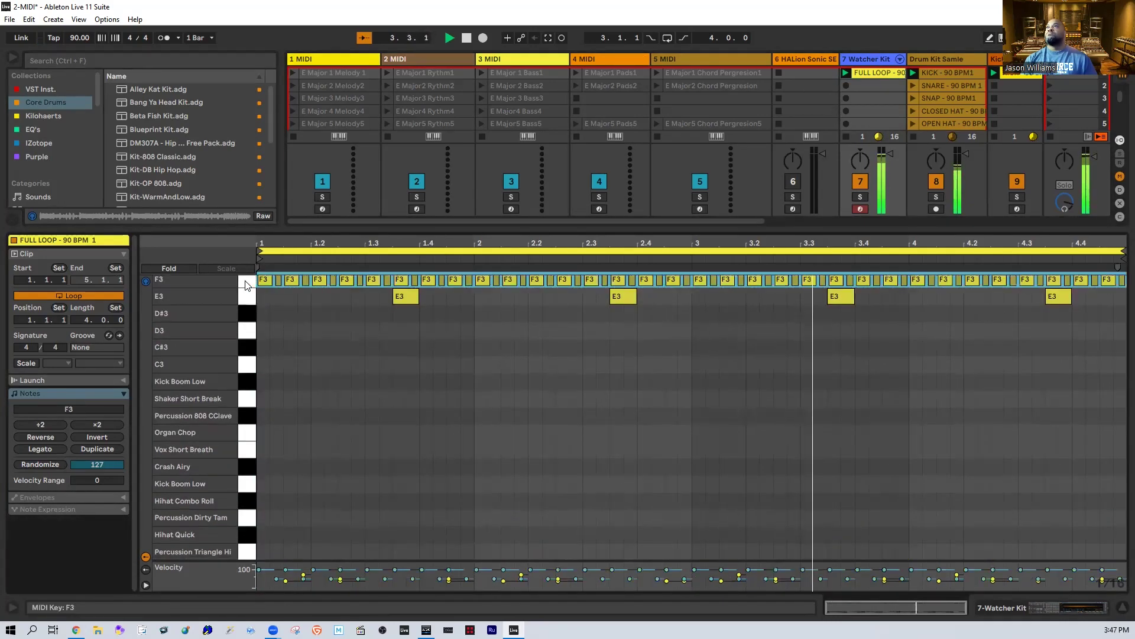
drag(264, 281, 264, 478)
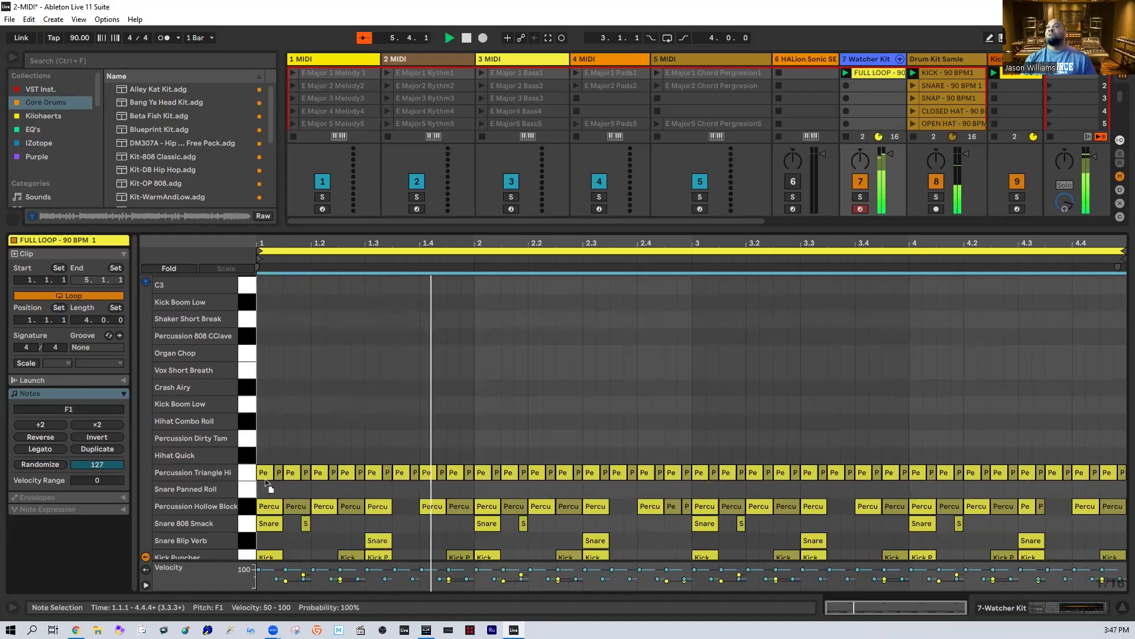
drag(266, 476, 262, 458)
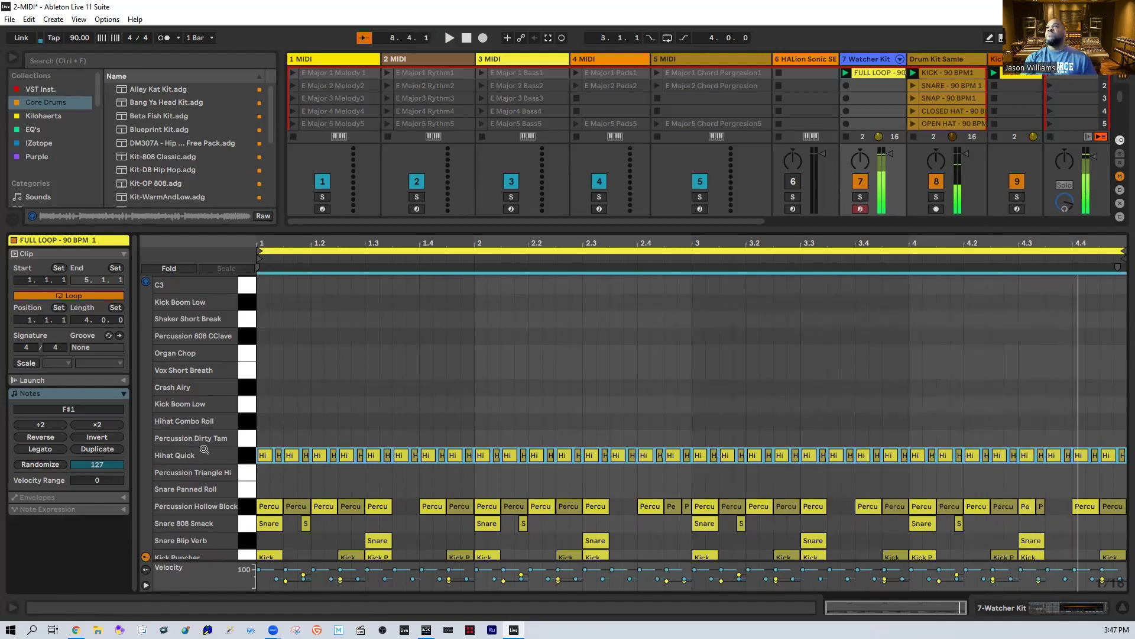
Step: Move the four E3 notes onto Percussion Triangle Hi and play the edited beat
drag(204, 450, 198, 476)
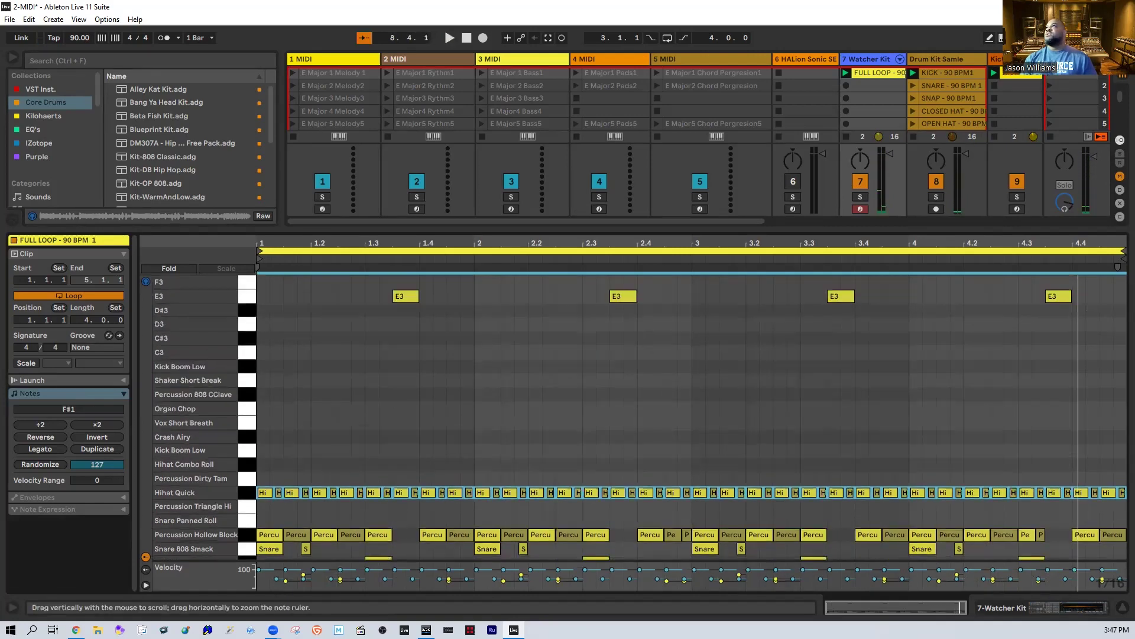
drag(206, 325, 210, 325)
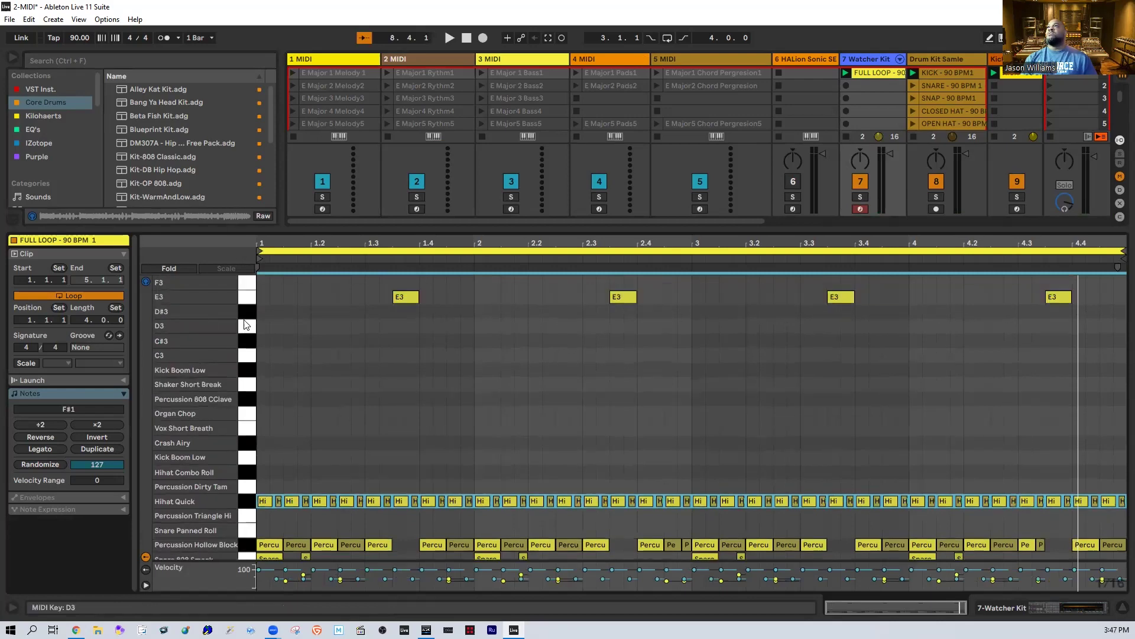
click(250, 299)
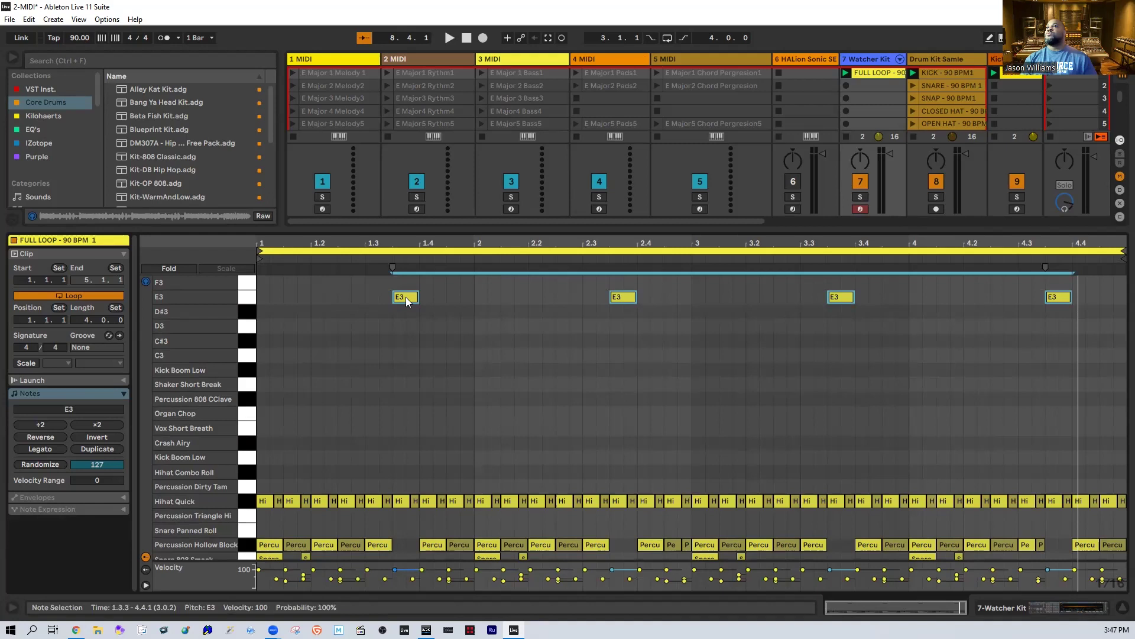
drag(406, 297, 409, 526)
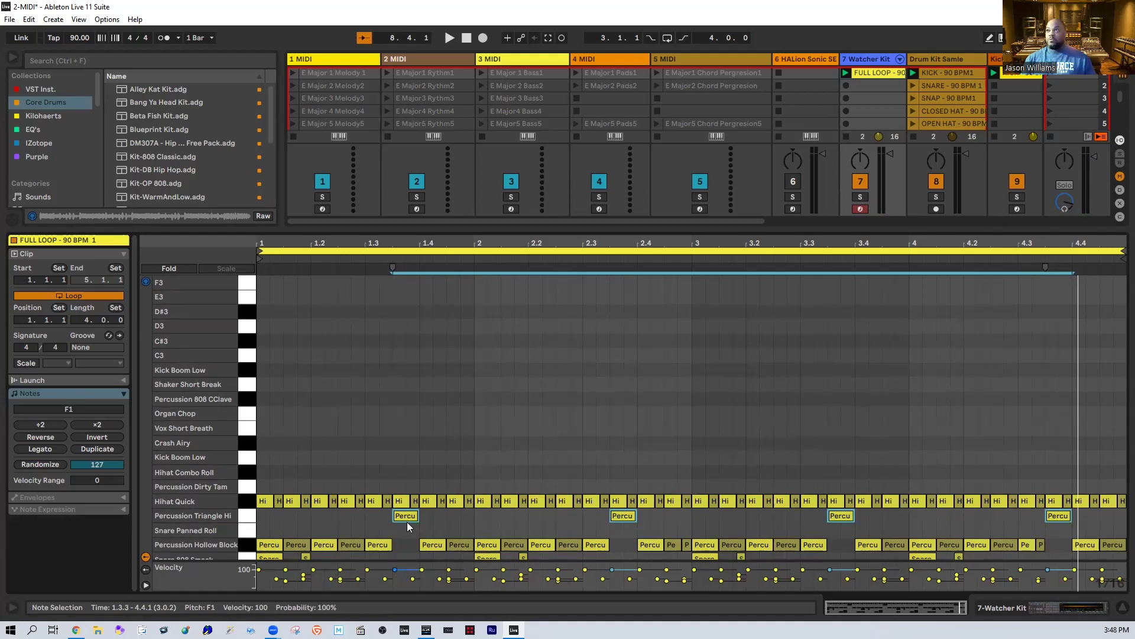
key(ctrl+z)
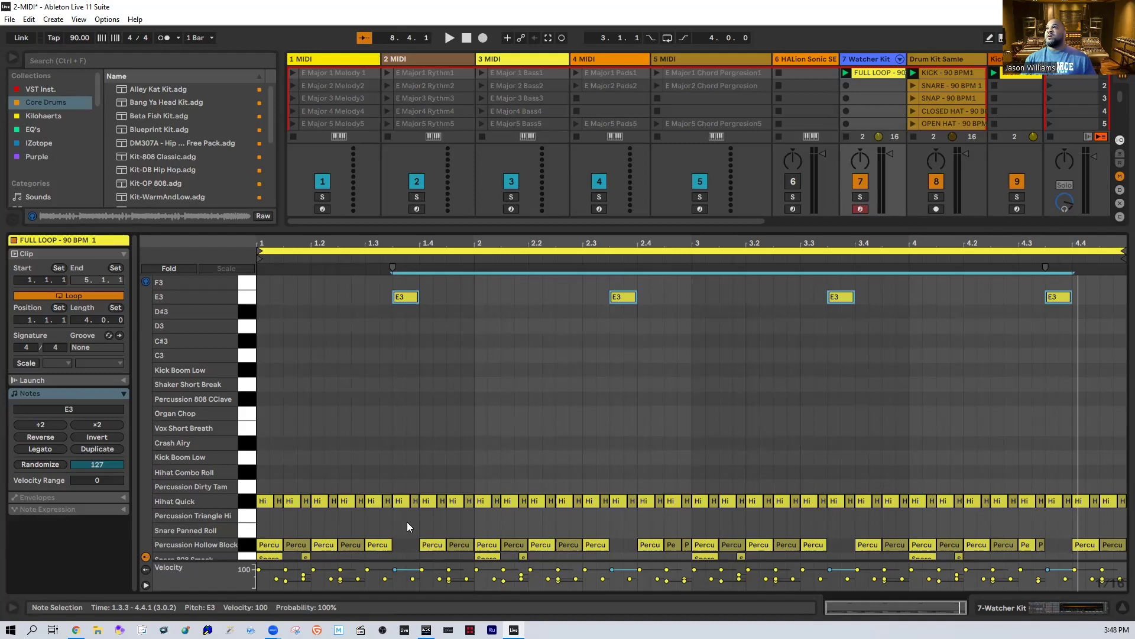
drag(400, 301, 400, 515)
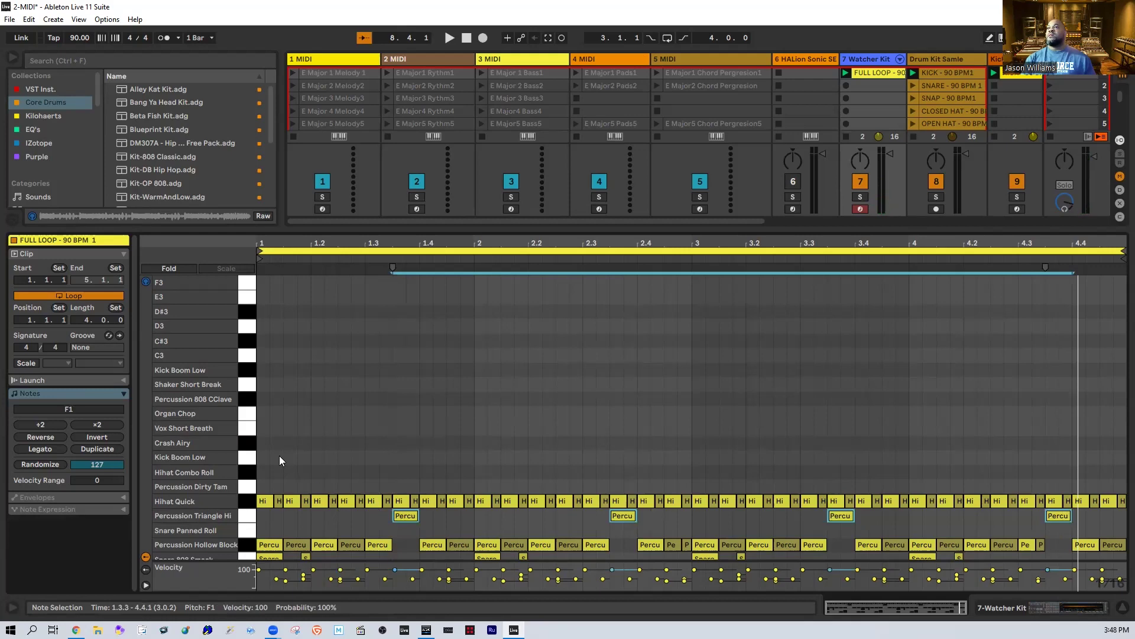
key(space)
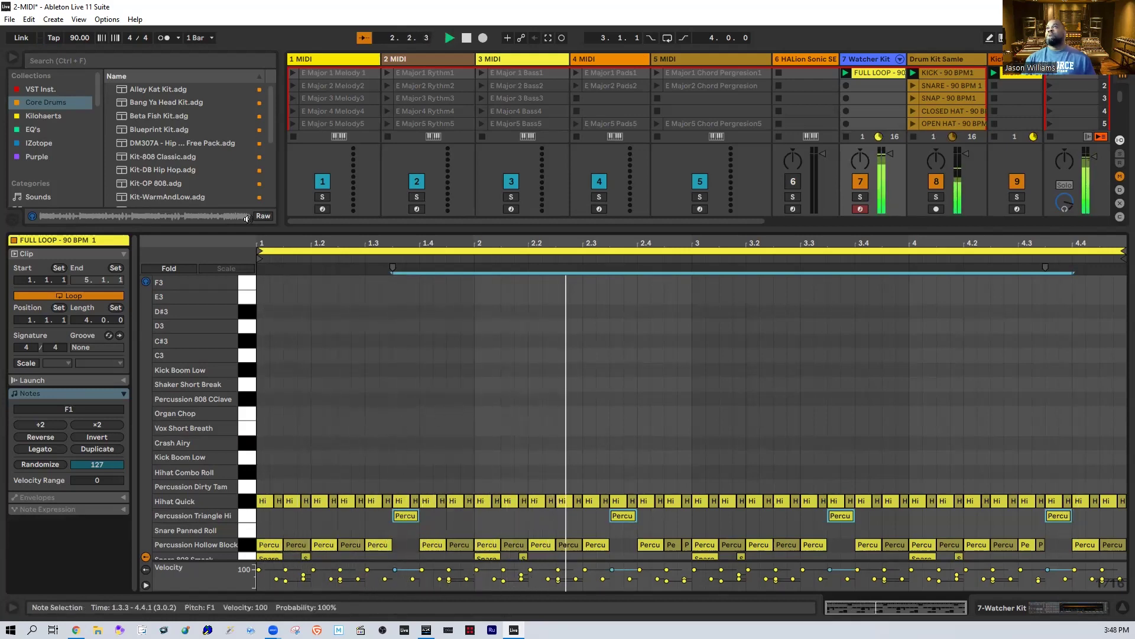
Step: Stop playback, preview Bang Ya Head, Beta Fish and Blueprint, then load DM307A - Hip Hop Rack - Free Pack on track 7
key(space)
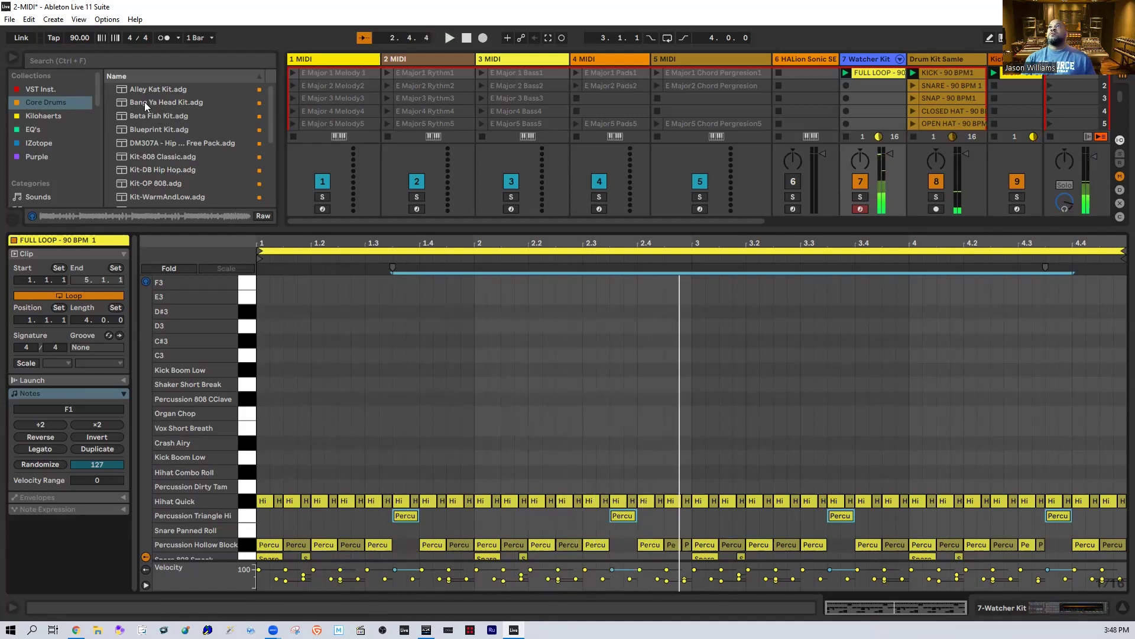
click(144, 102)
click(148, 117)
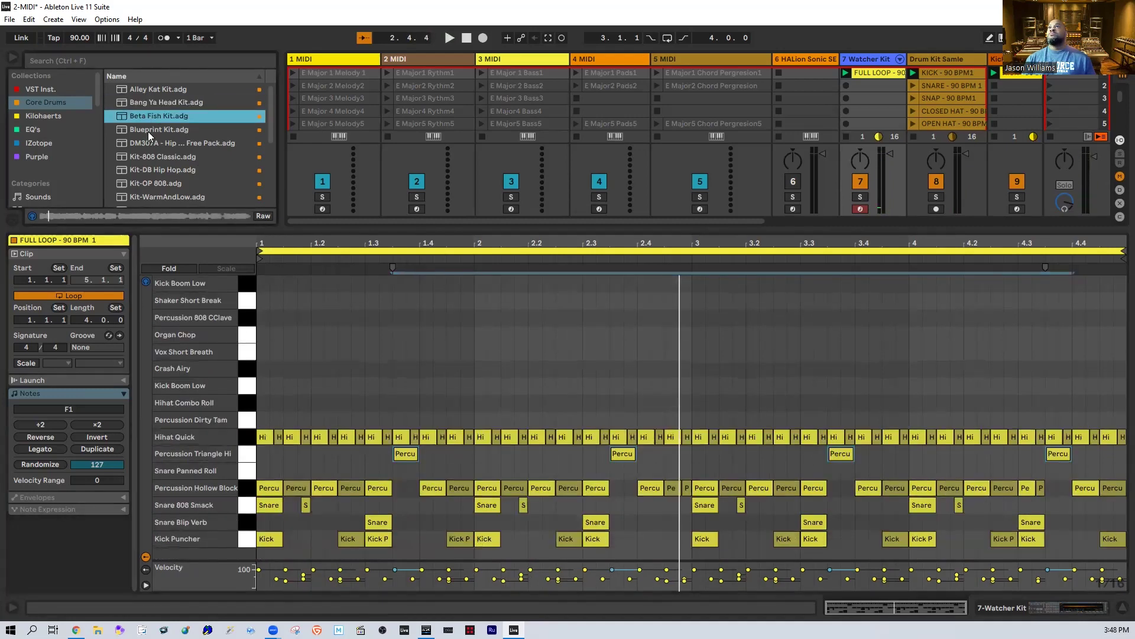
click(148, 131)
click(146, 143)
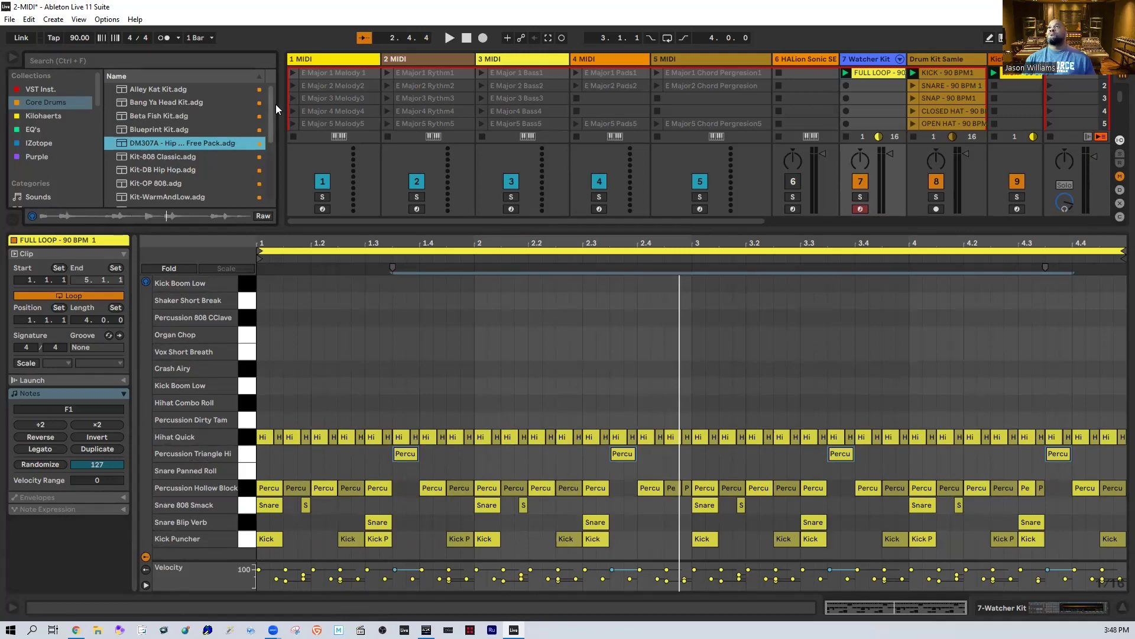
double_click(173, 146)
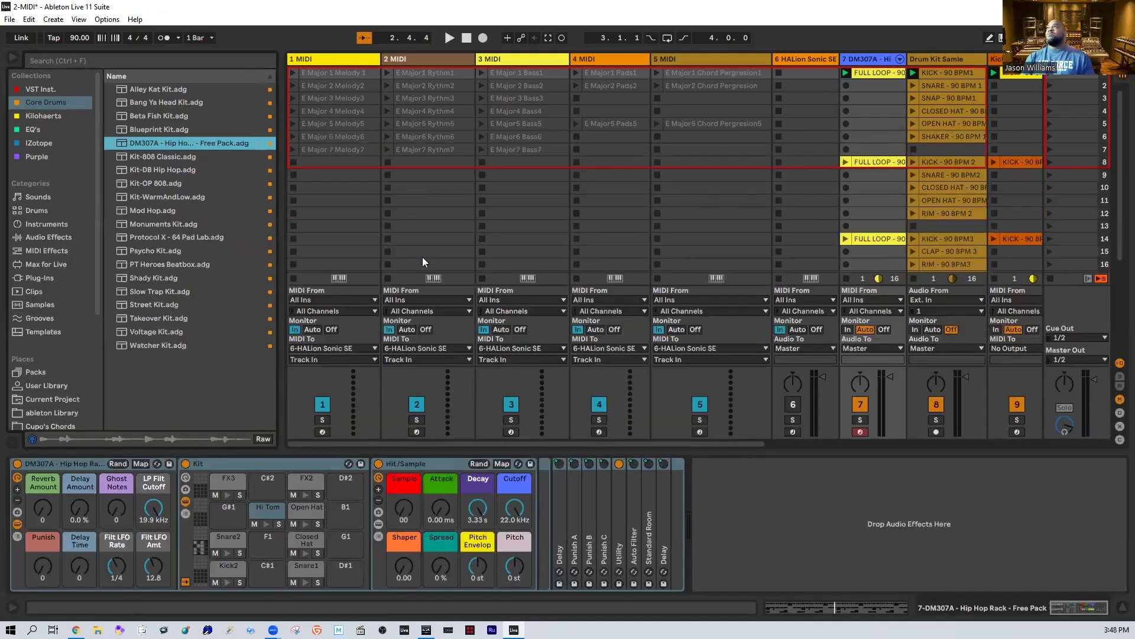
Step: While the beat plays, move the F1 notes up to Hi Tom and the D#1 notes to Snare2
double_click(878, 72)
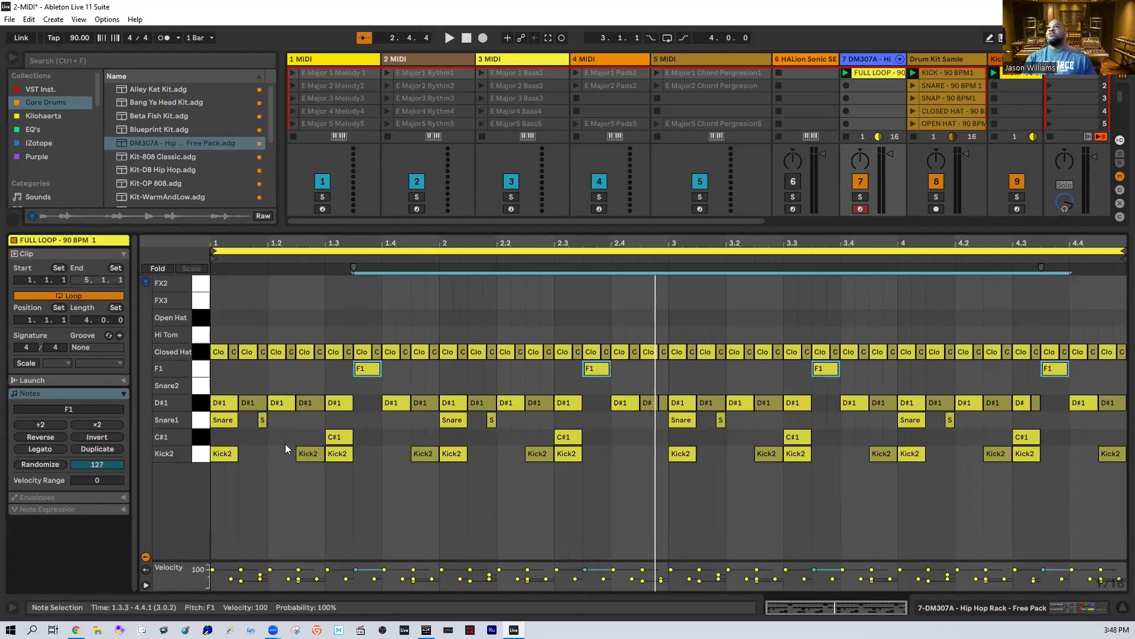
key(space)
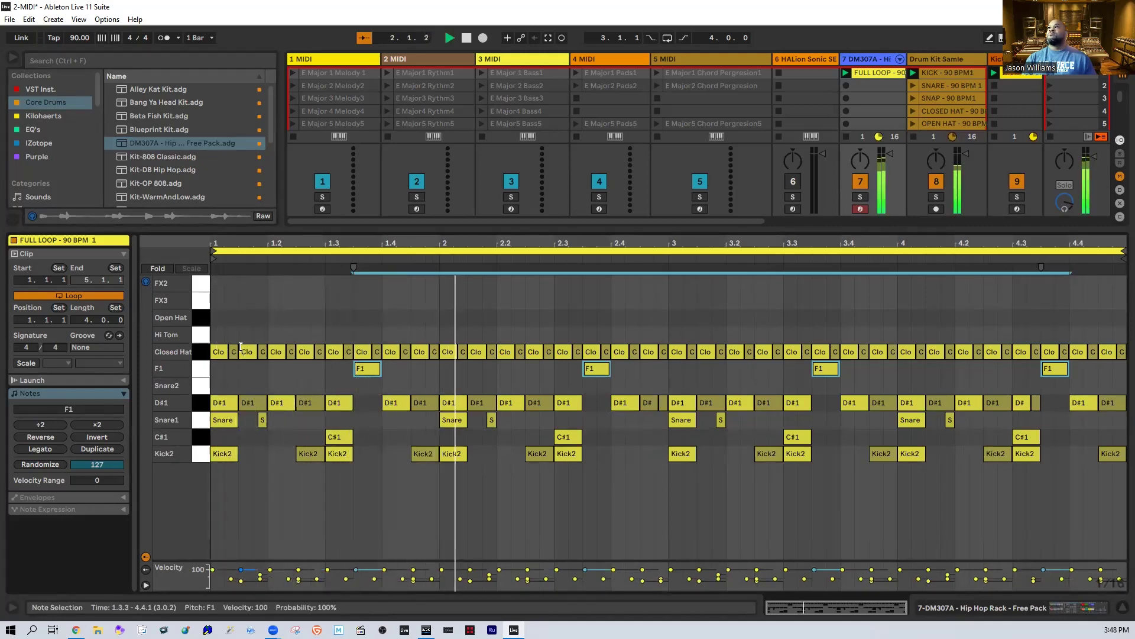
click(200, 368)
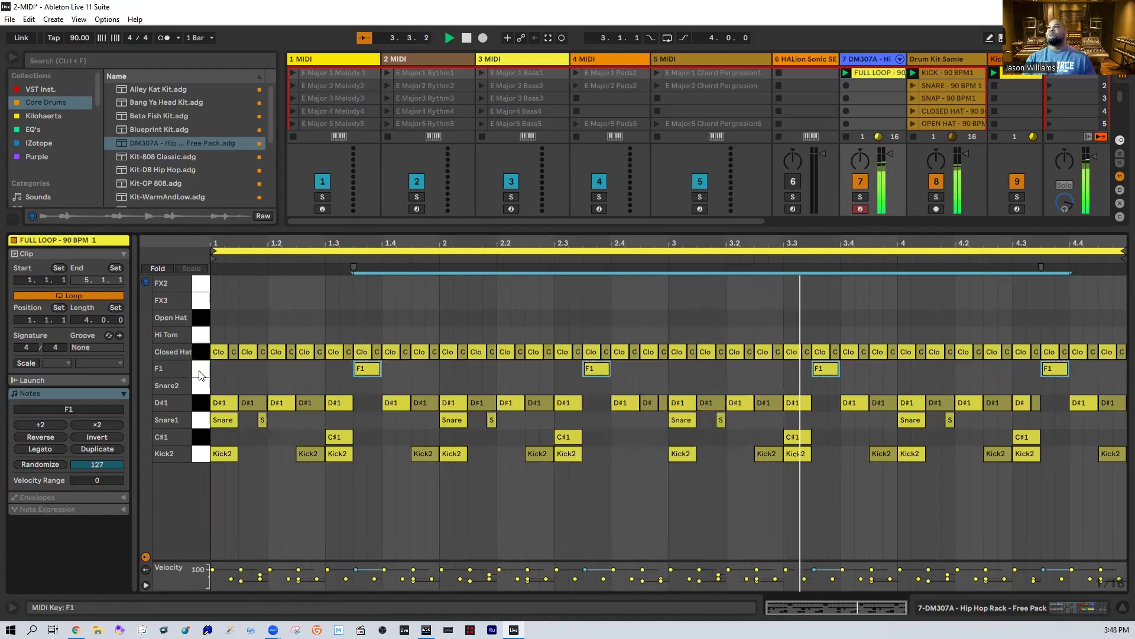
click(213, 385)
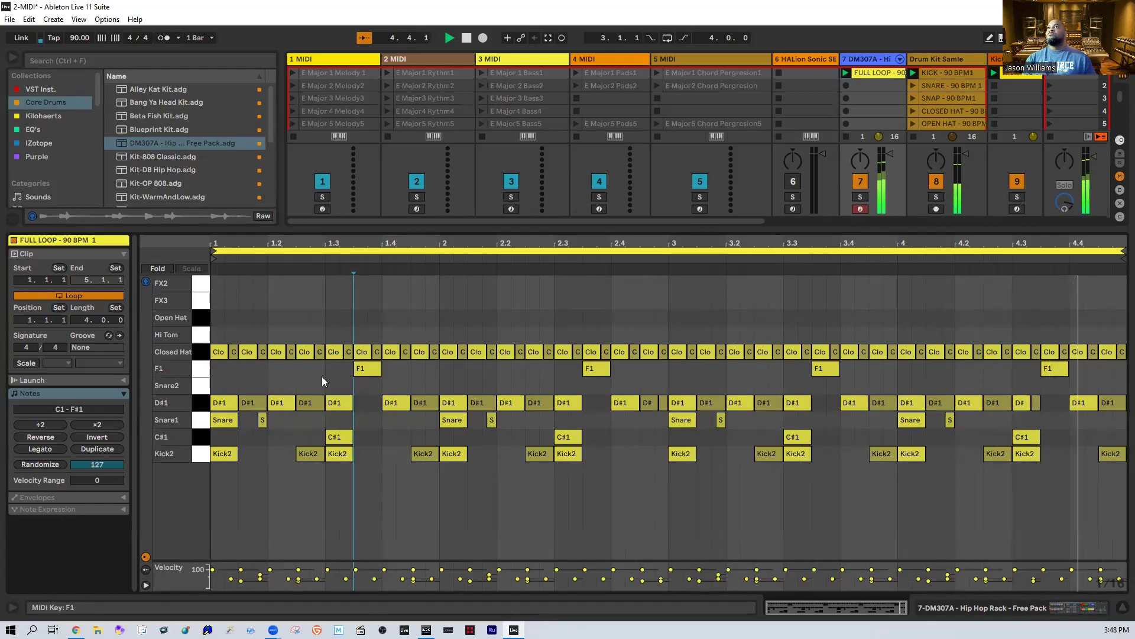
drag(367, 370, 368, 347)
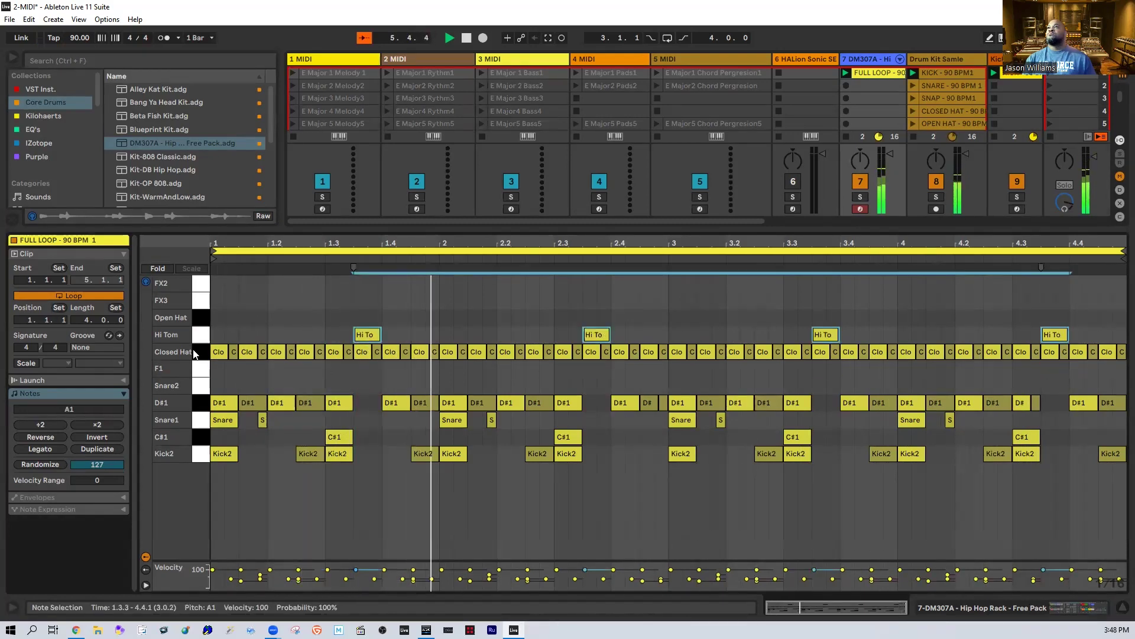
click(204, 403)
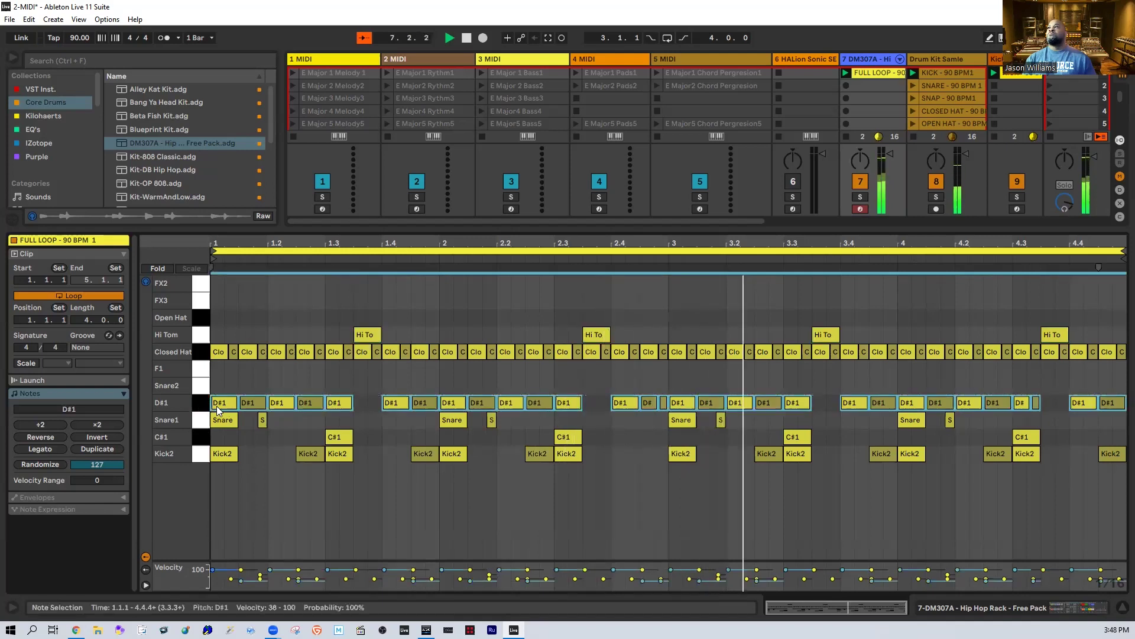
drag(221, 403, 222, 389)
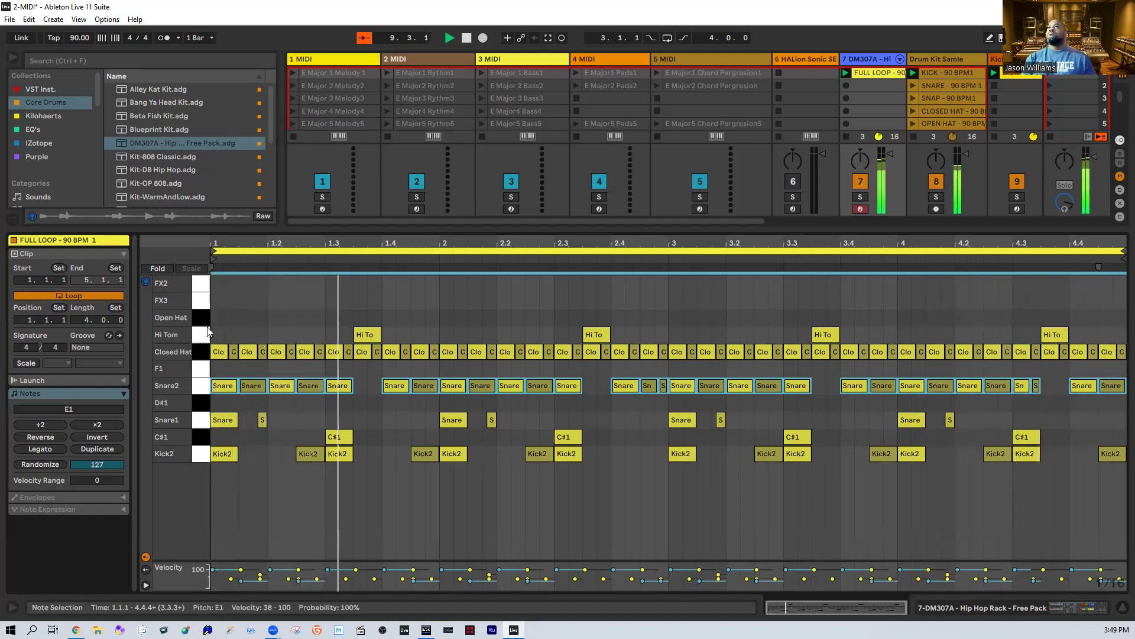
key(space)
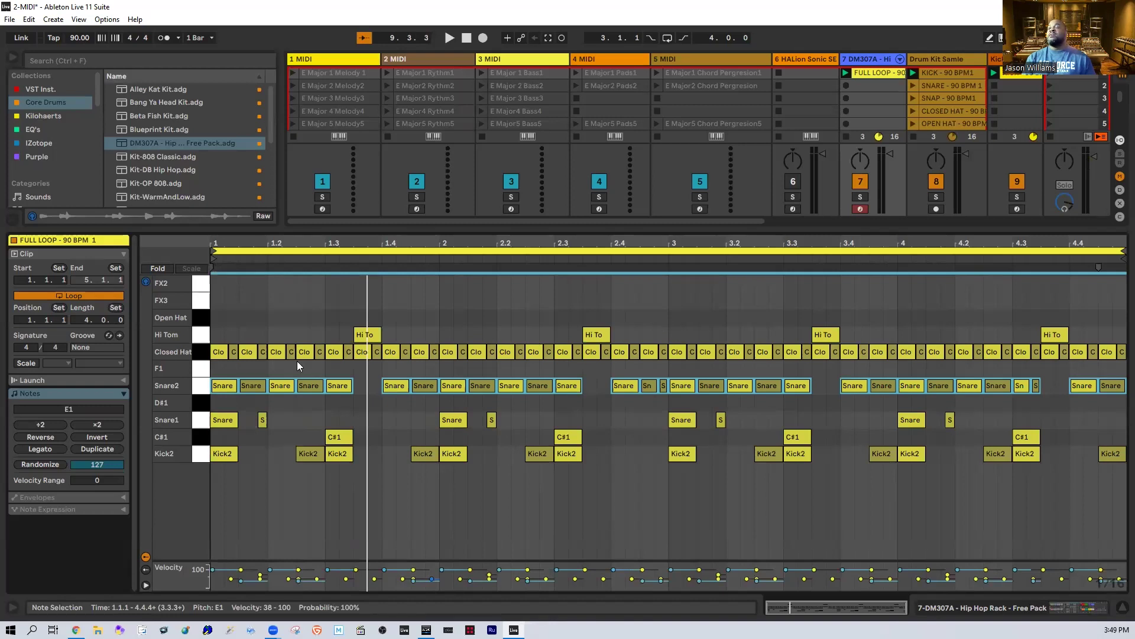
Step: Check the KICK - 90 BPM1 audio clip, then return to the FULL LOOP drum clip's notes
click(948, 72)
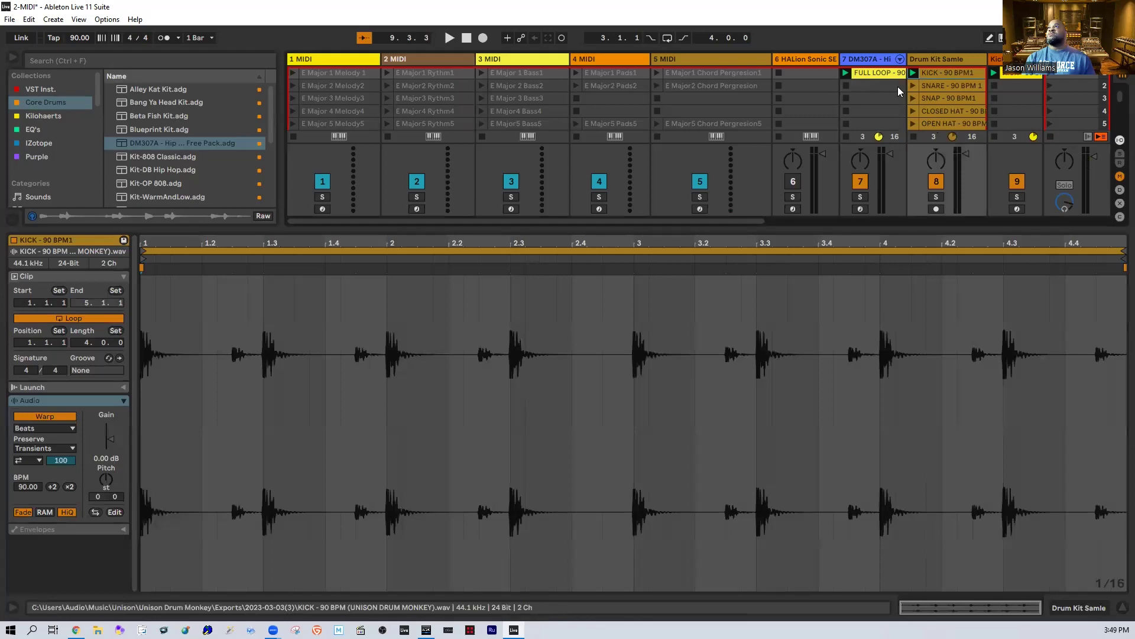
click(877, 72)
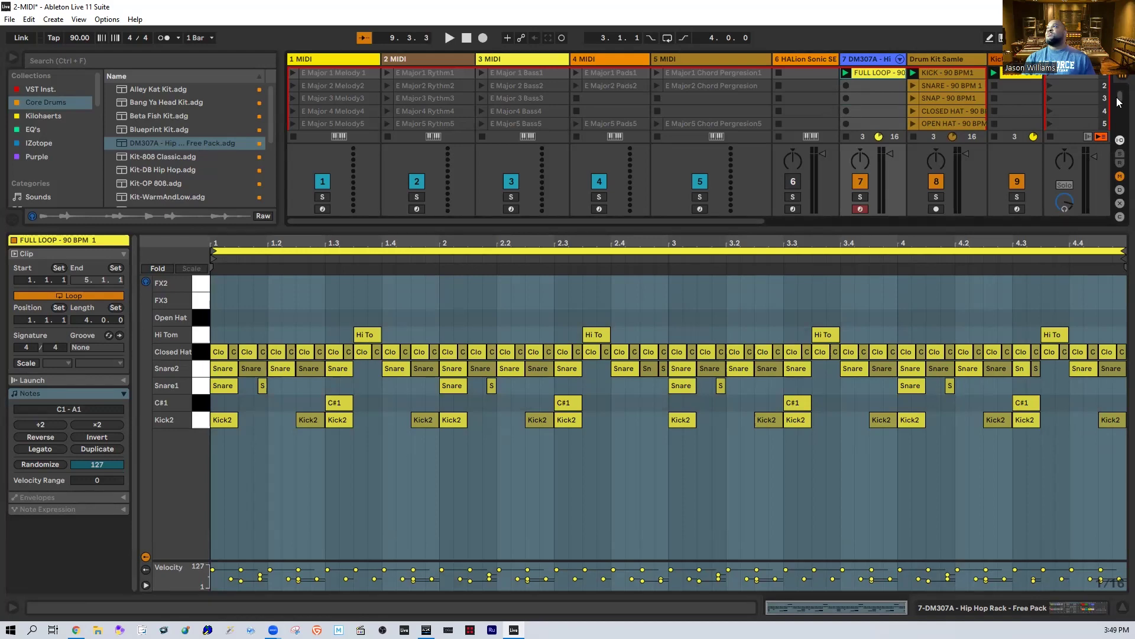
scroll(1119, 102, down, 7)
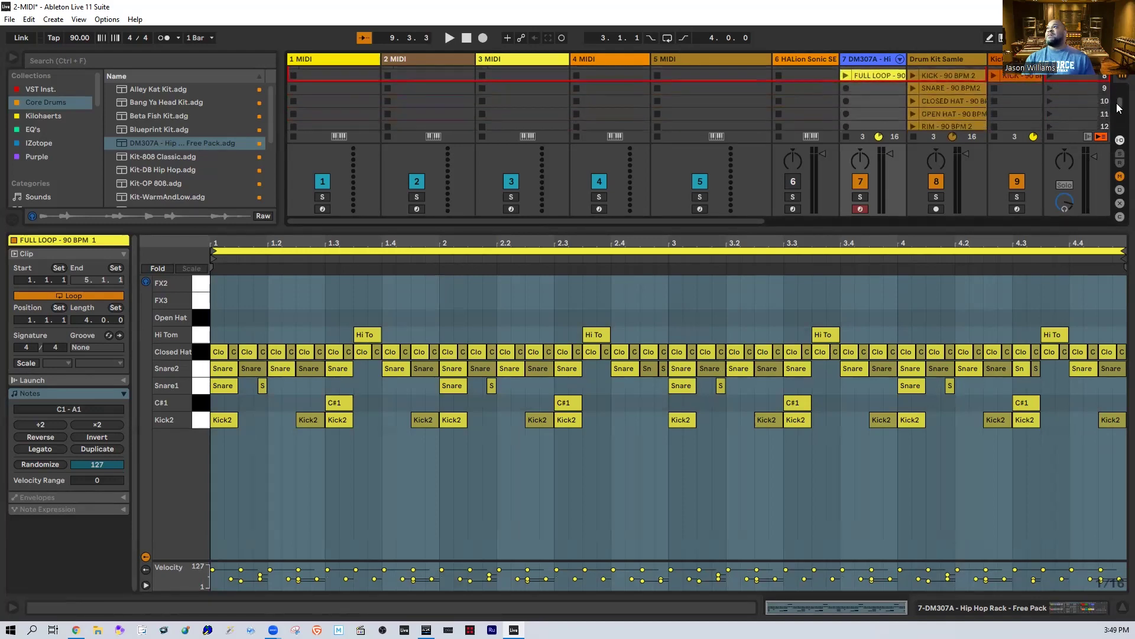
Step: Preview the Alley Kat, Bang Ya Head, Takeover and Voltage drum kits for track 7
click(869, 75)
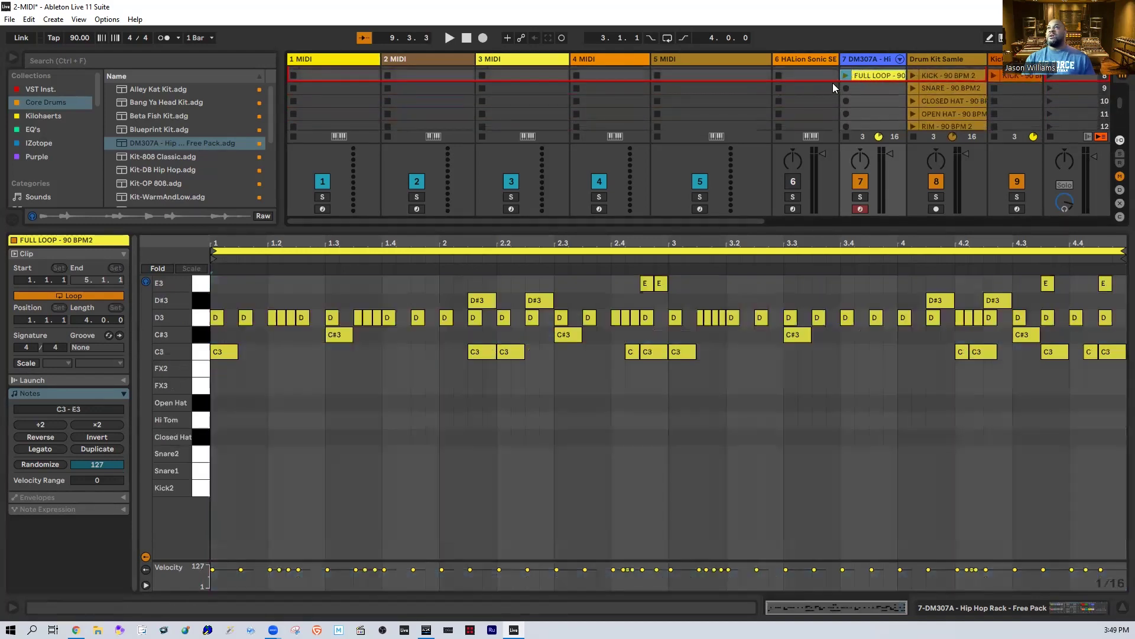
click(149, 93)
click(153, 105)
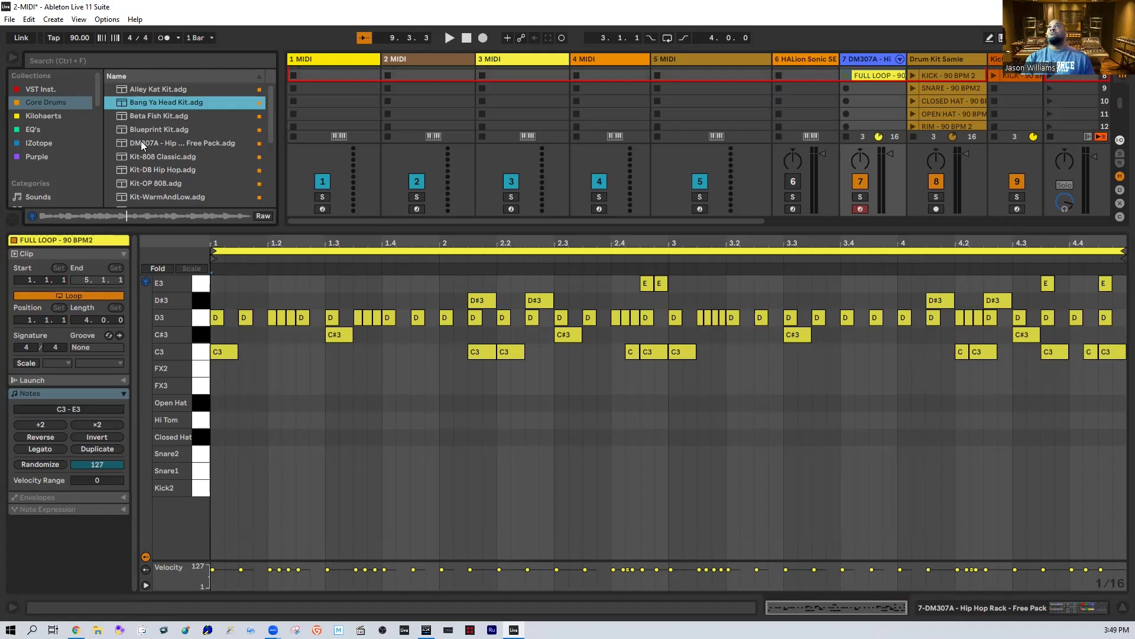
drag(271, 111, 273, 176)
click(201, 174)
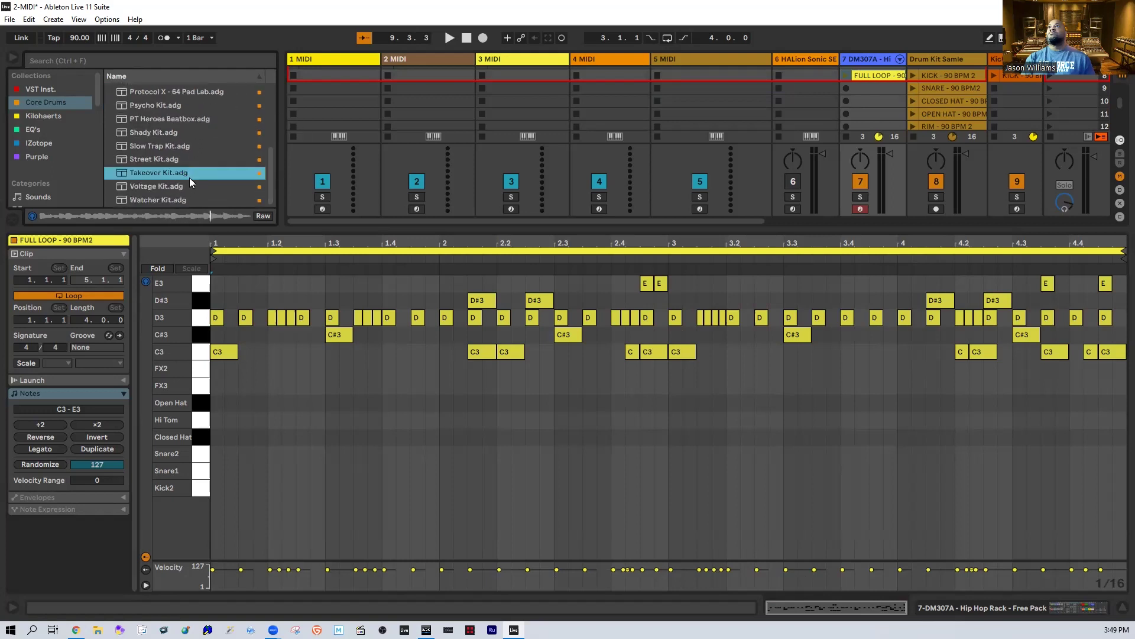
click(138, 186)
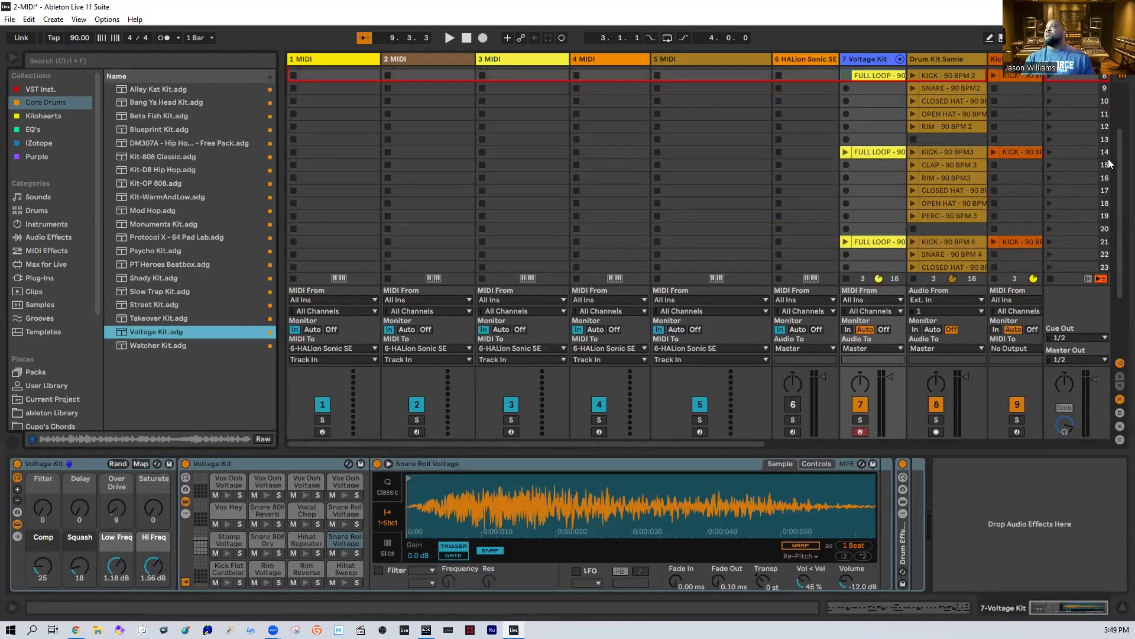
Step: Open the FULL LOOP clip's notes on the Voltage Kit track
drag(1117, 152, 1119, 240)
scroll(884, 89, up, 10)
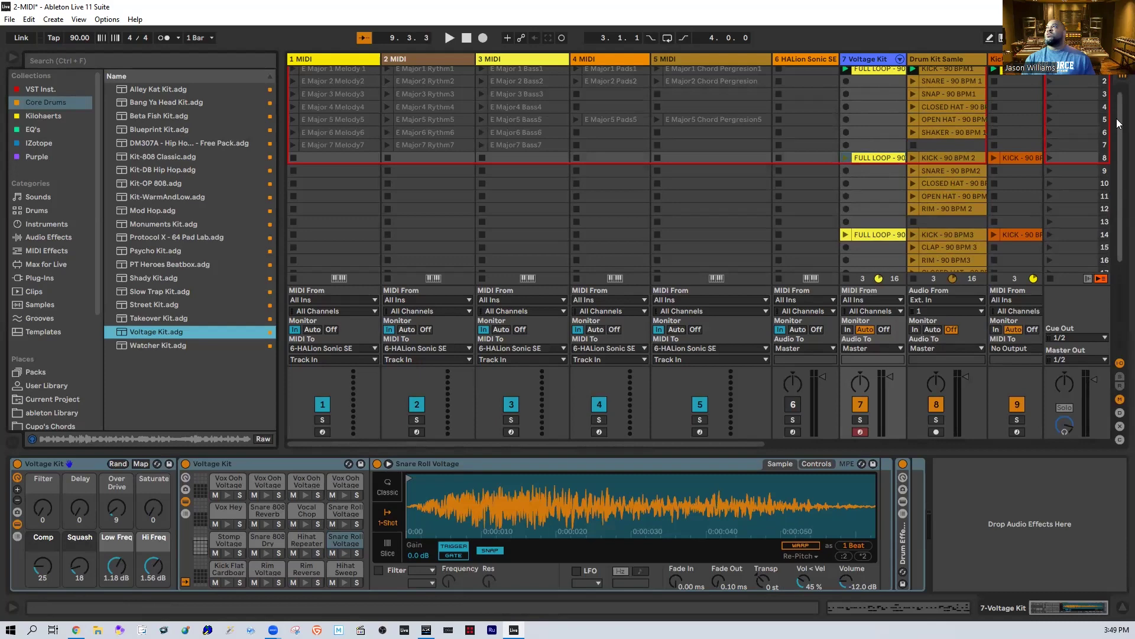
scroll(1005, 96, up, 1)
double_click(875, 74)
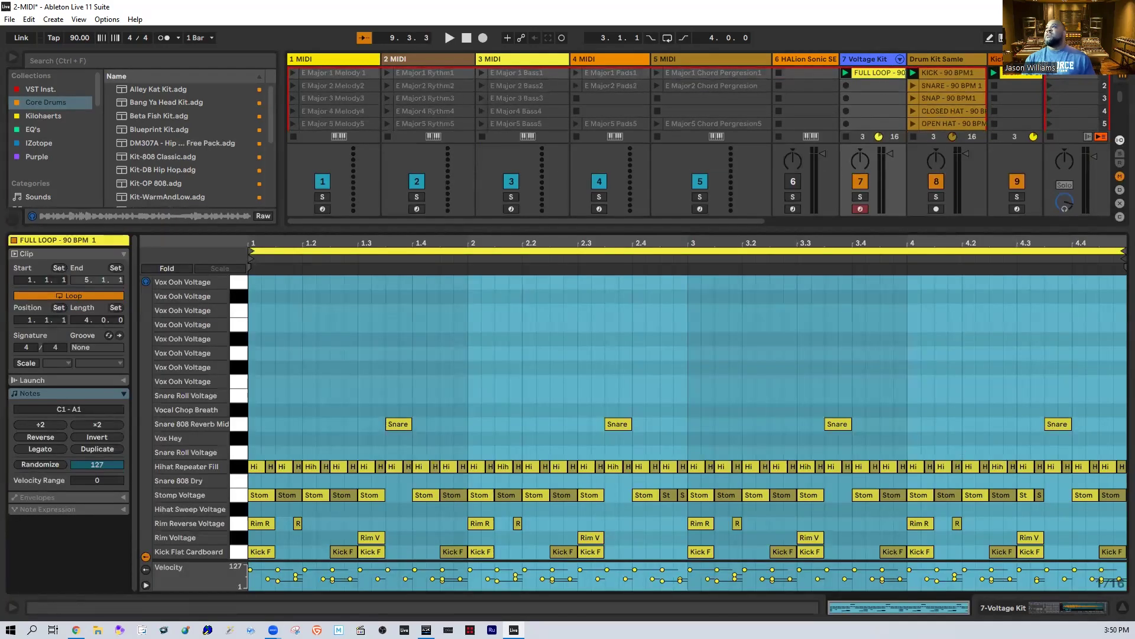
Step: Open the notes of the FULL LOOP - 90 BPM2 clip in scene 8
click(1121, 608)
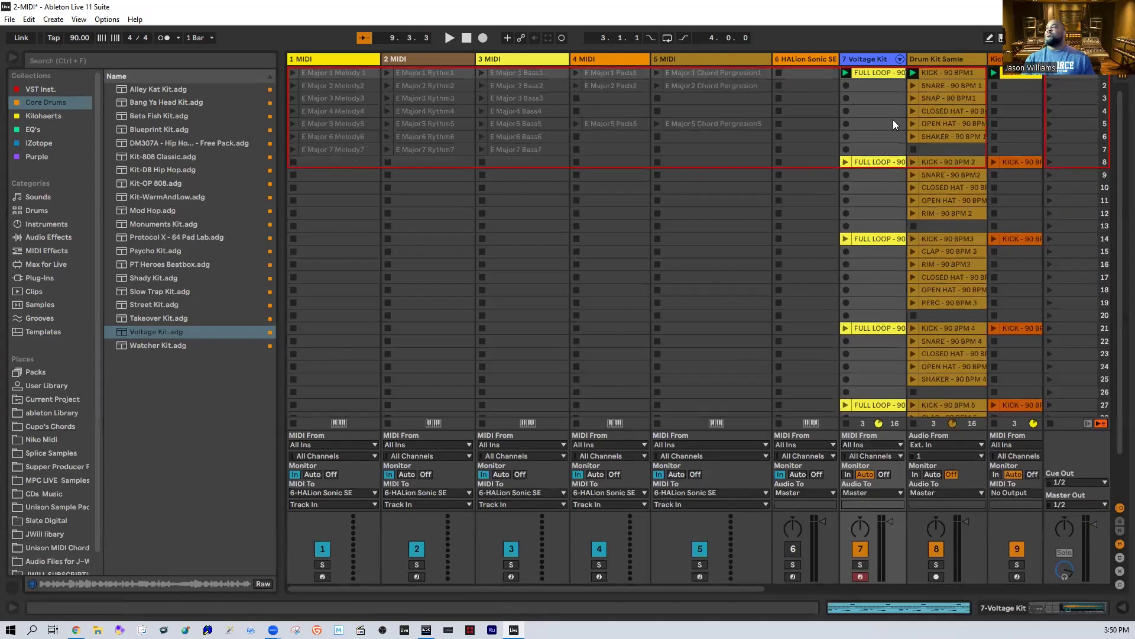
click(872, 154)
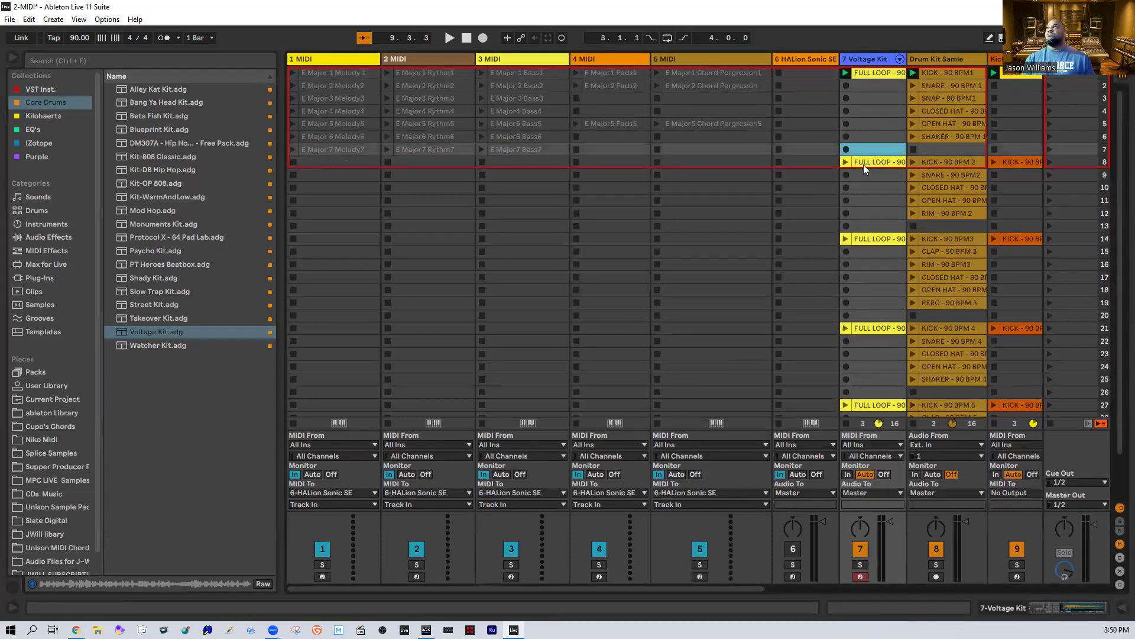
click(862, 164)
double_click(863, 161)
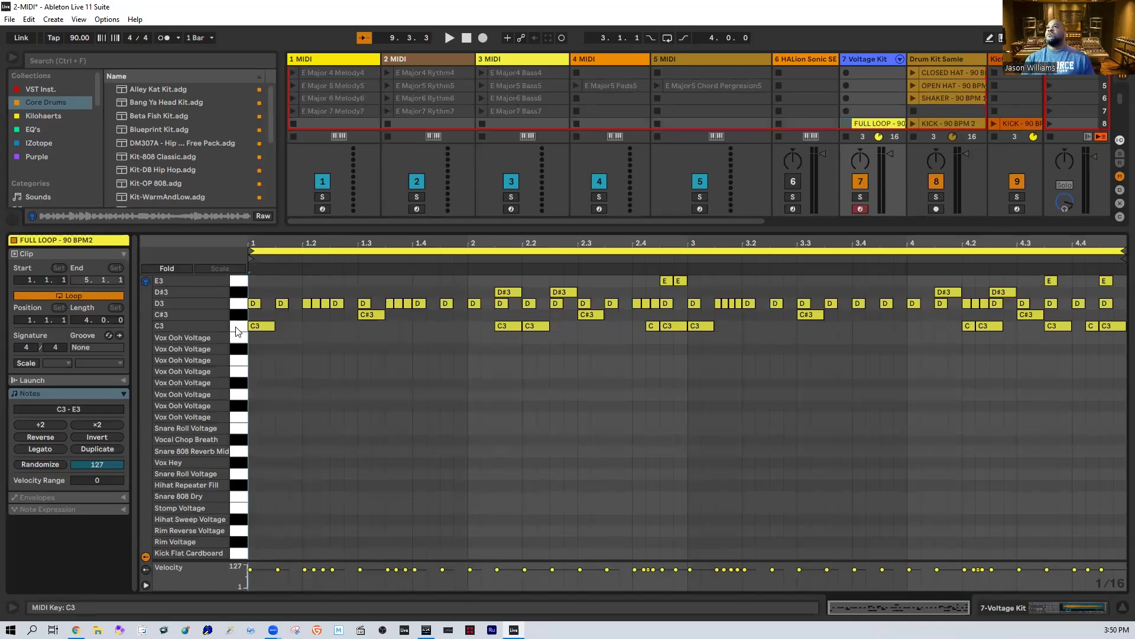
Step: Drag the C3–E3 notes down onto the Voltage Kit rows, audition the beat, and close the note editor
drag(233, 329, 239, 284)
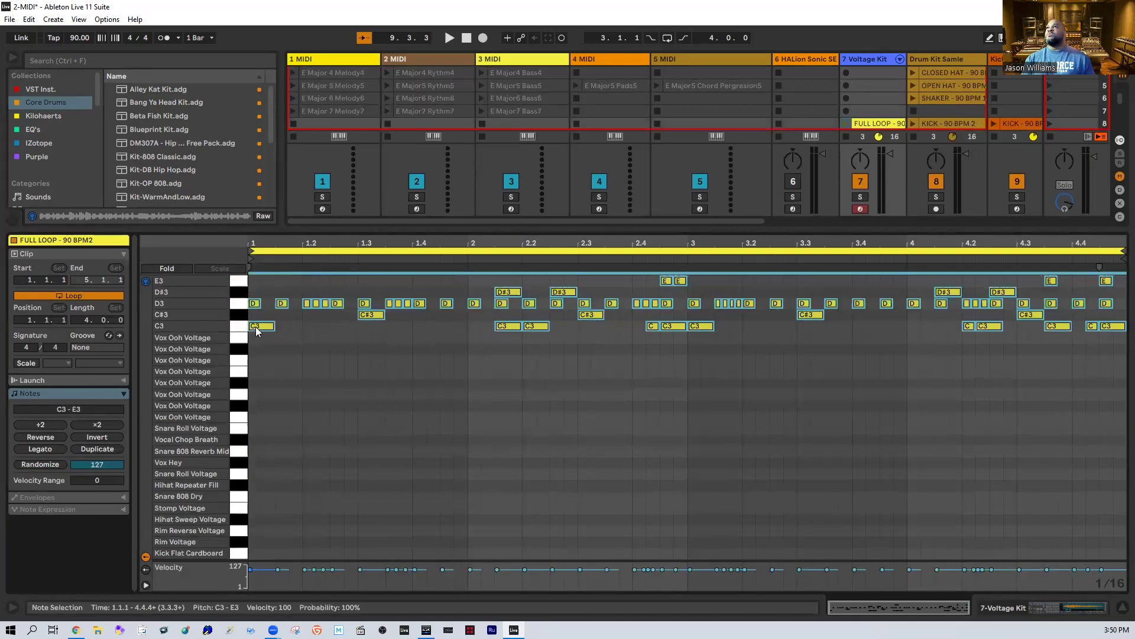
drag(255, 326, 274, 562)
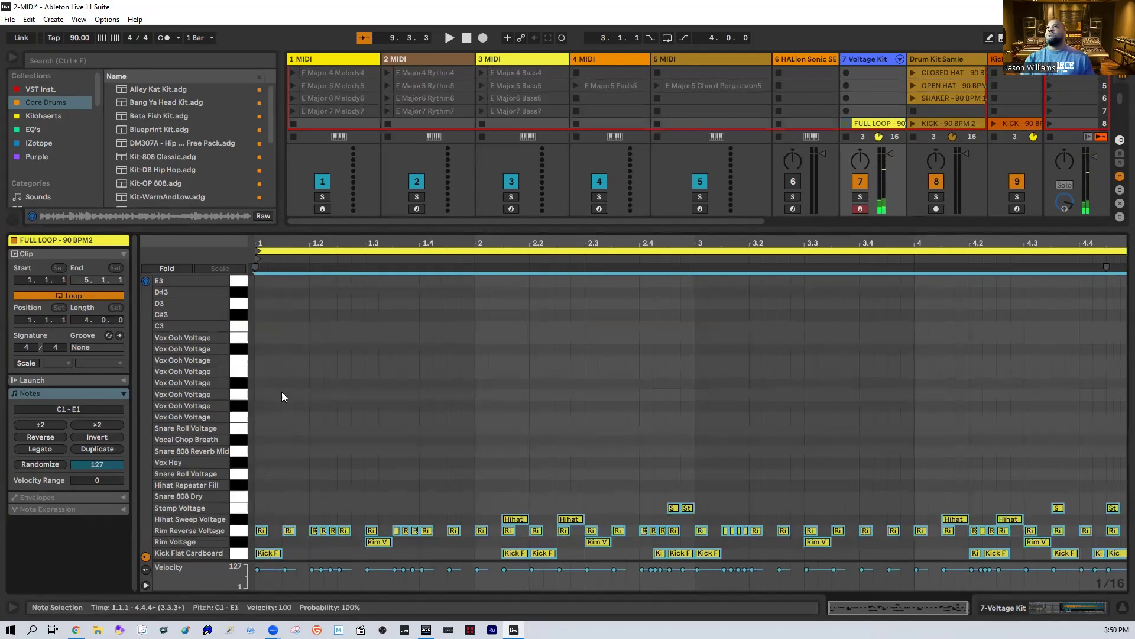
key(space)
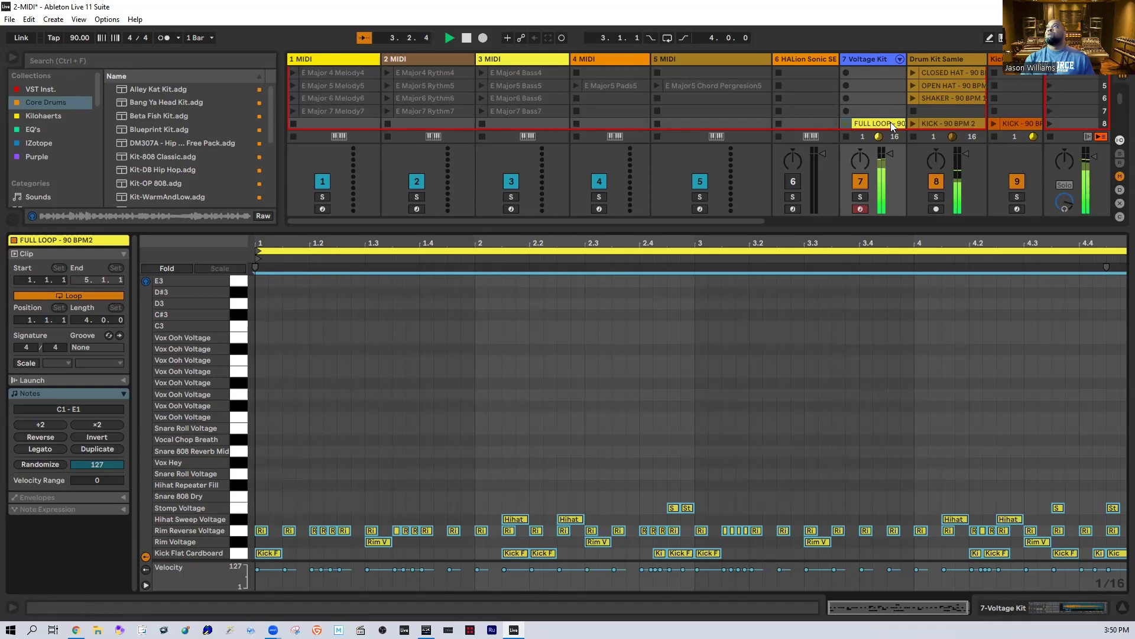
key(space)
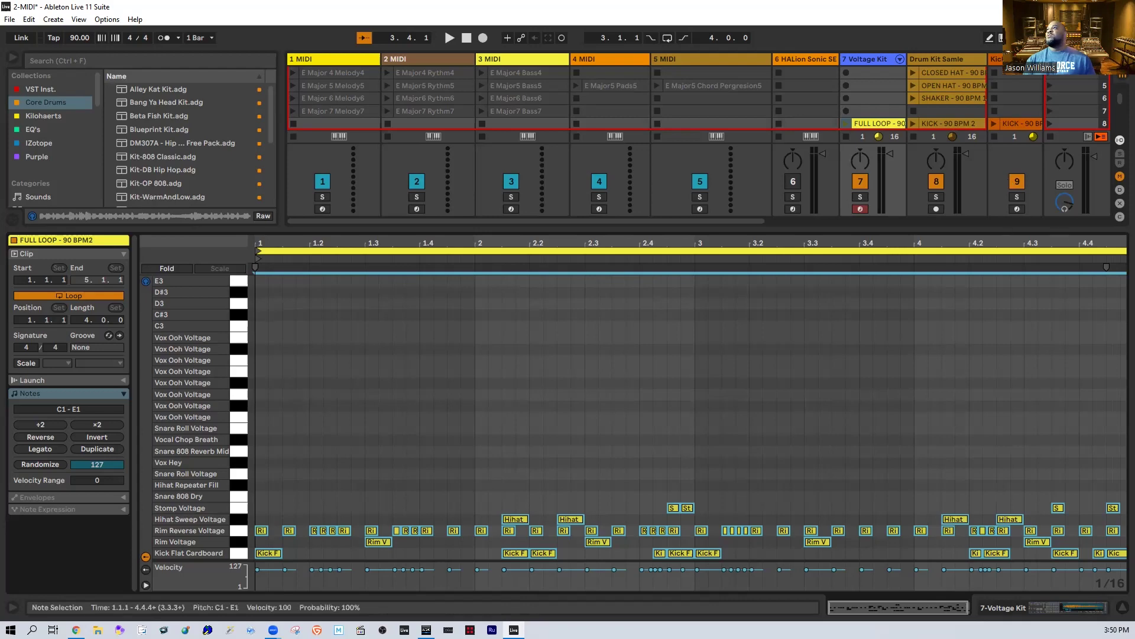
click(1121, 609)
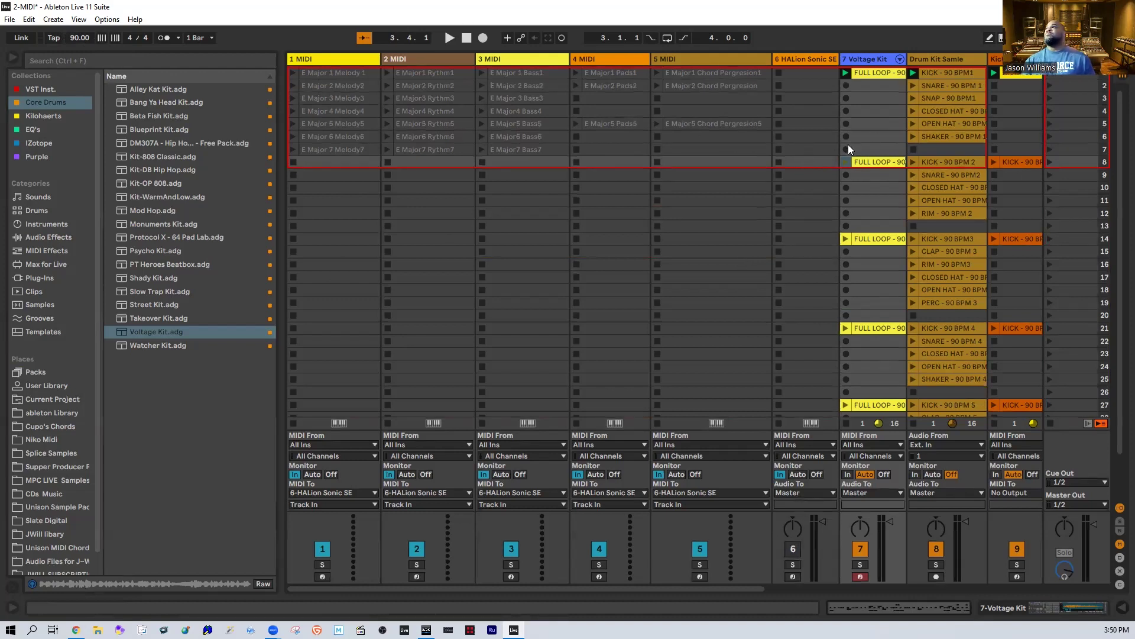
Step: Launch the FULL LOOP clip in scene 8 and turn track 6 back on
click(886, 163)
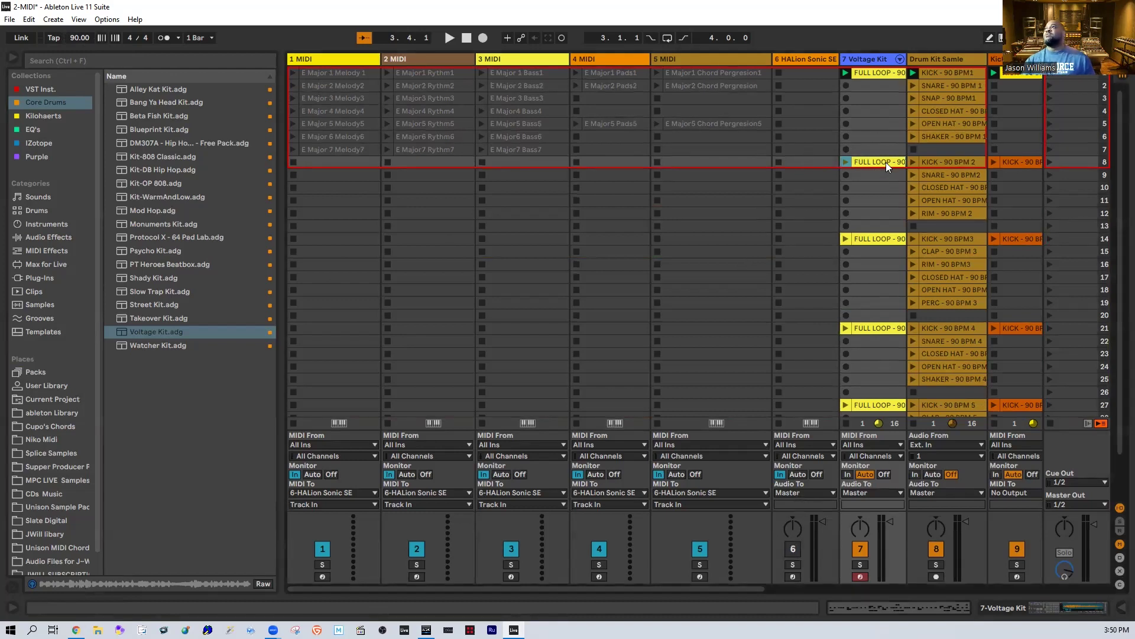
click(845, 160)
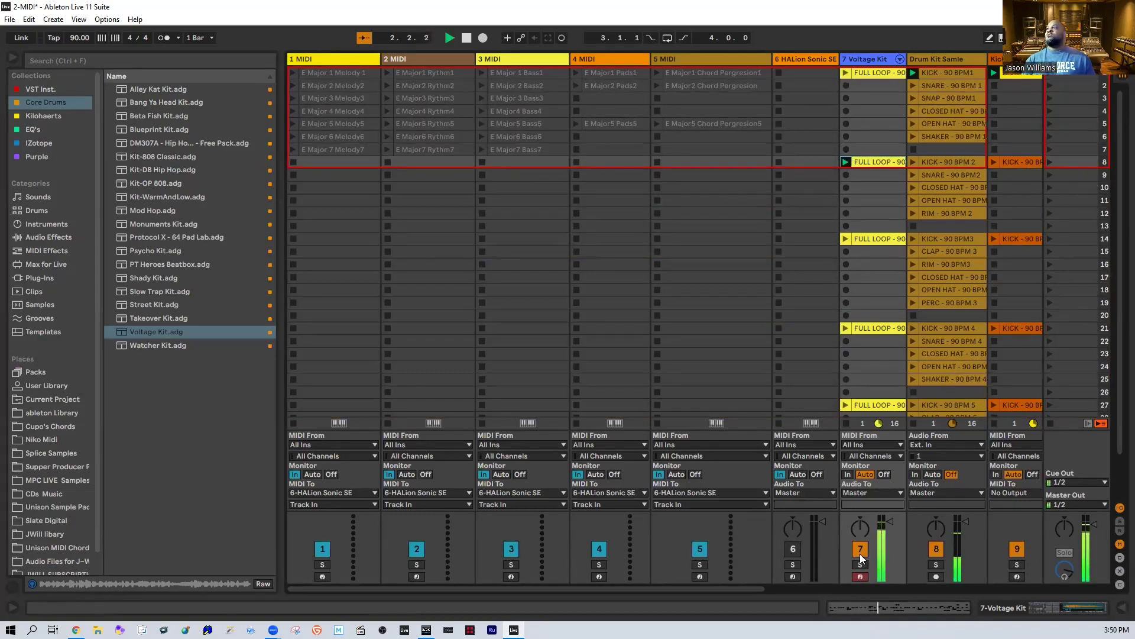
click(793, 548)
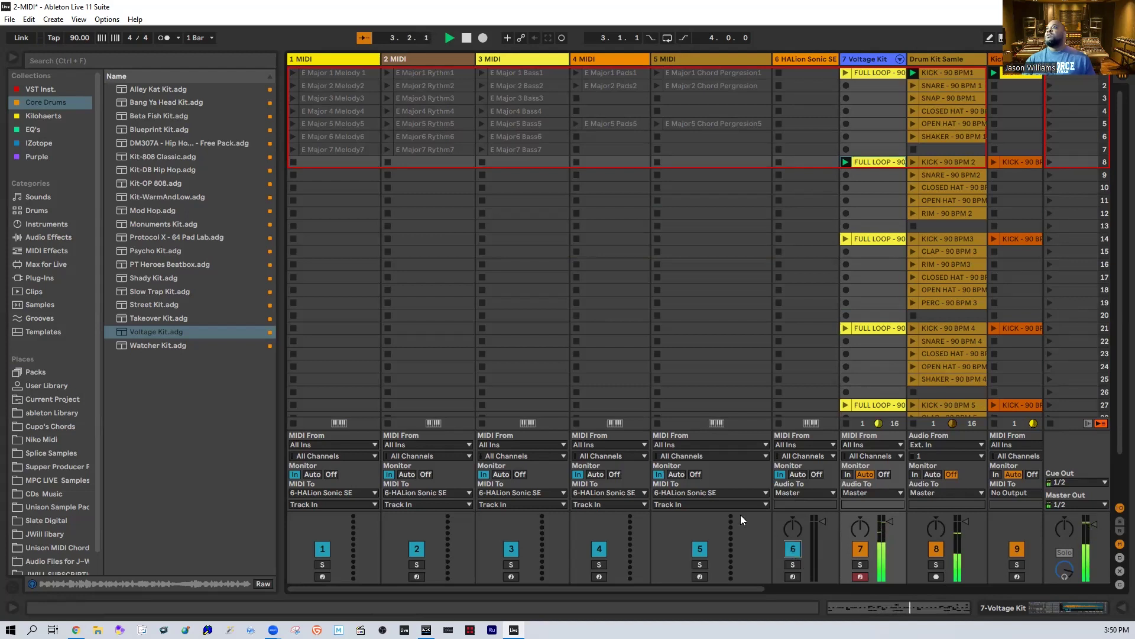
Step: Play E Major 5 Melody5 with track 1 monitoring on Auto and track 6 lowered to about -53 dB
click(291, 124)
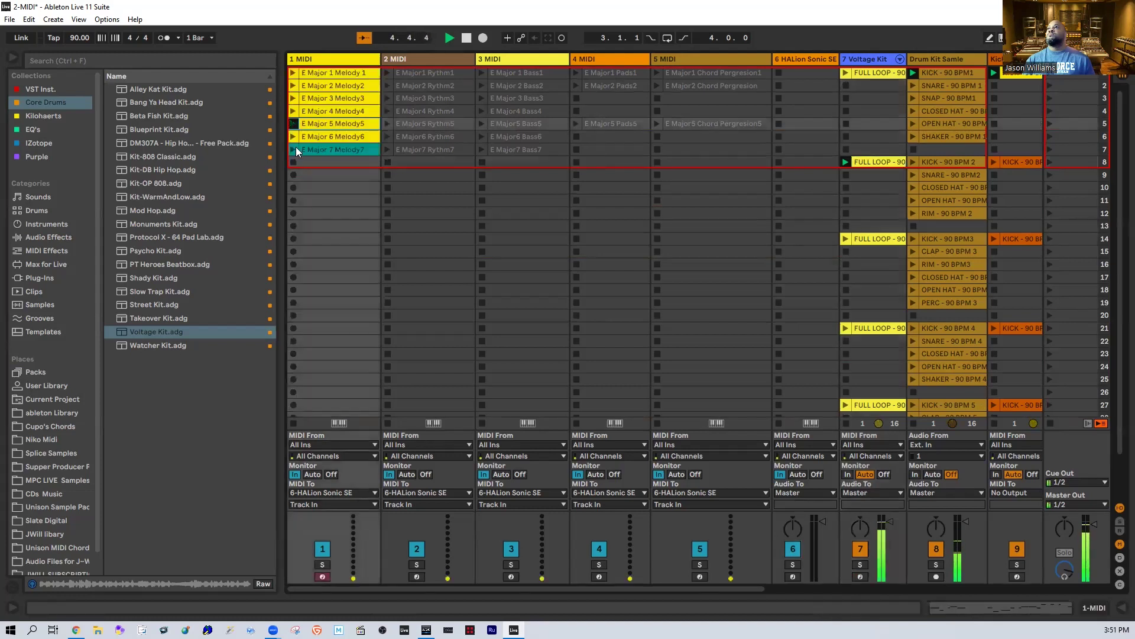
click(313, 474)
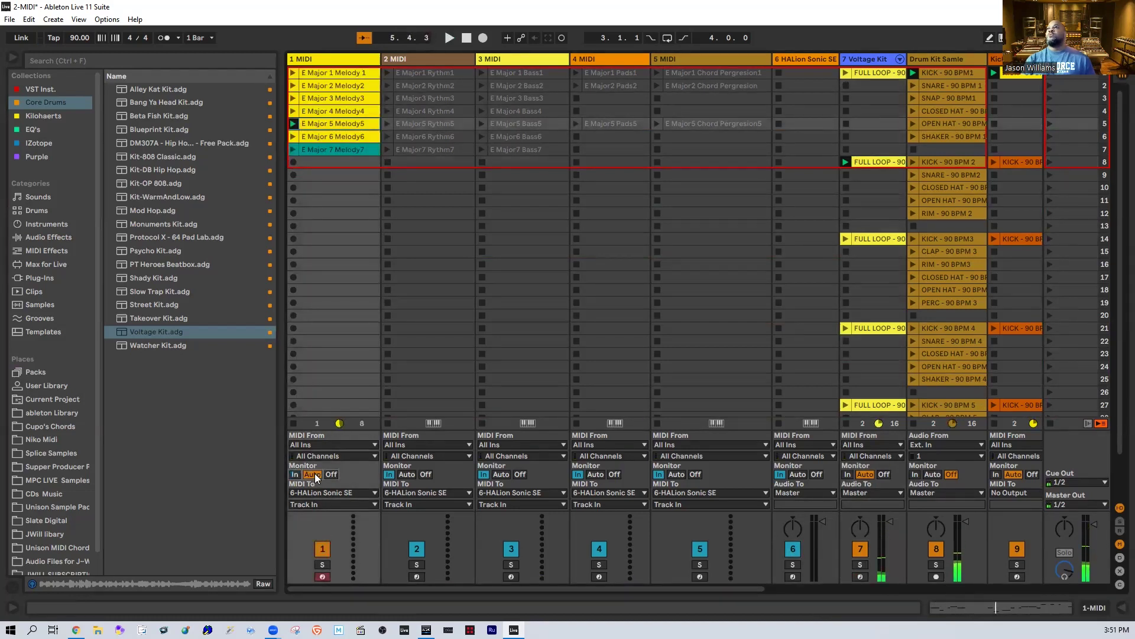
key(space)
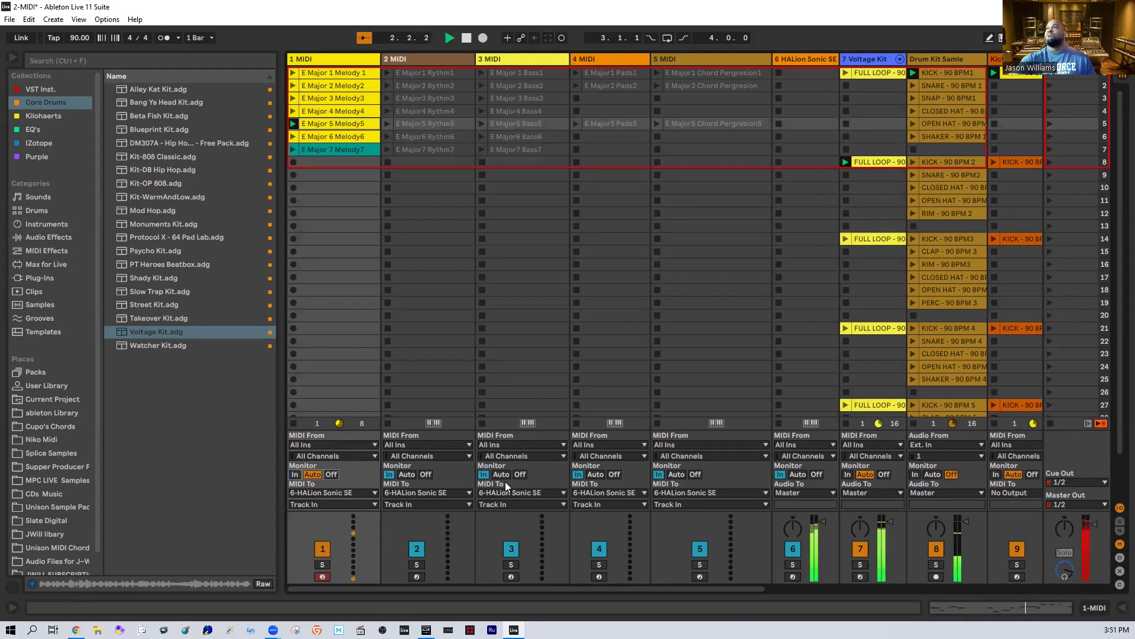
mouse_move(834, 532)
mouse_down()
mouse_move(834, 583)
mouse_move(833, 547)
mouse_move(816, 540)
mouse_up()
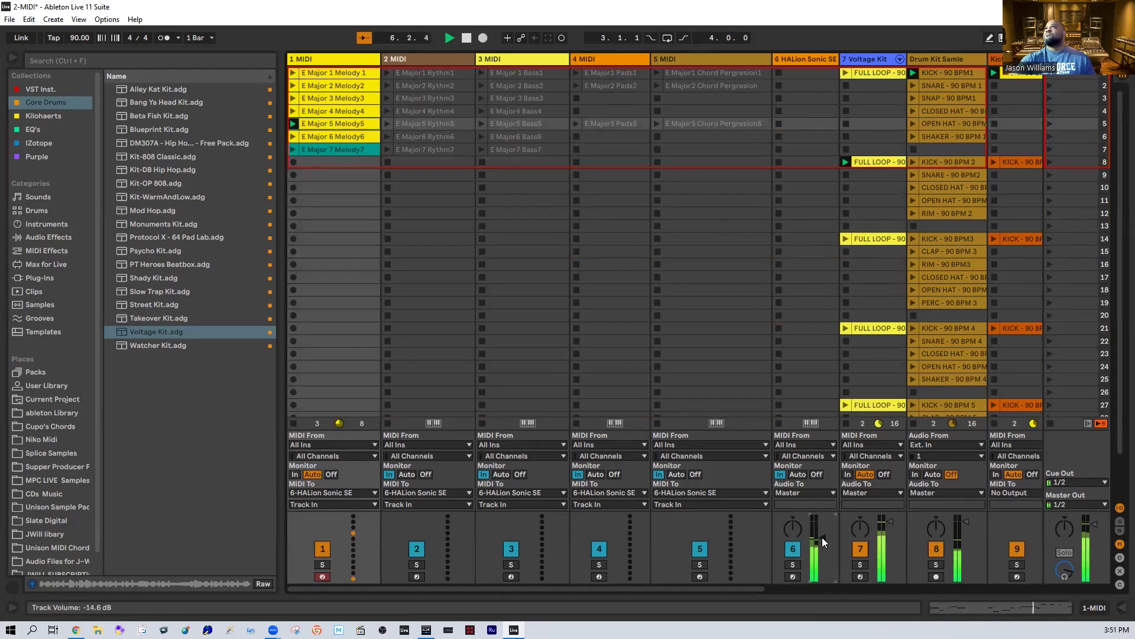
Step: Try the Melody6, Melody2 and Melody 1 clips before settling on E Major 3 Melody3
click(293, 136)
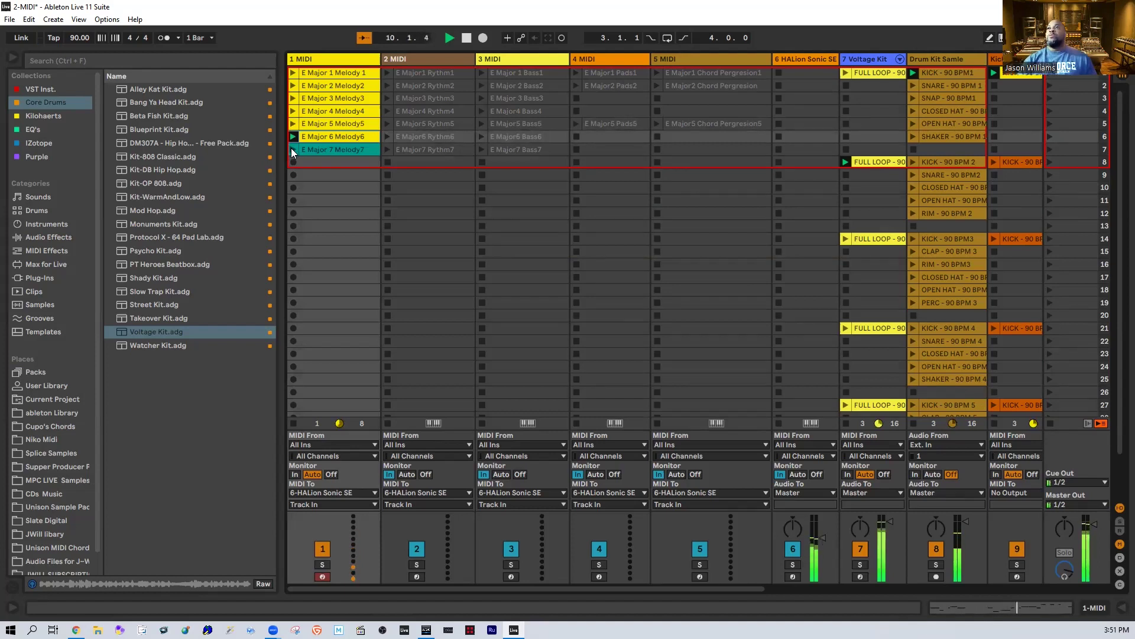
key(space)
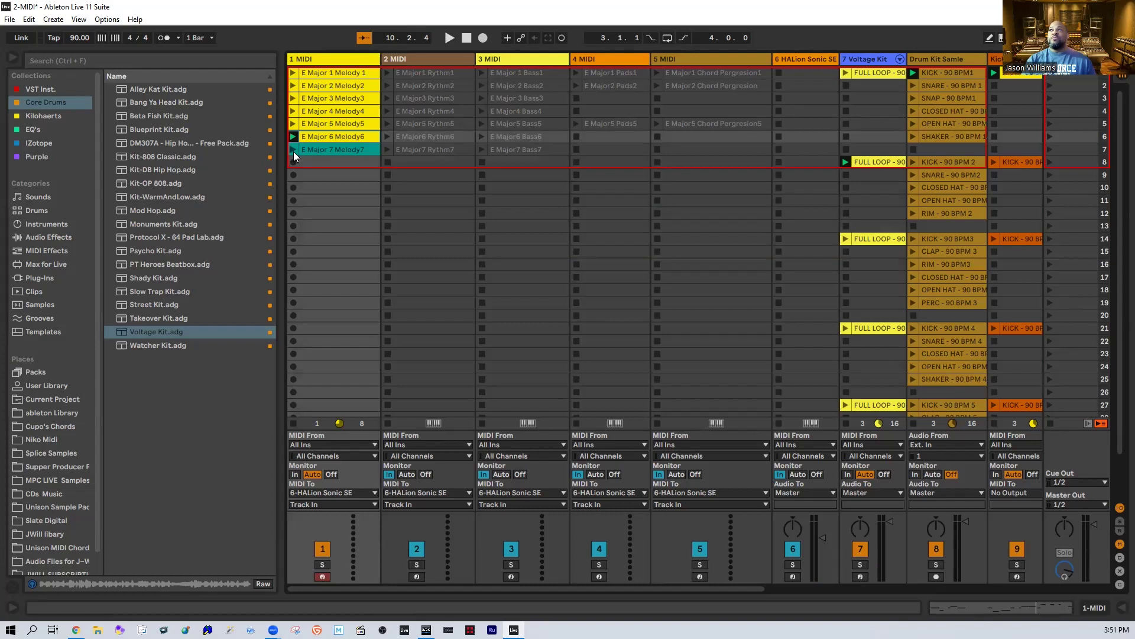
click(293, 85)
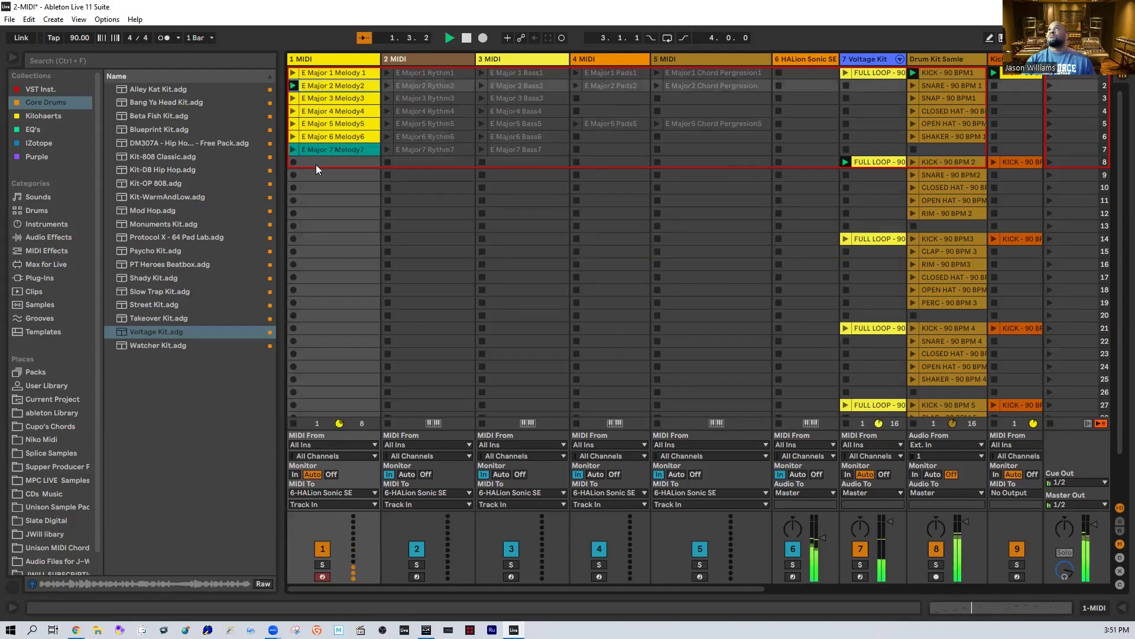
click(290, 73)
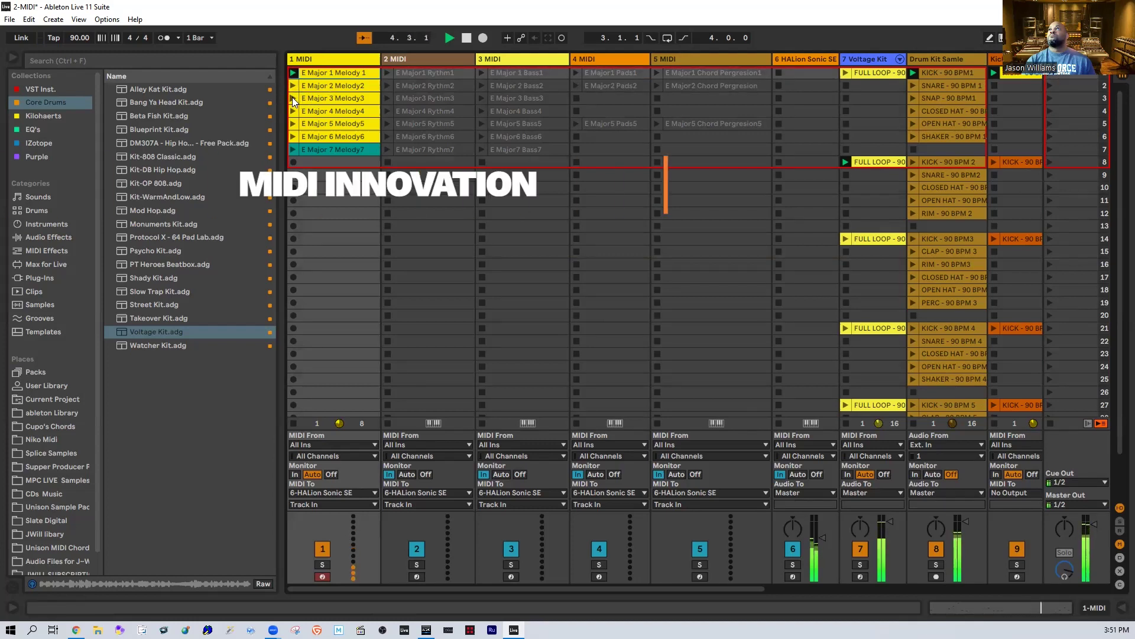
click(291, 98)
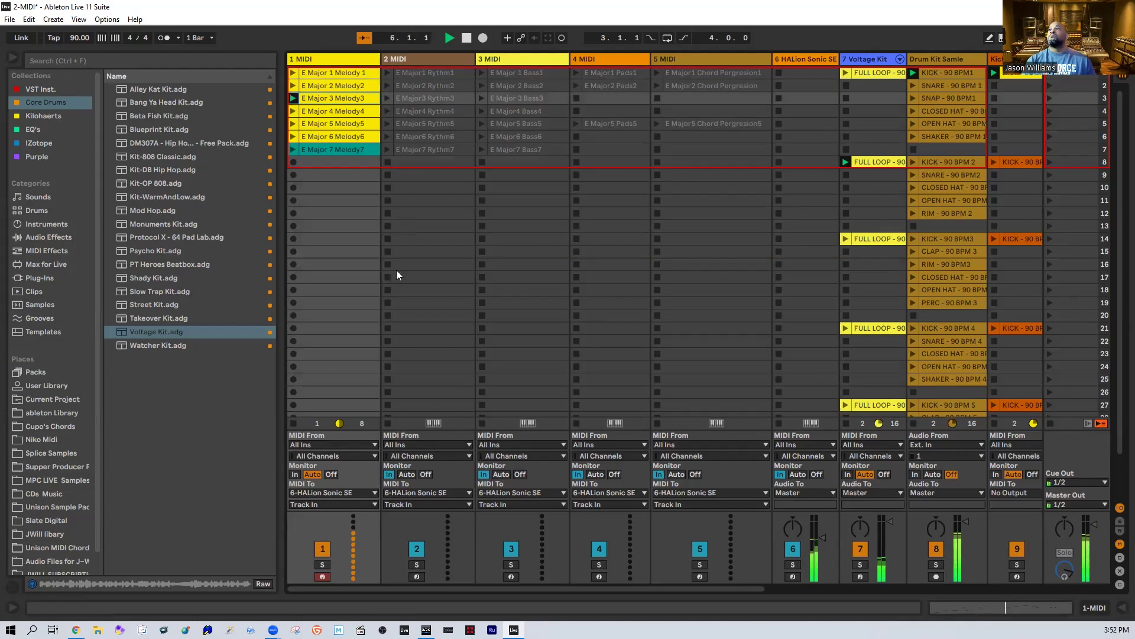
Step: Set track 2 monitoring to Auto and track 1 to In, then try Rythm1 and Rythm5 before settling on Rythm3
click(406, 475)
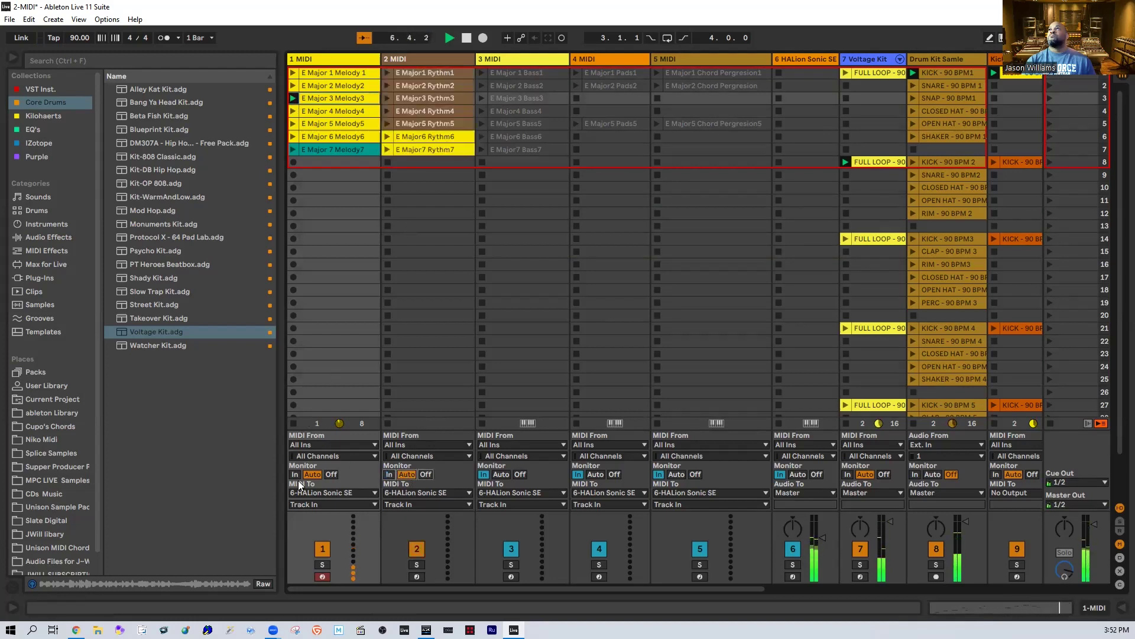
click(294, 475)
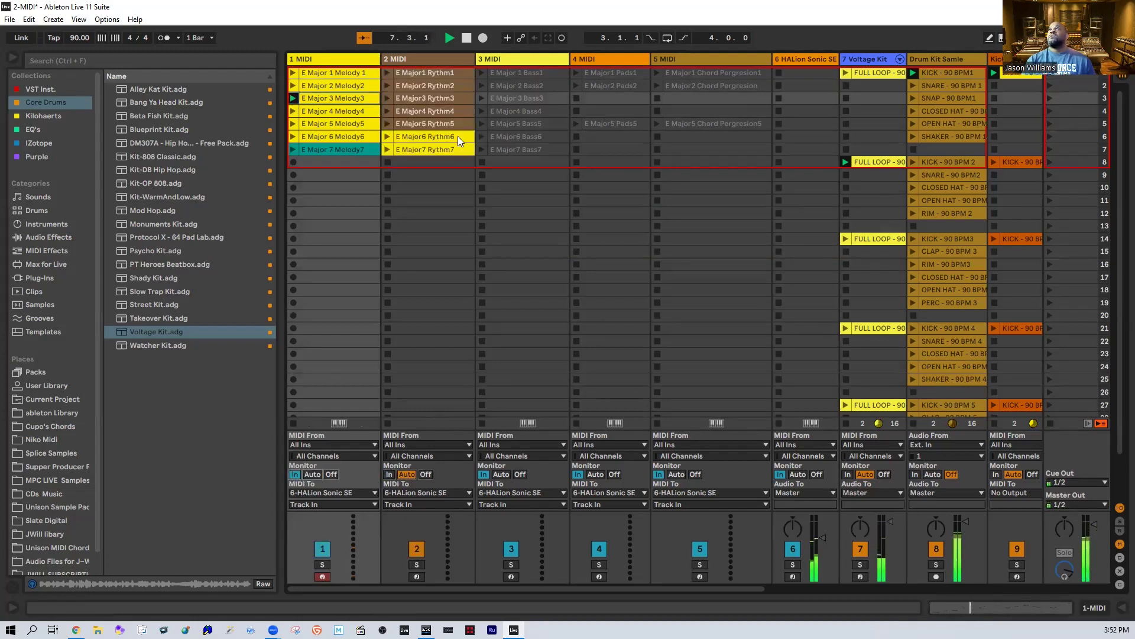
click(388, 75)
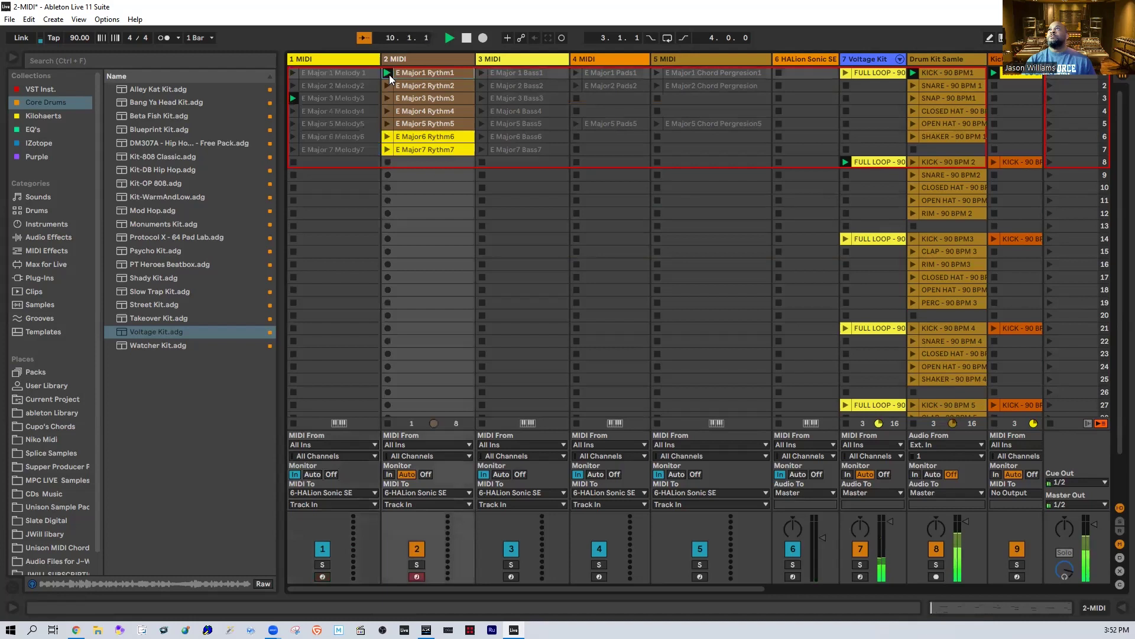
click(387, 124)
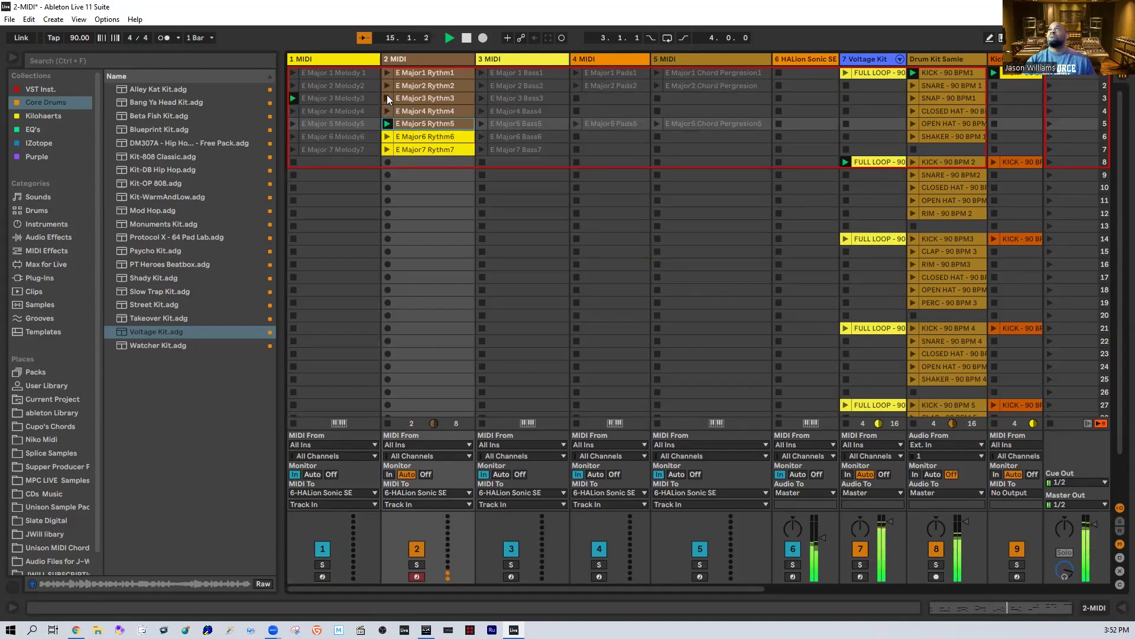
click(386, 99)
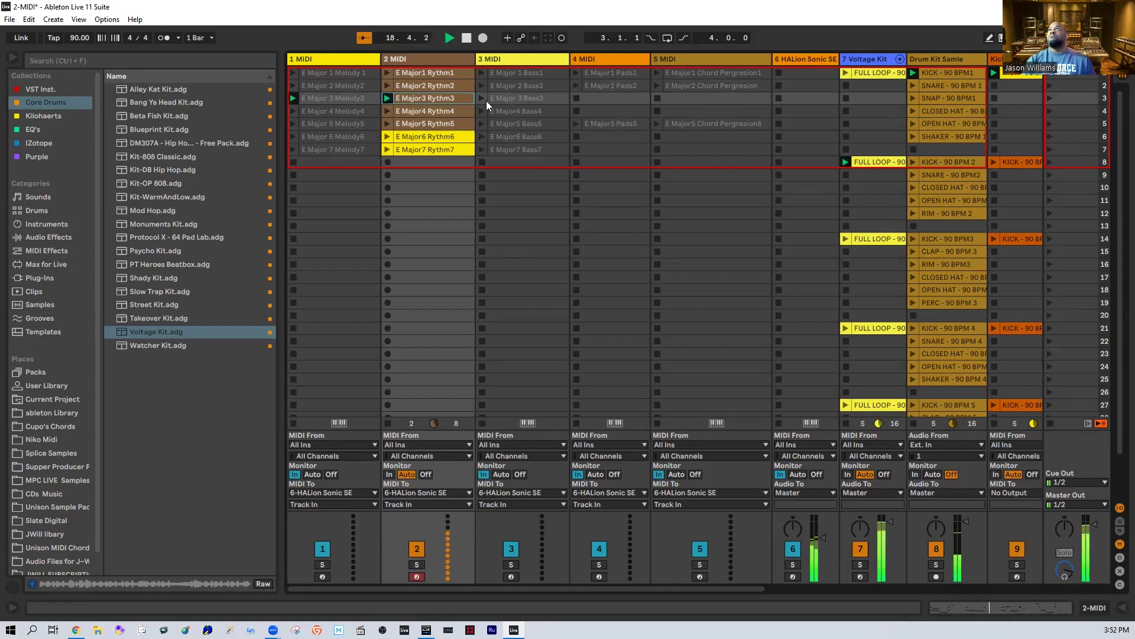
Step: Set the bass and pad tracks to Auto, play Bass3, then Pads1 and Pads2, stopping rhythm and bass
click(503, 475)
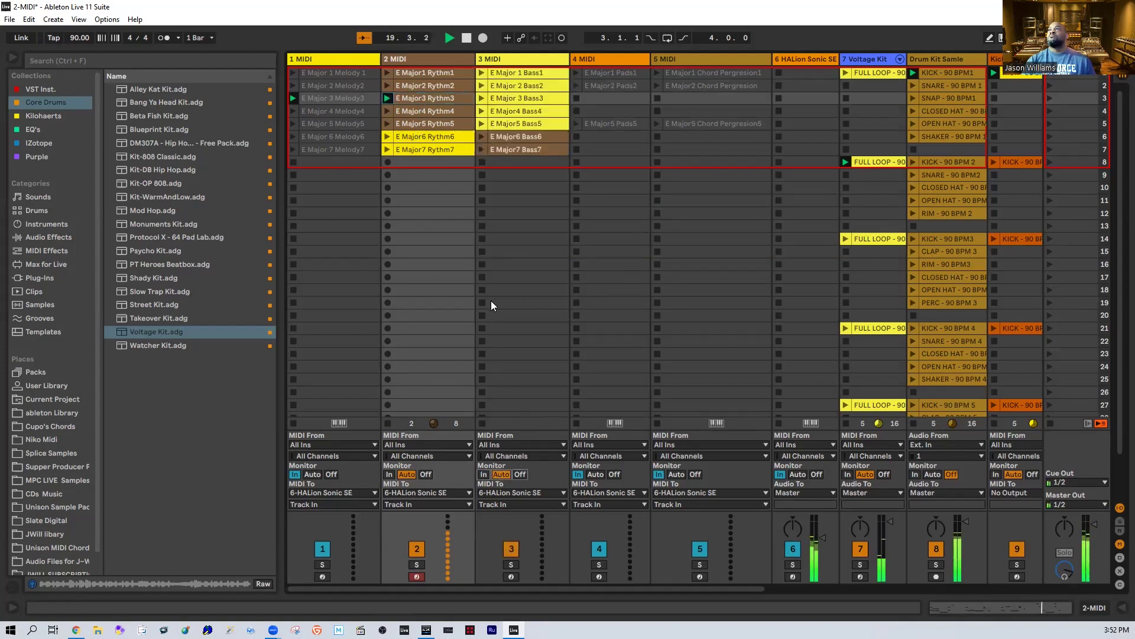
click(482, 98)
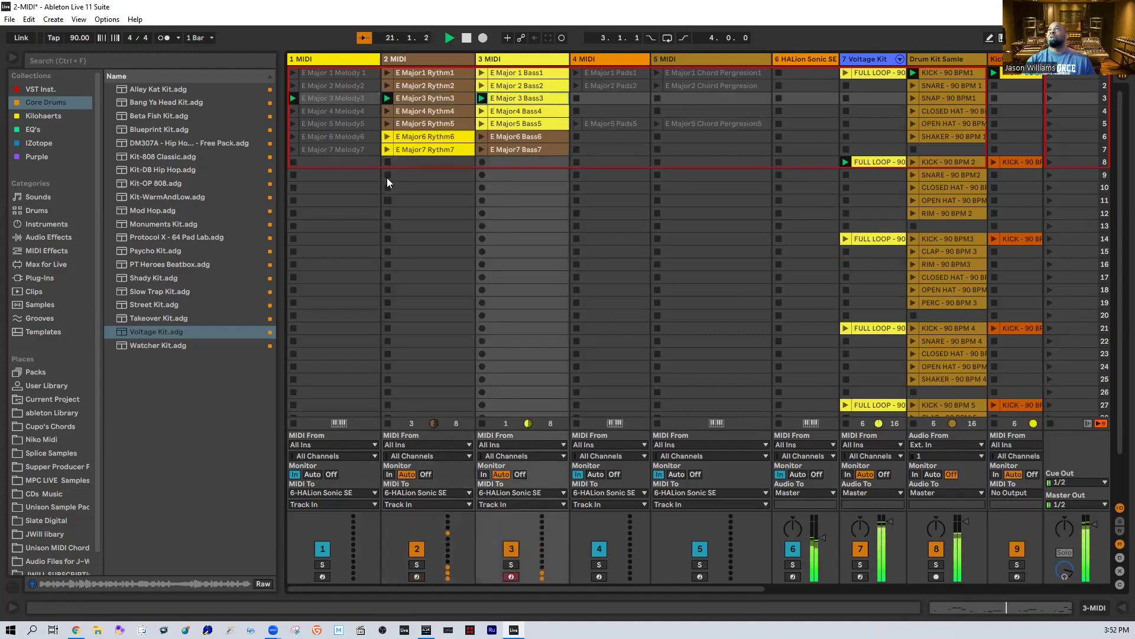
click(388, 162)
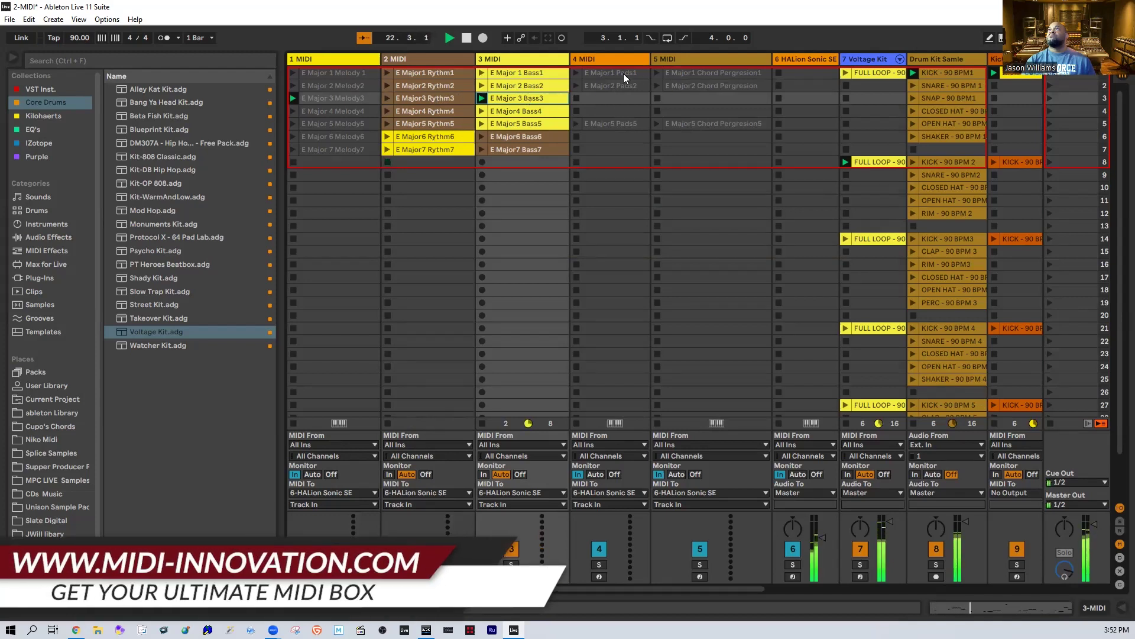
click(596, 474)
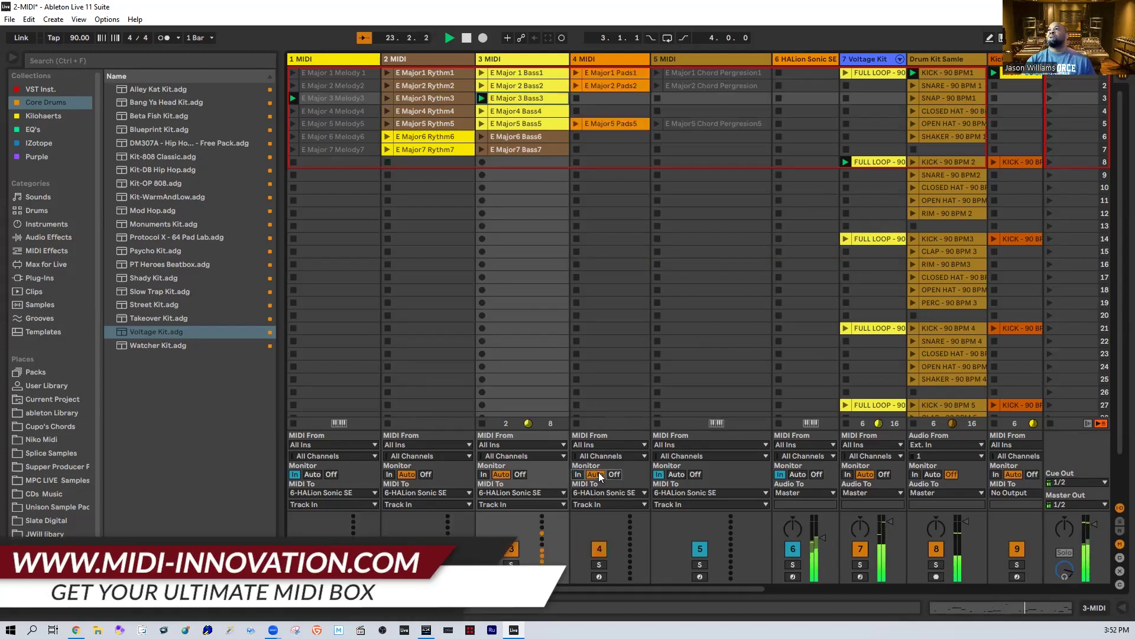
click(577, 74)
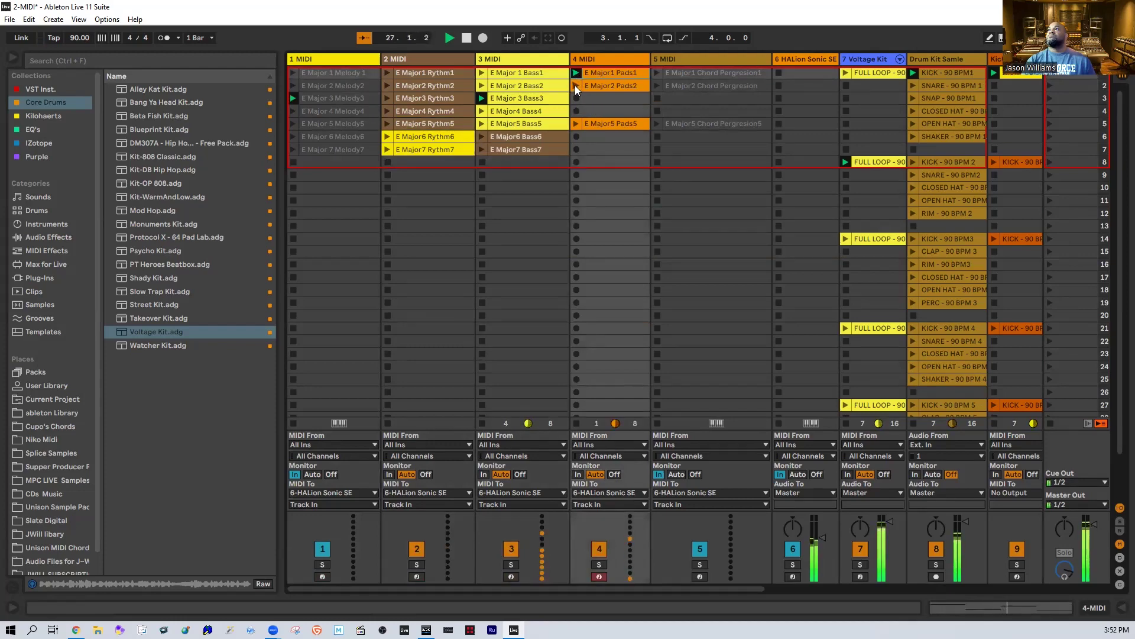
click(577, 86)
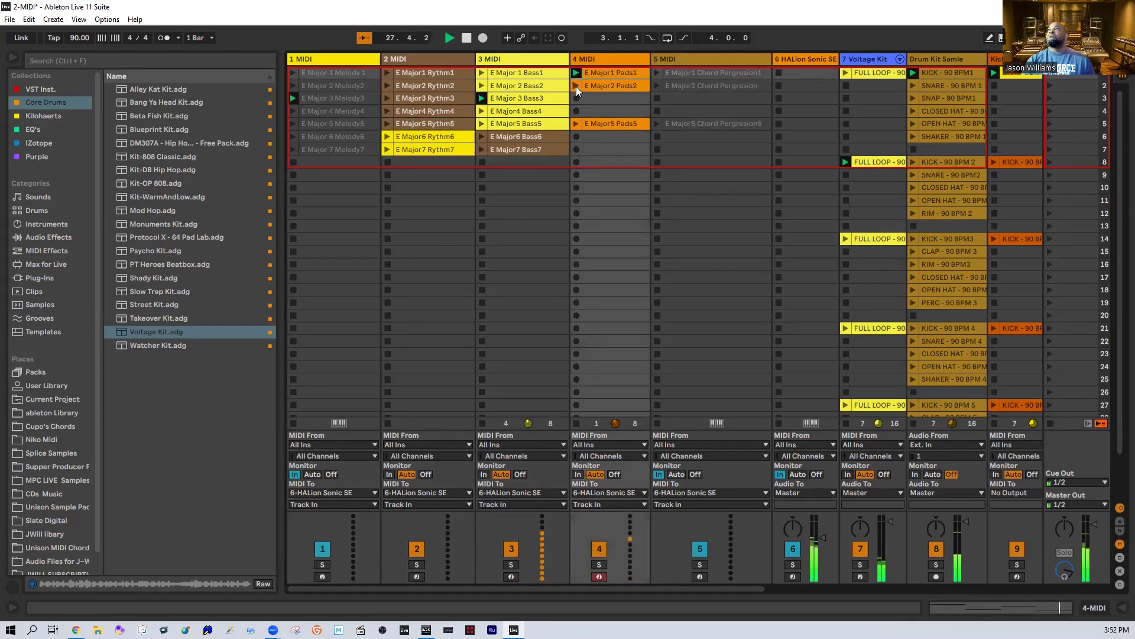
click(482, 162)
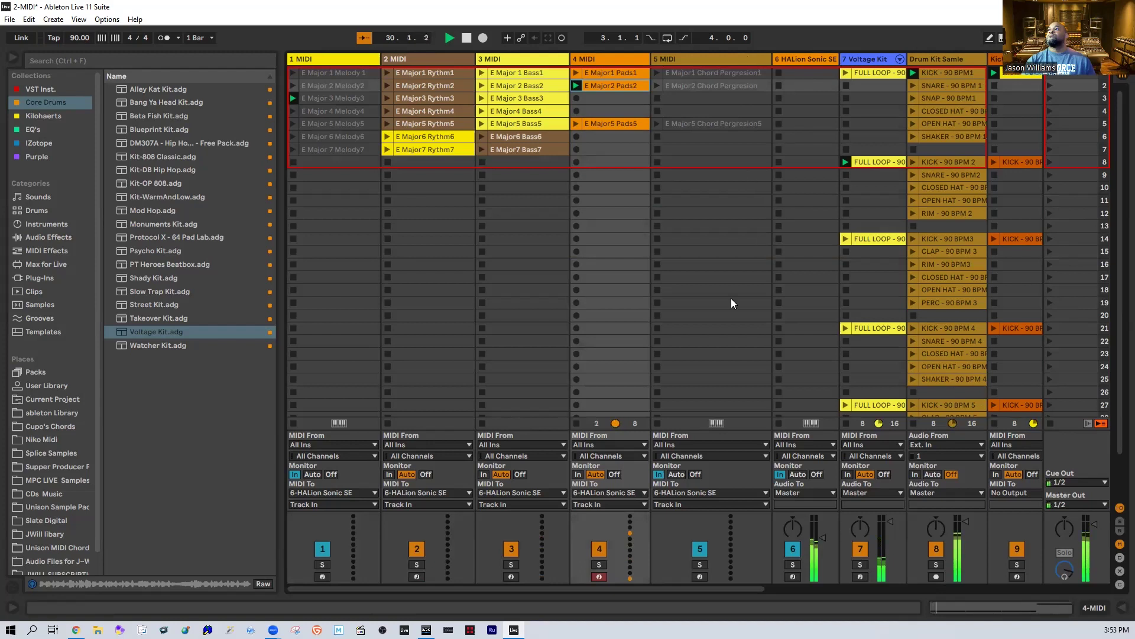
Step: Stop the FULL LOOP and KICK - 90 BPM1 loops, start E Major5 Pads5, and select the HALion Sonic SE track
click(845, 423)
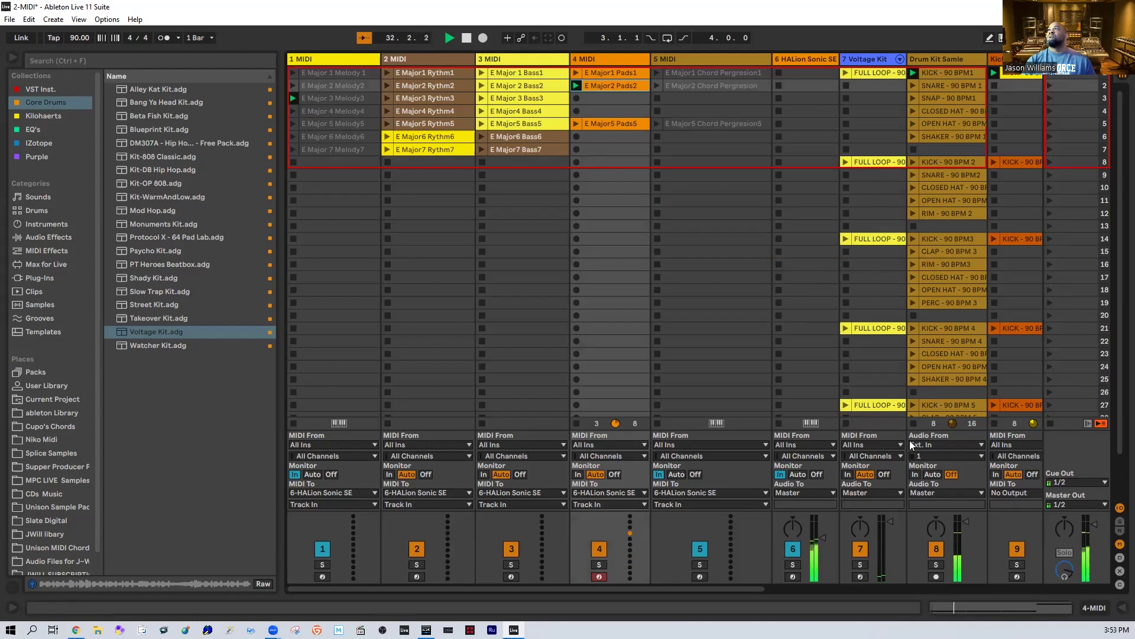
click(914, 424)
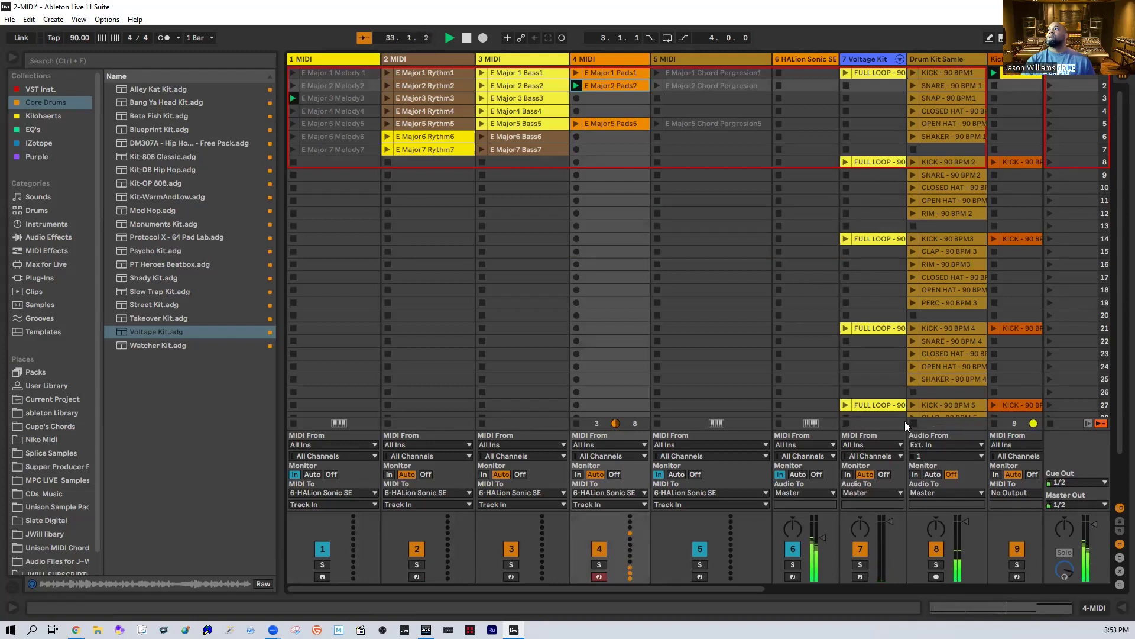
click(577, 124)
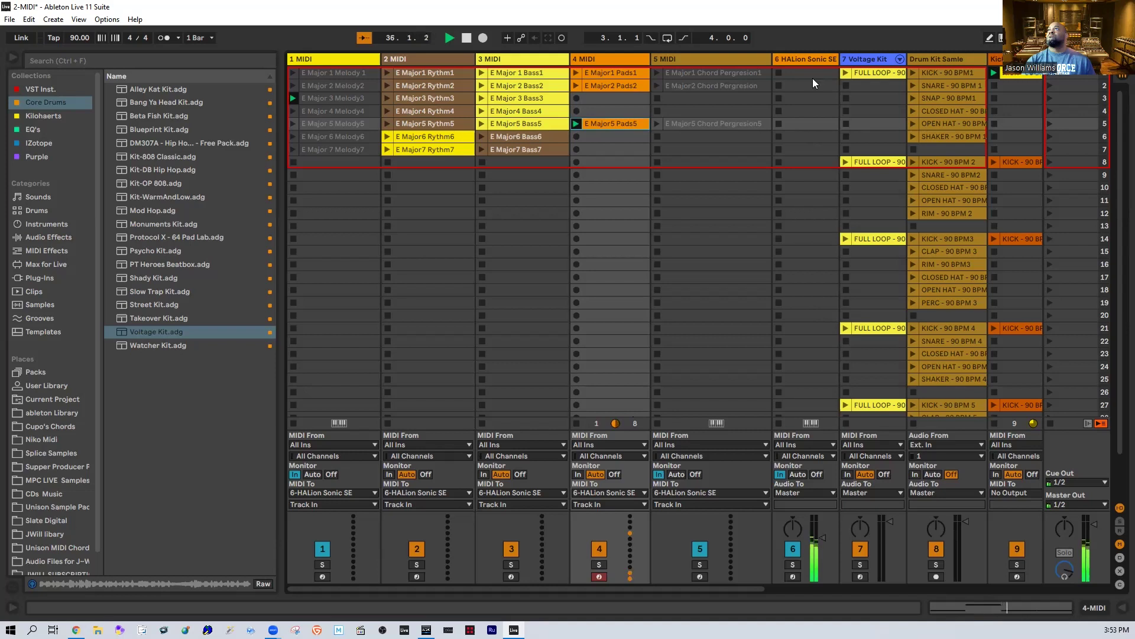
click(812, 60)
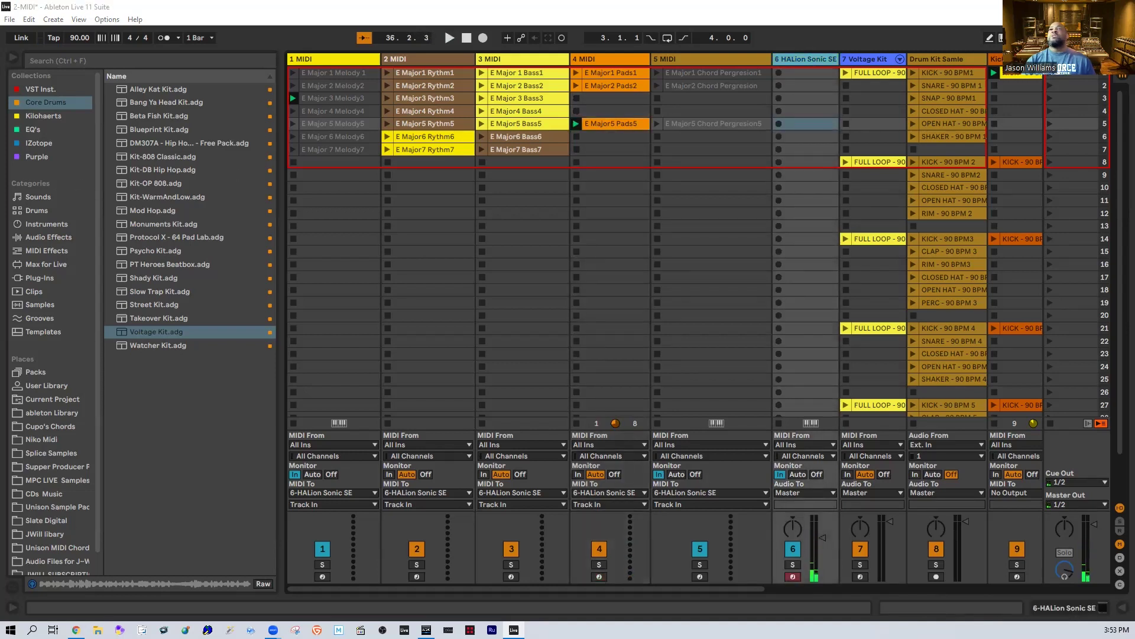
Step: Filter HALion Sonic SE to Synth Pad presets, load a pad preset, and close the window
key(ctrl+alt+p)
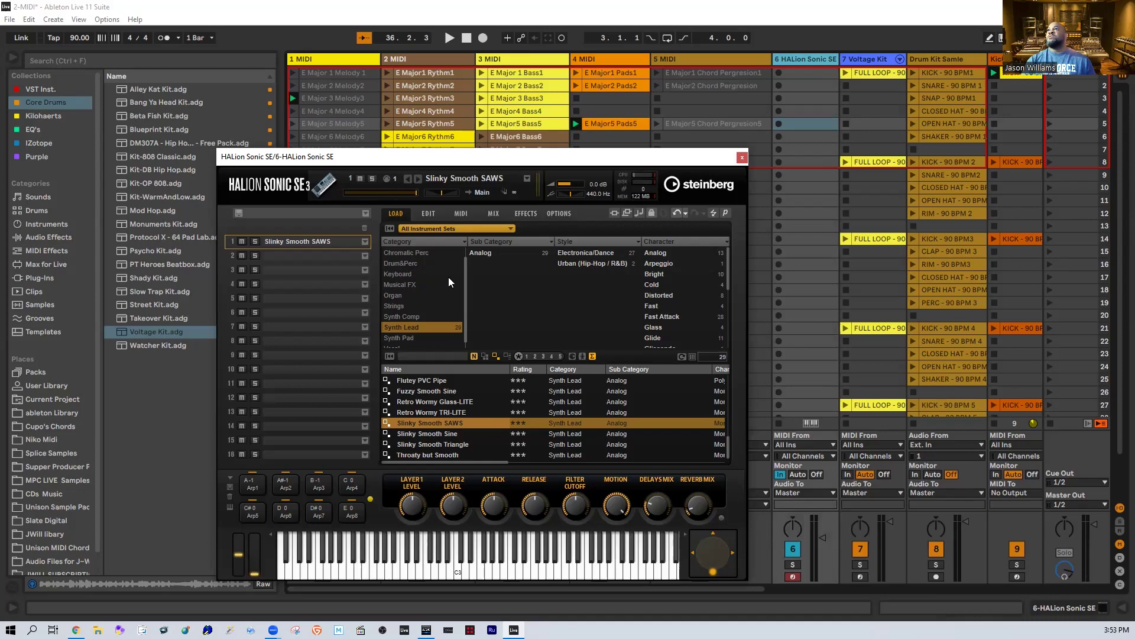
drag(465, 271, 466, 286)
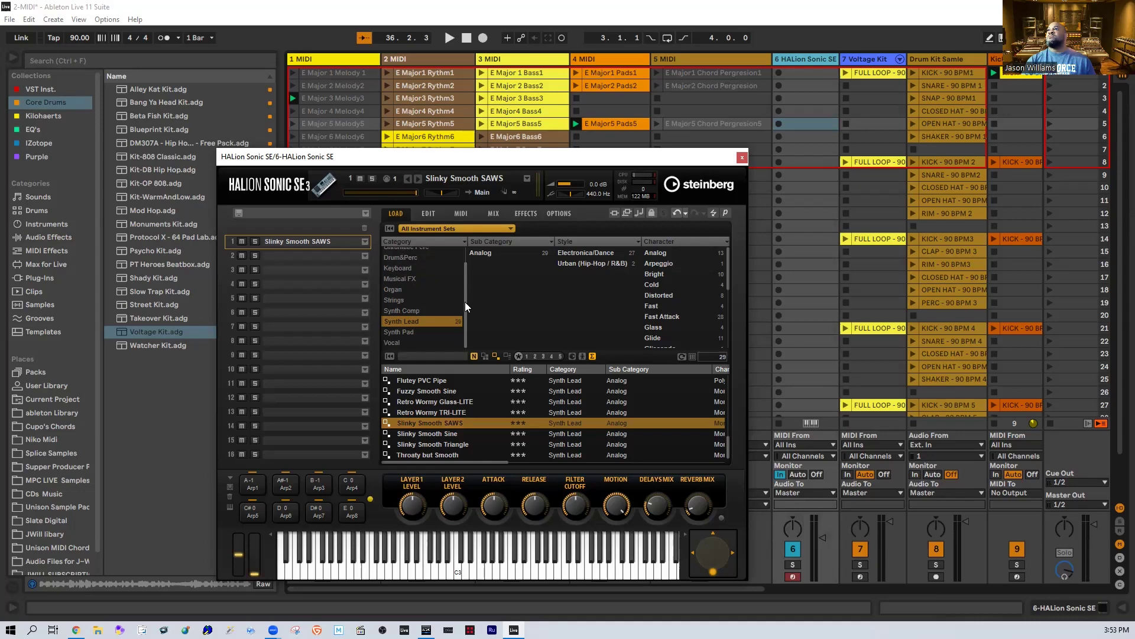
click(408, 333)
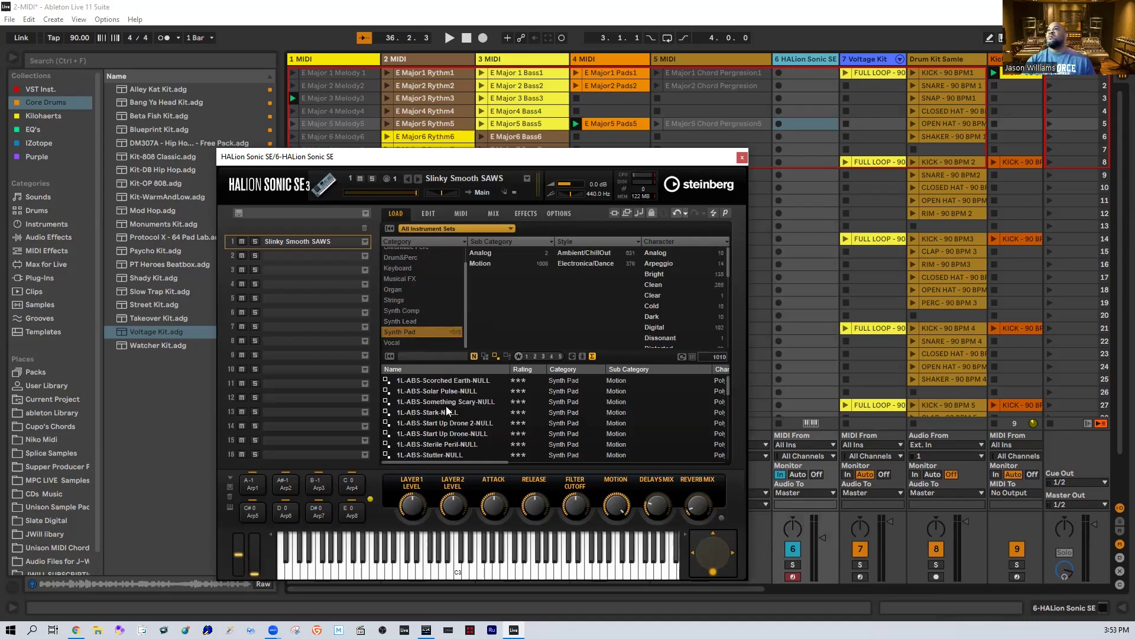
click(443, 394)
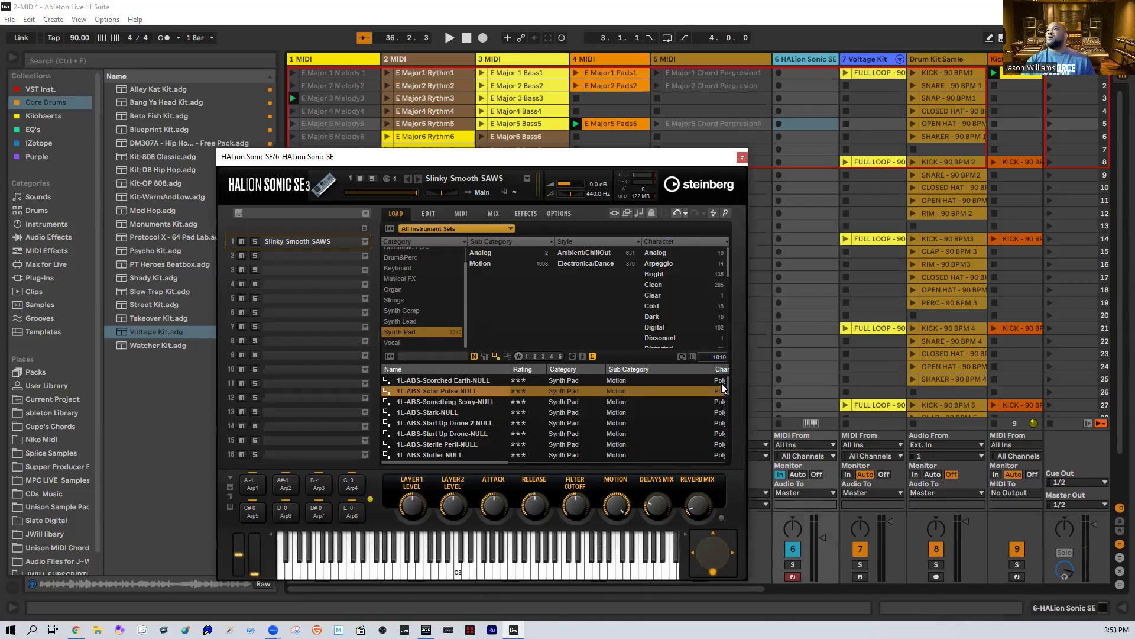
drag(728, 385, 732, 398)
scroll(641, 447, down, 3)
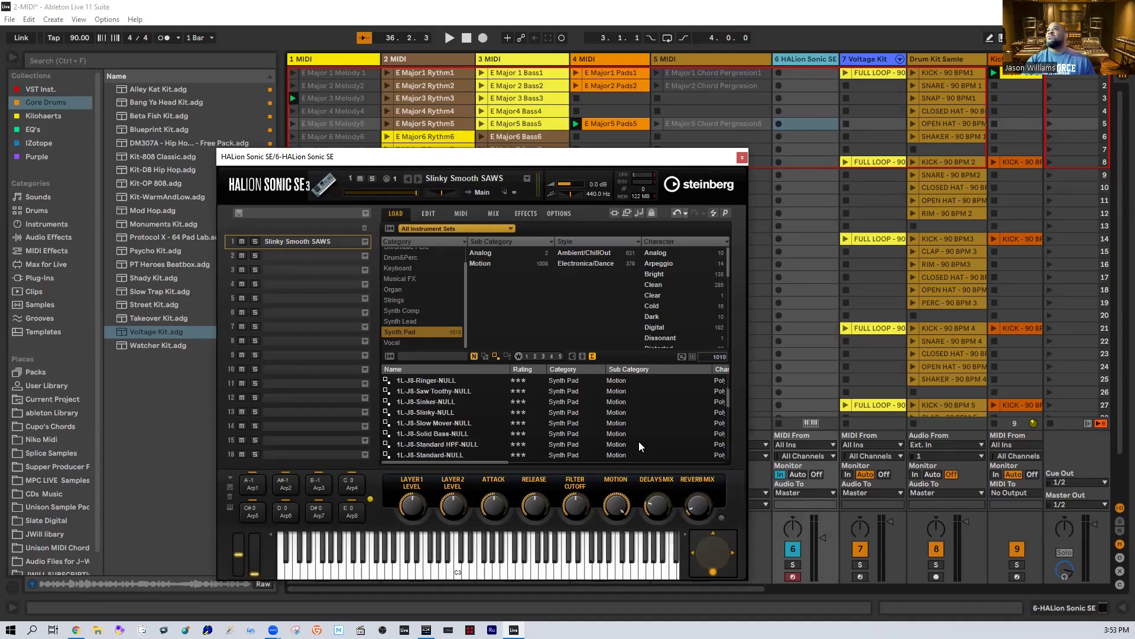
click(430, 444)
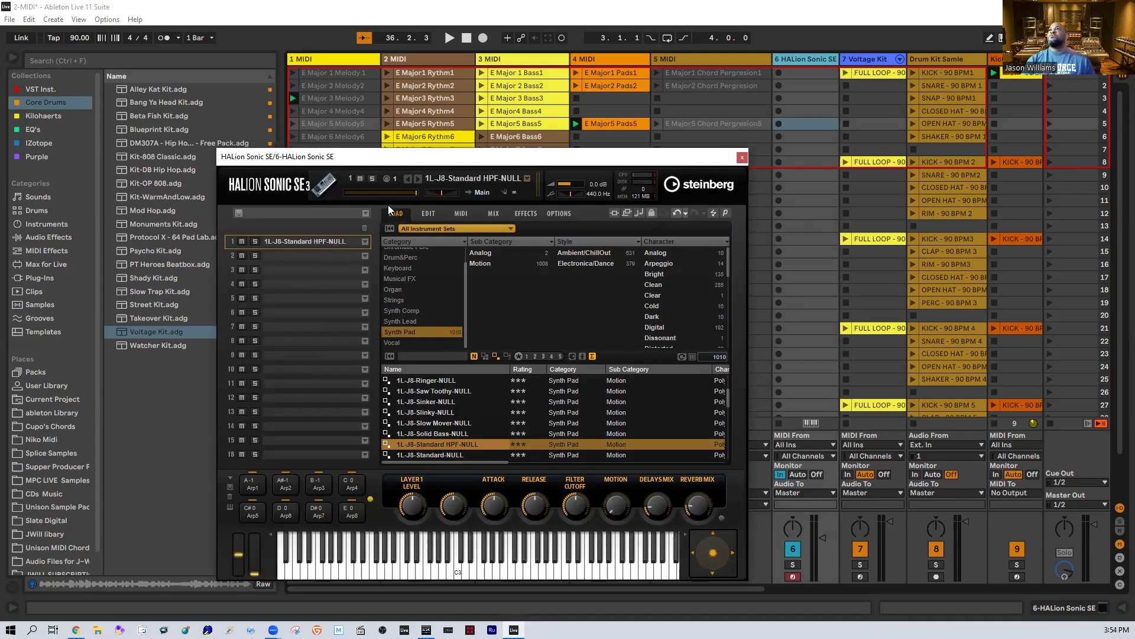
key(ctrl+alt+p)
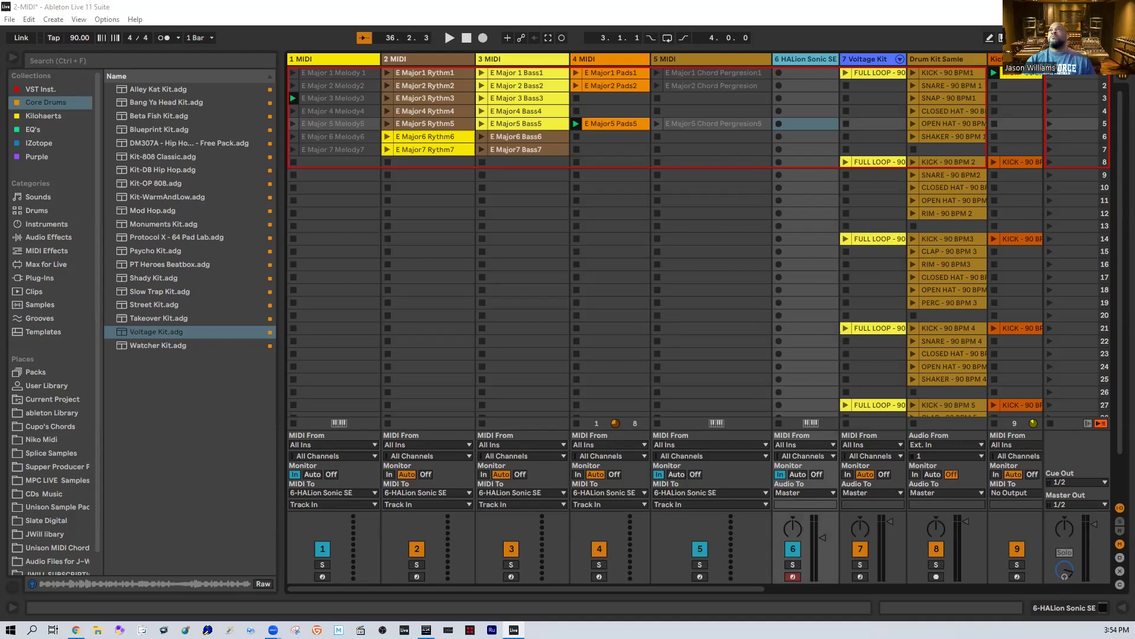
Step: Reopen the HALion window, select the empty row 8 slots of tracks 1–3, then close it again
key(ctrl+alt+p)
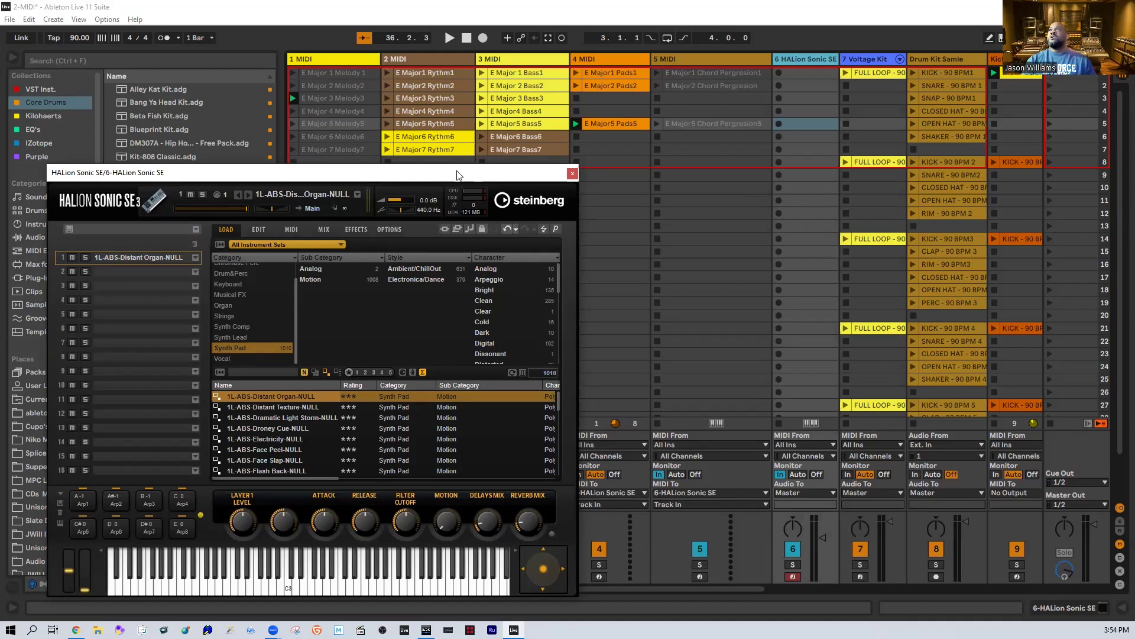
drag(491, 164, 243, 177)
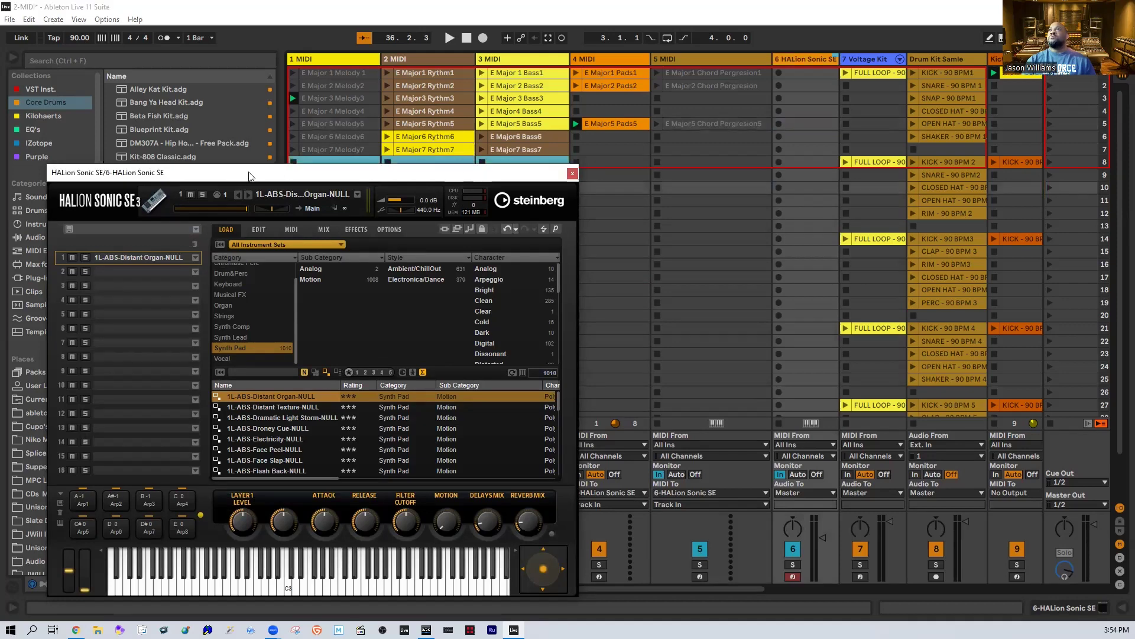
key(ctrl+alt+p)
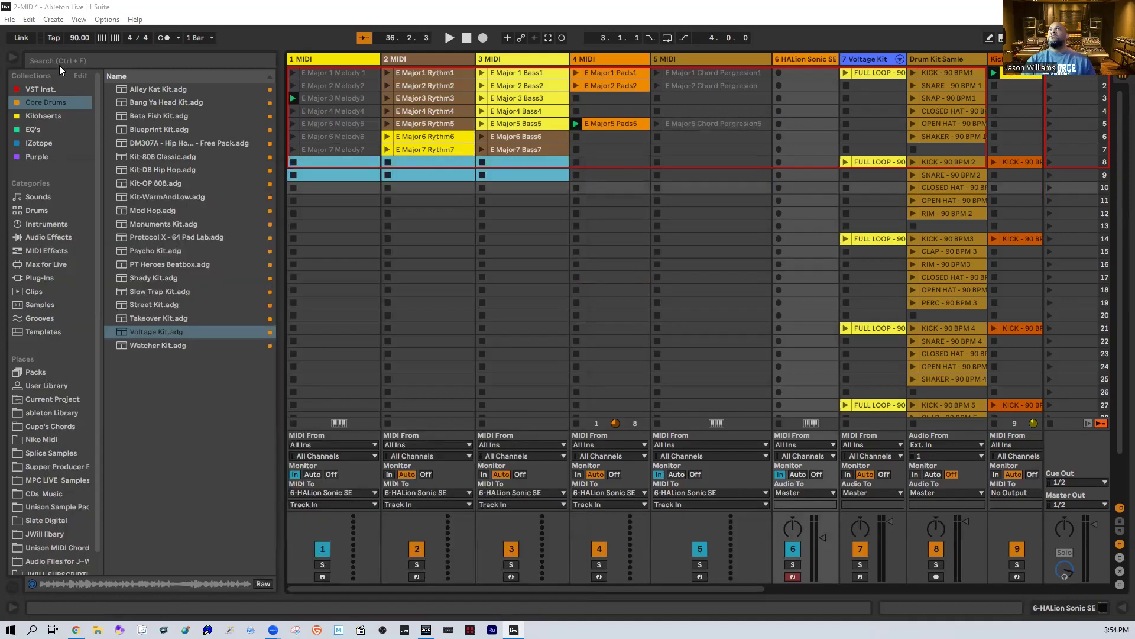
Step: Hide the browser to widen the session grid showing the E Major Pads clips on track 4
click(12, 59)
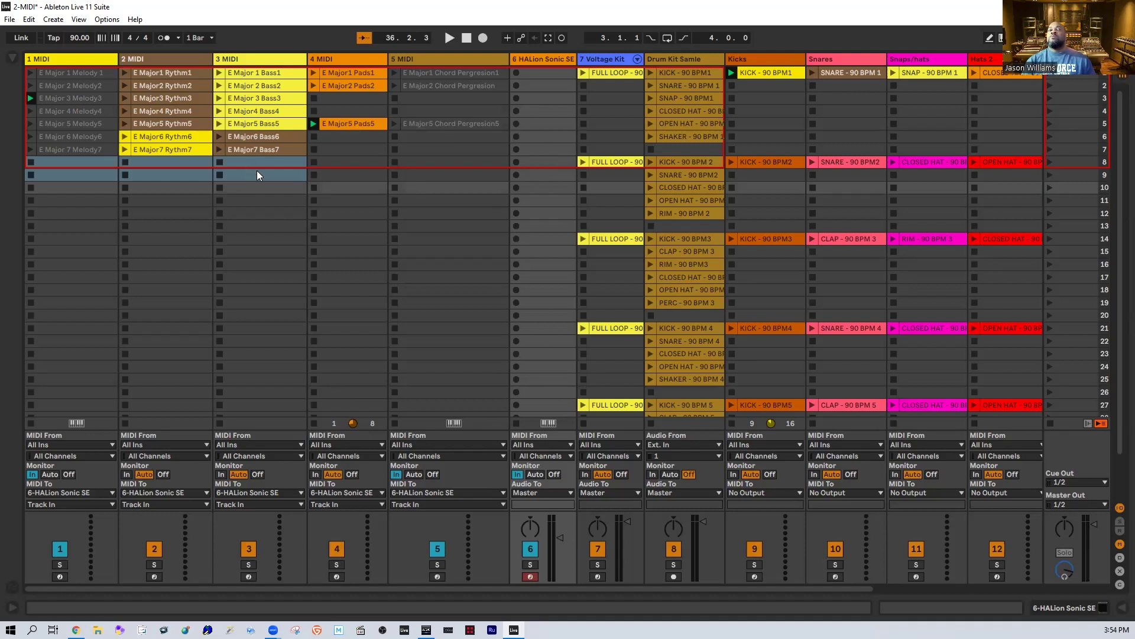
Step: Audition the E Major5 and E Major1 Pads clips with the Voltage Kit full loop, then stop track 4
click(314, 125)
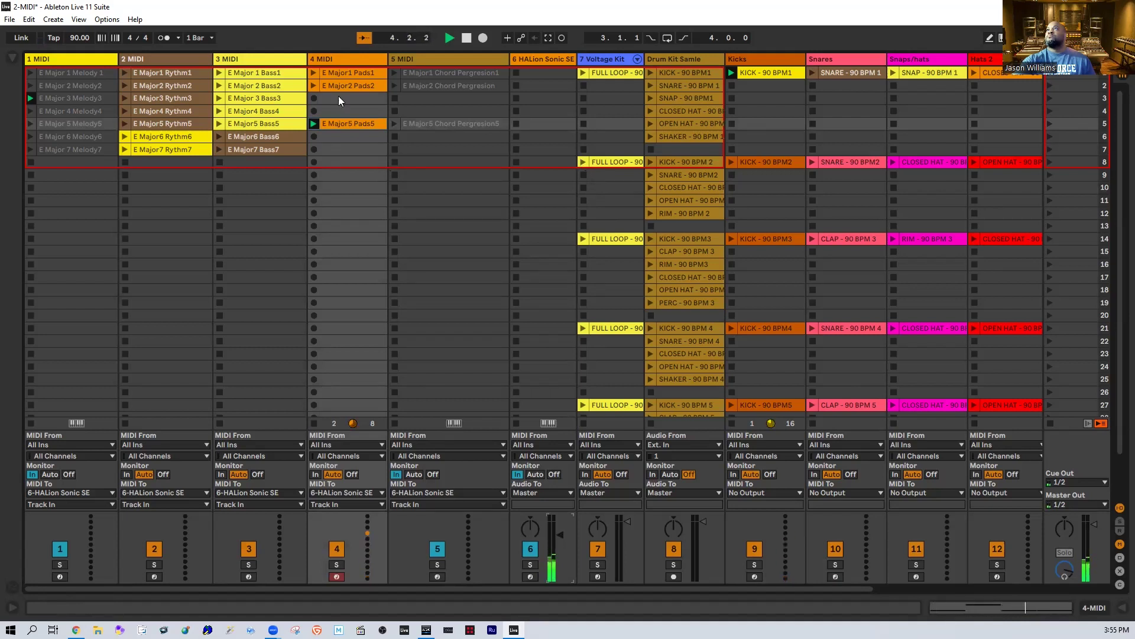
click(313, 73)
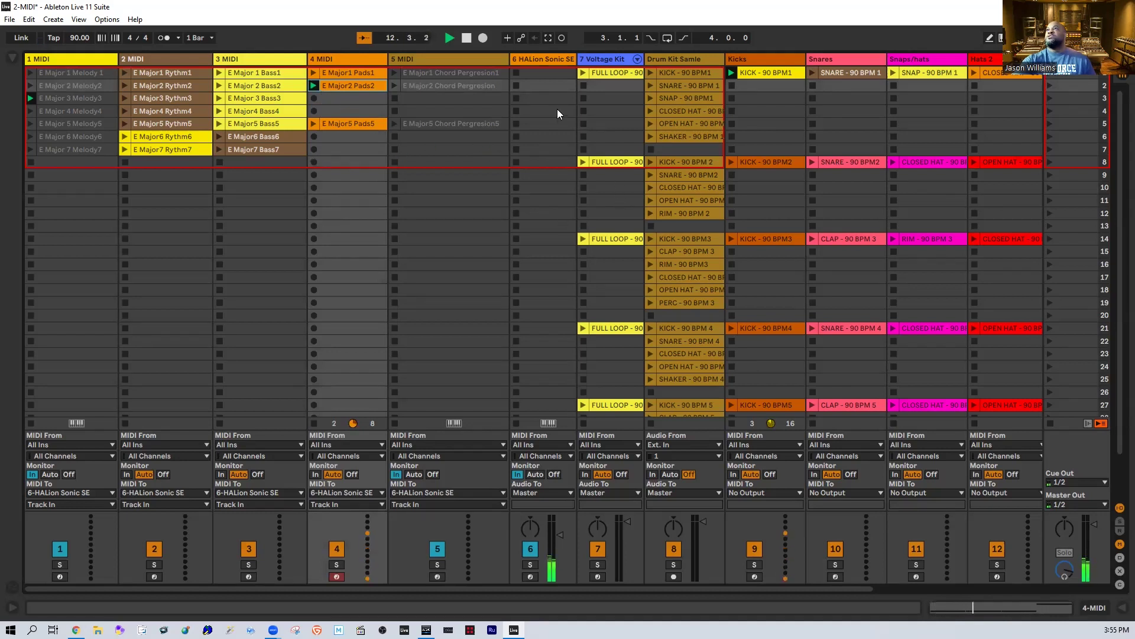
click(582, 162)
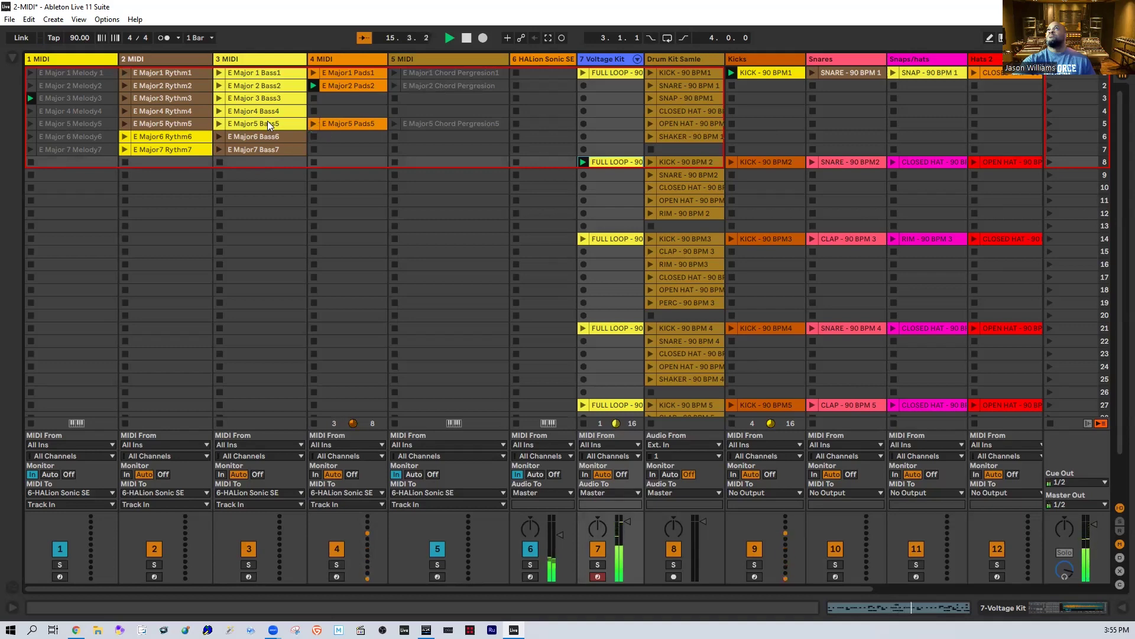
click(314, 98)
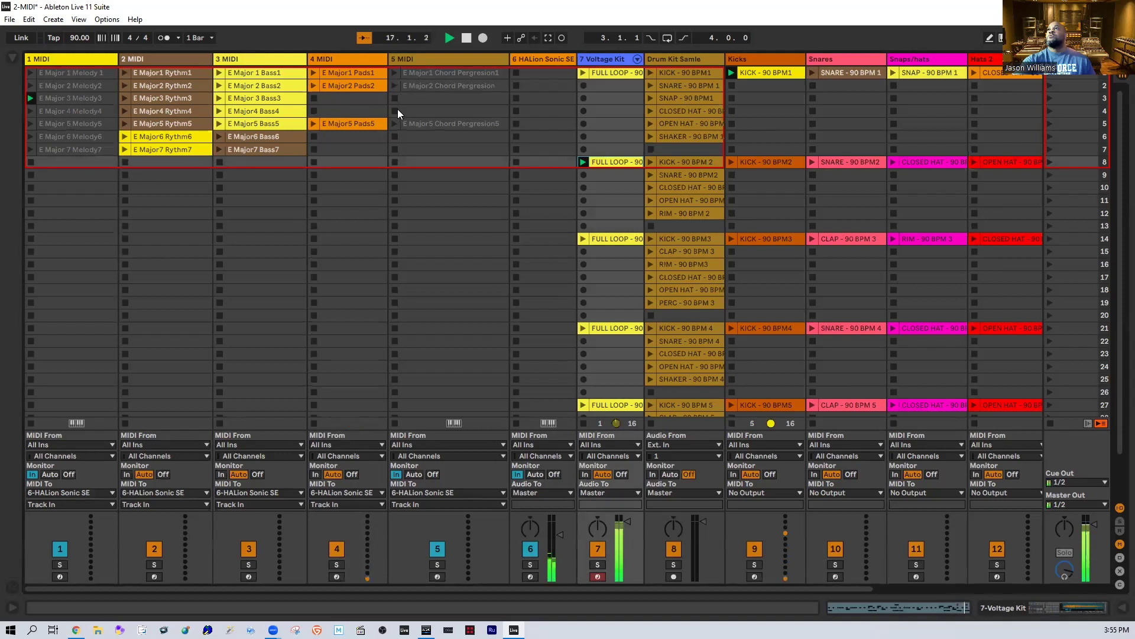
Step: Set the chord track's monitoring to Auto, arm it, and stop playback
click(414, 474)
click(394, 73)
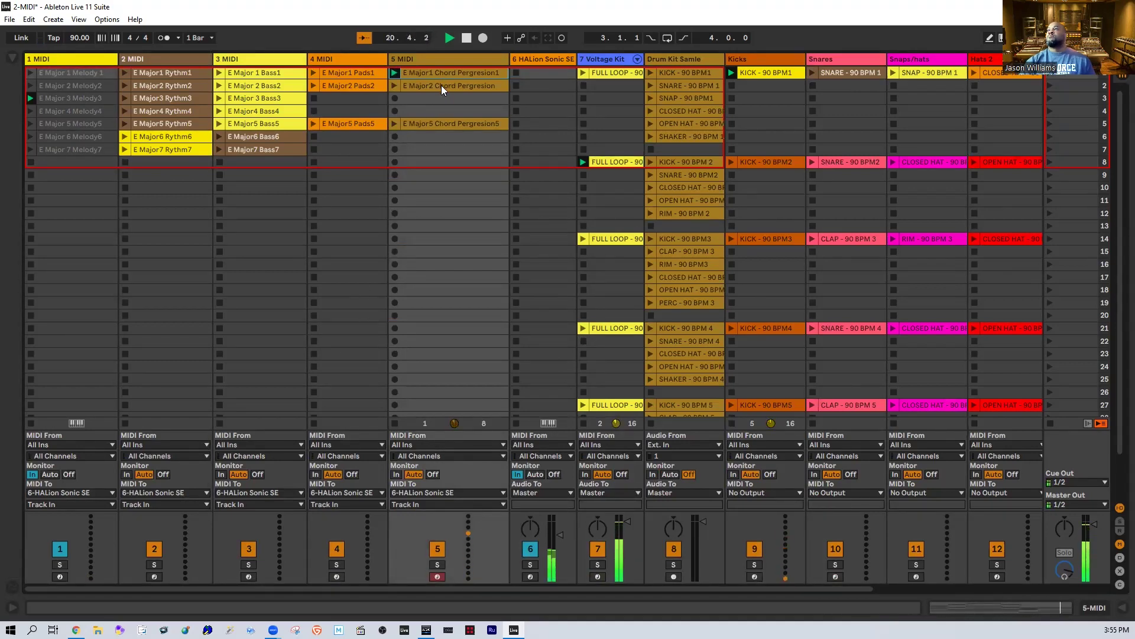
key(space)
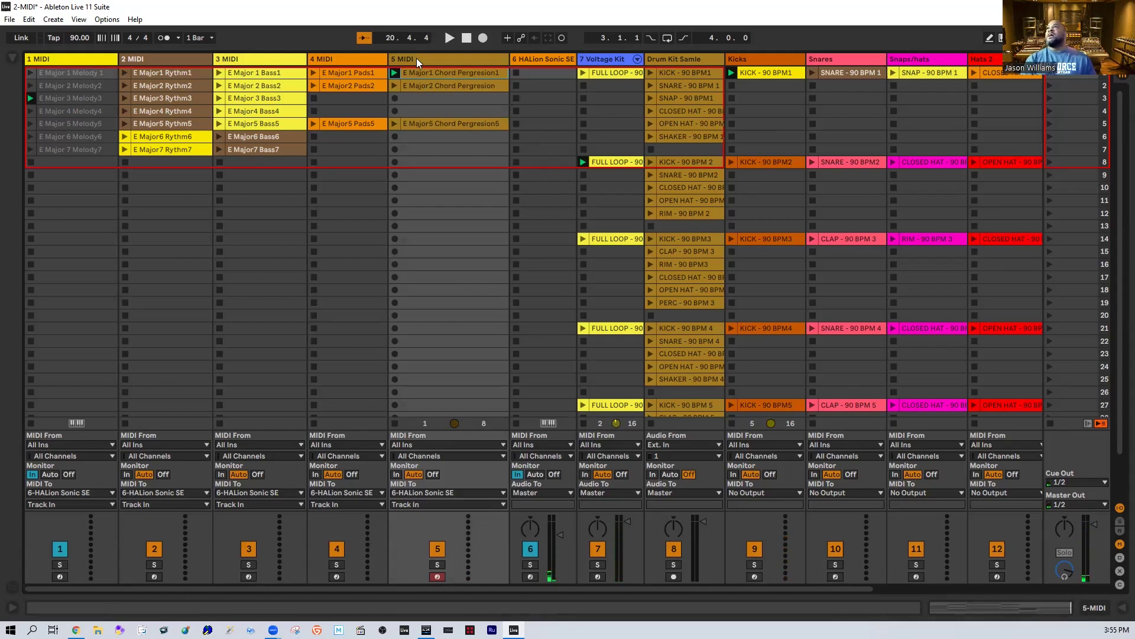
Step: Open the E Major1 Chord Pergresion1 clip's notes and enable Scale with root E and Major mode
double_click(426, 71)
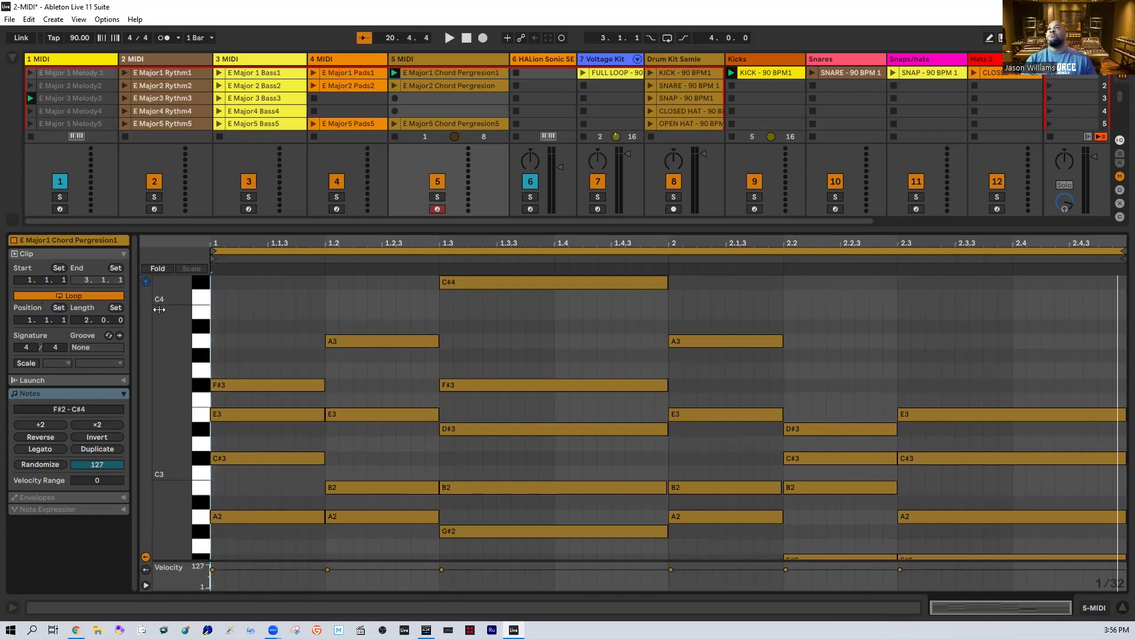
mouse_move(159, 309)
mouse_down()
mouse_move(272, 309)
mouse_move(159, 310)
mouse_up()
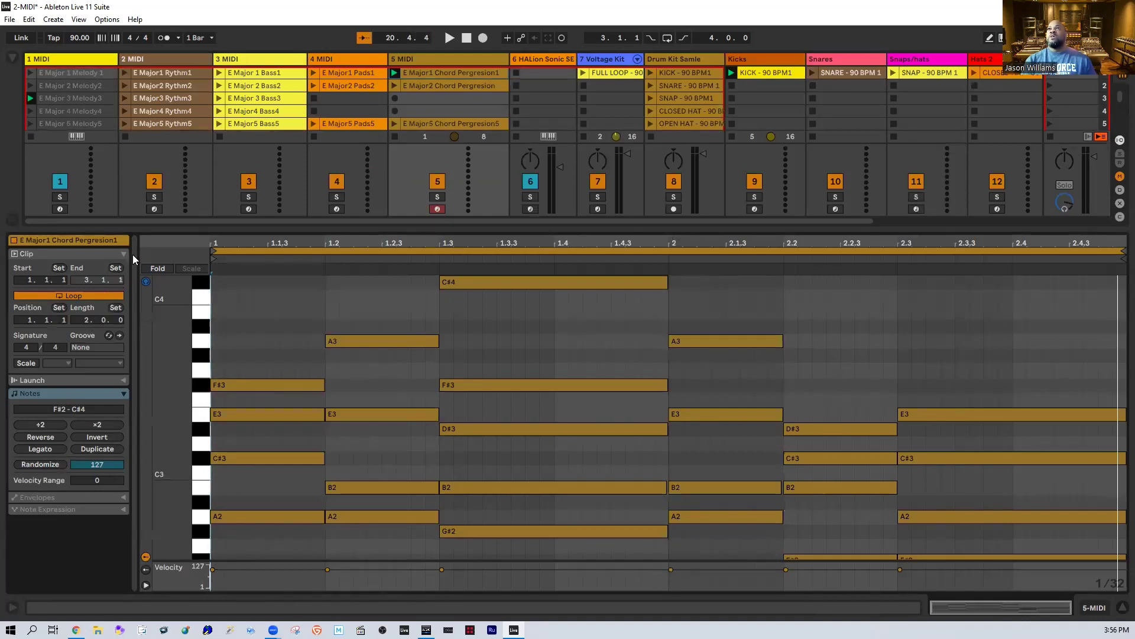
click(26, 364)
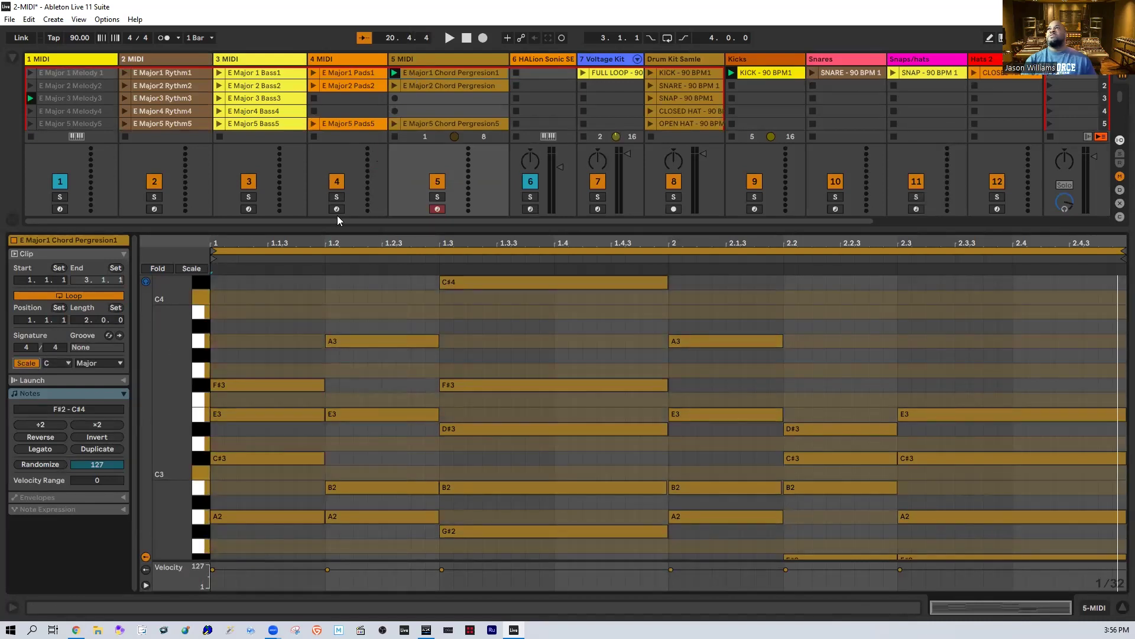
click(66, 364)
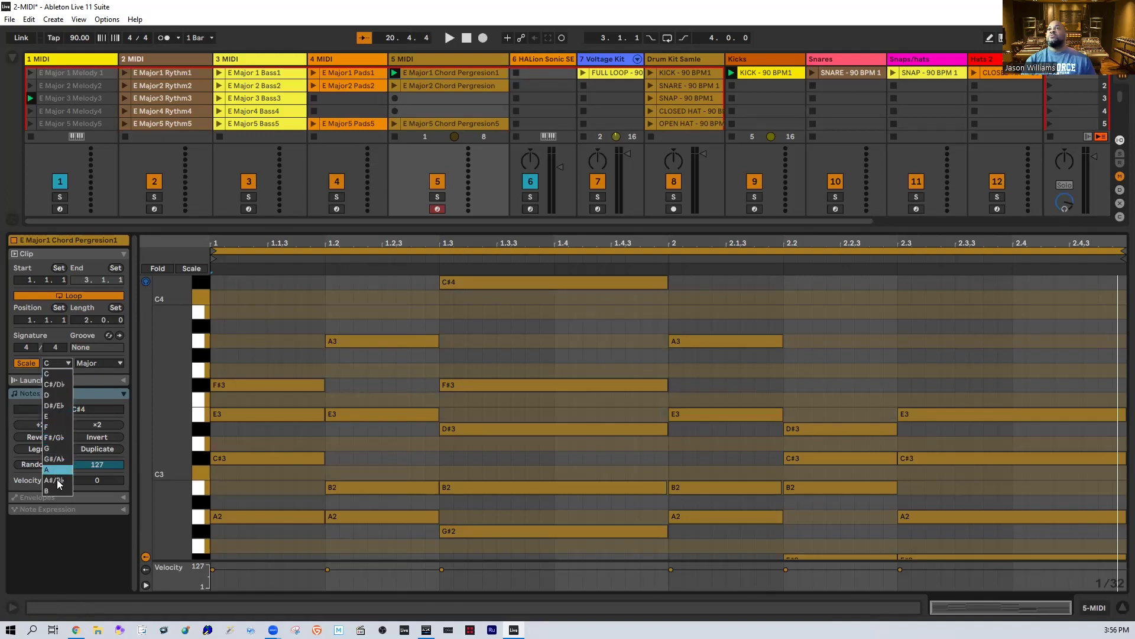
click(55, 416)
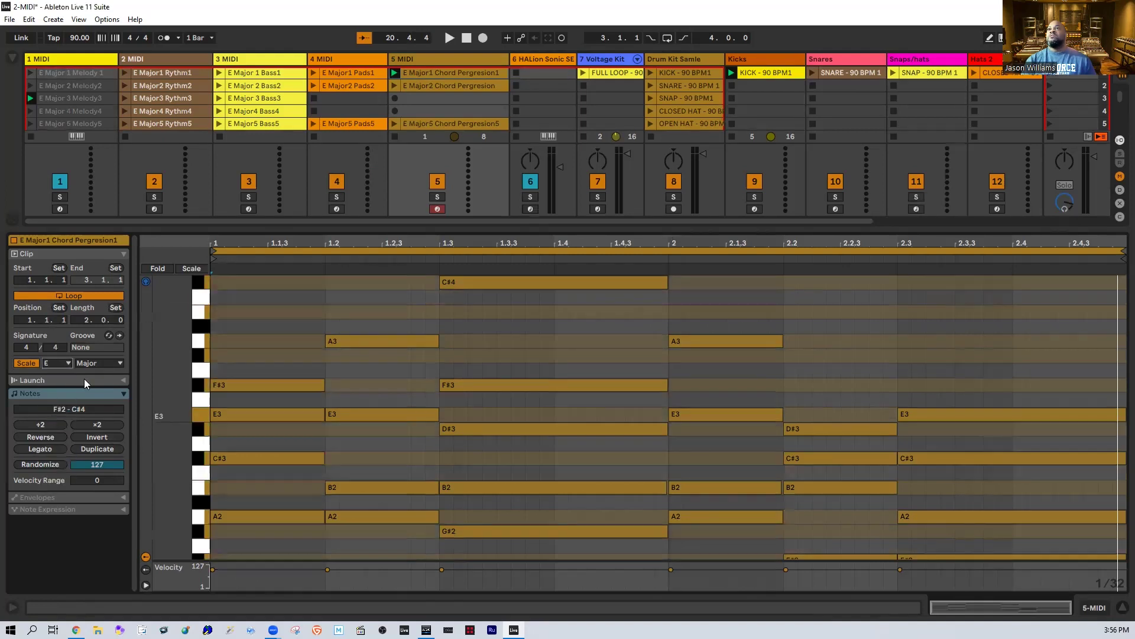
click(98, 363)
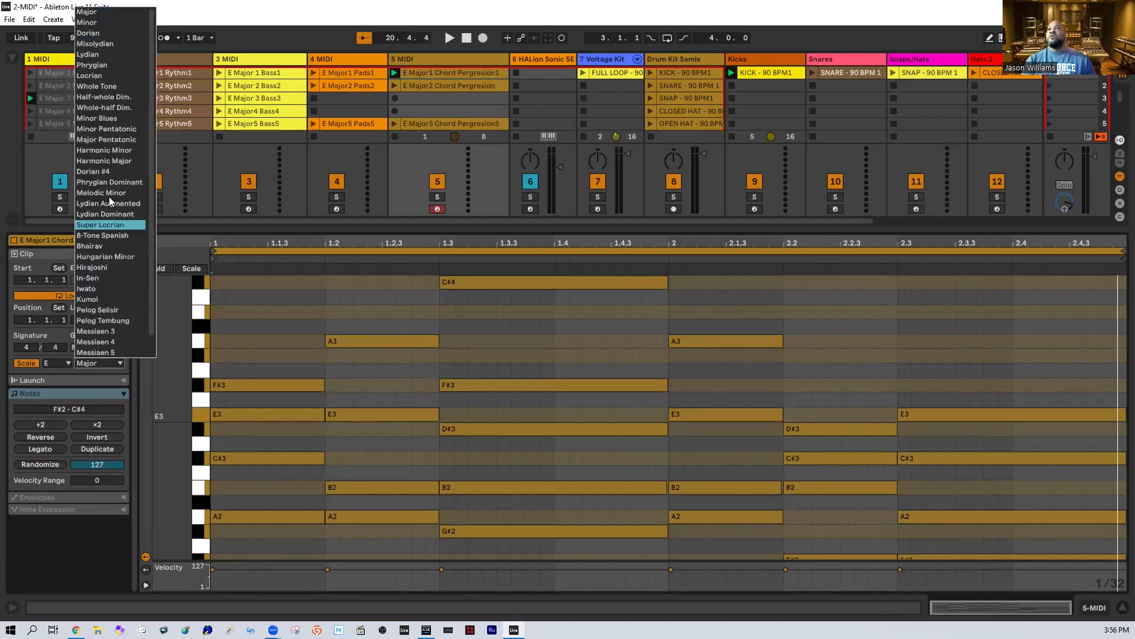
click(107, 365)
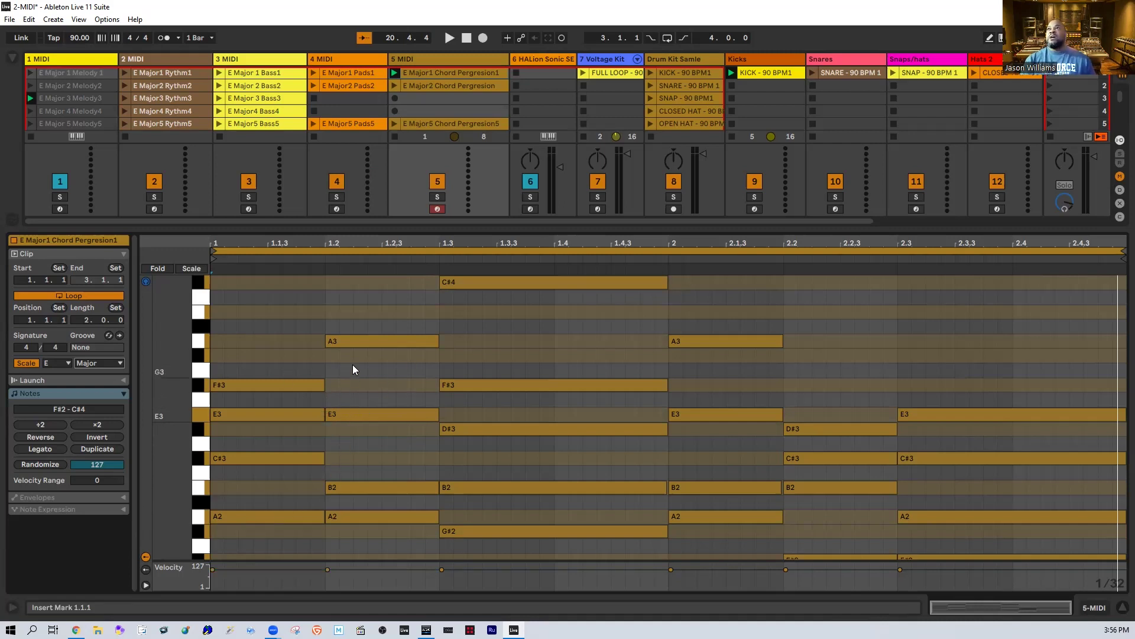
Step: Lower A3 at 1.2 to G#3, add four B3 sixteenths at 1.2–1.2.4, then play the clip alone
drag(373, 340, 378, 356)
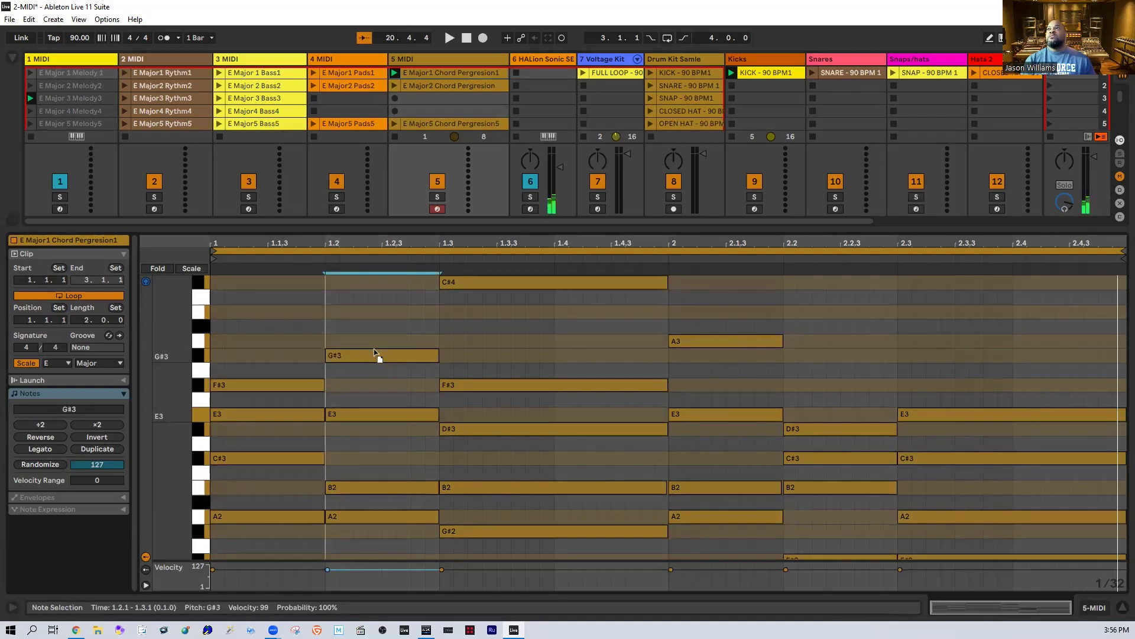
double_click(331, 312)
double_click(355, 312)
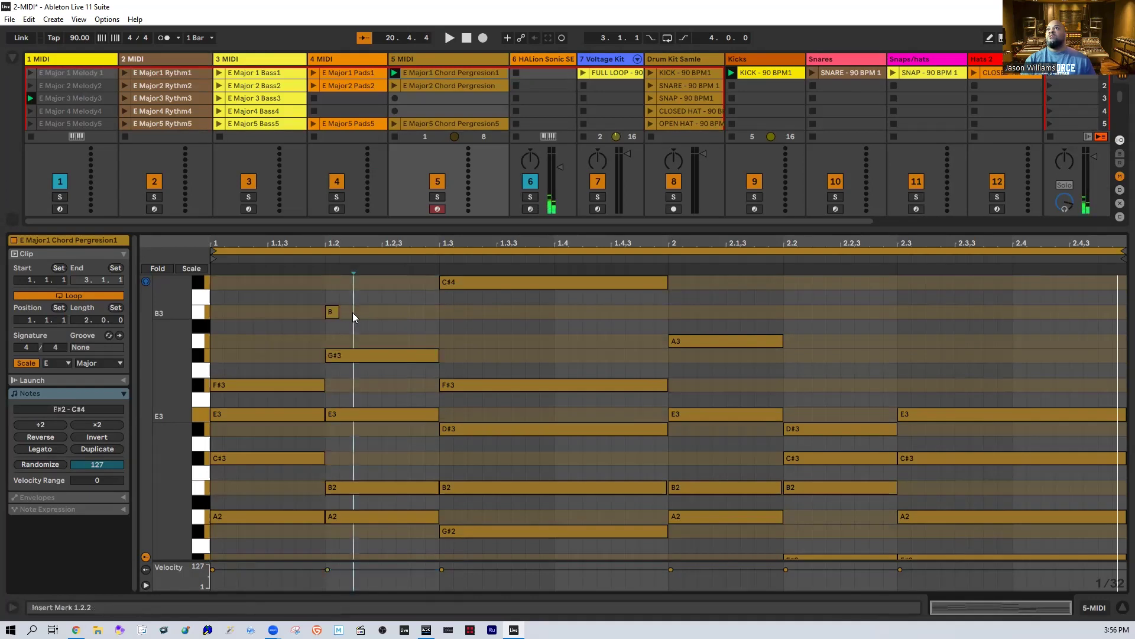
double_click(388, 313)
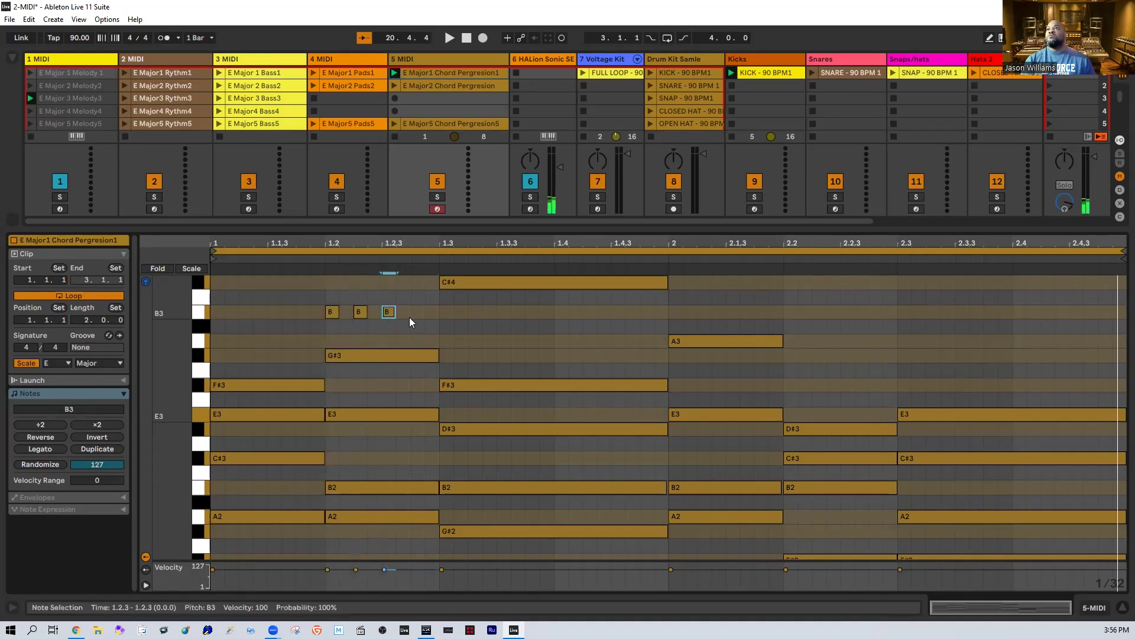
double_click(417, 313)
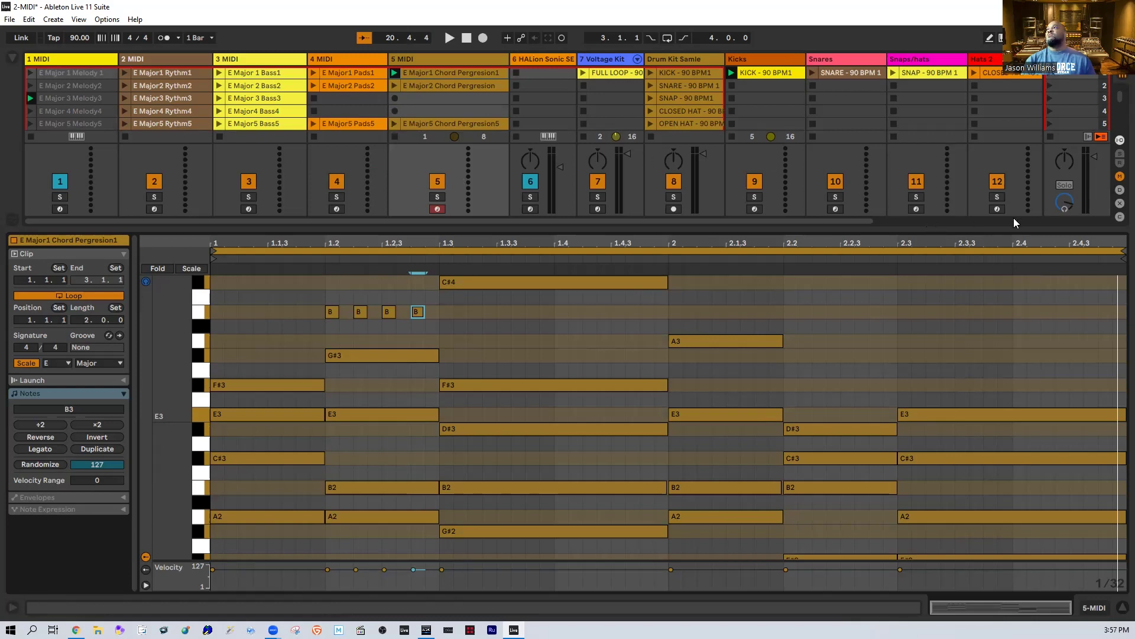
click(1051, 136)
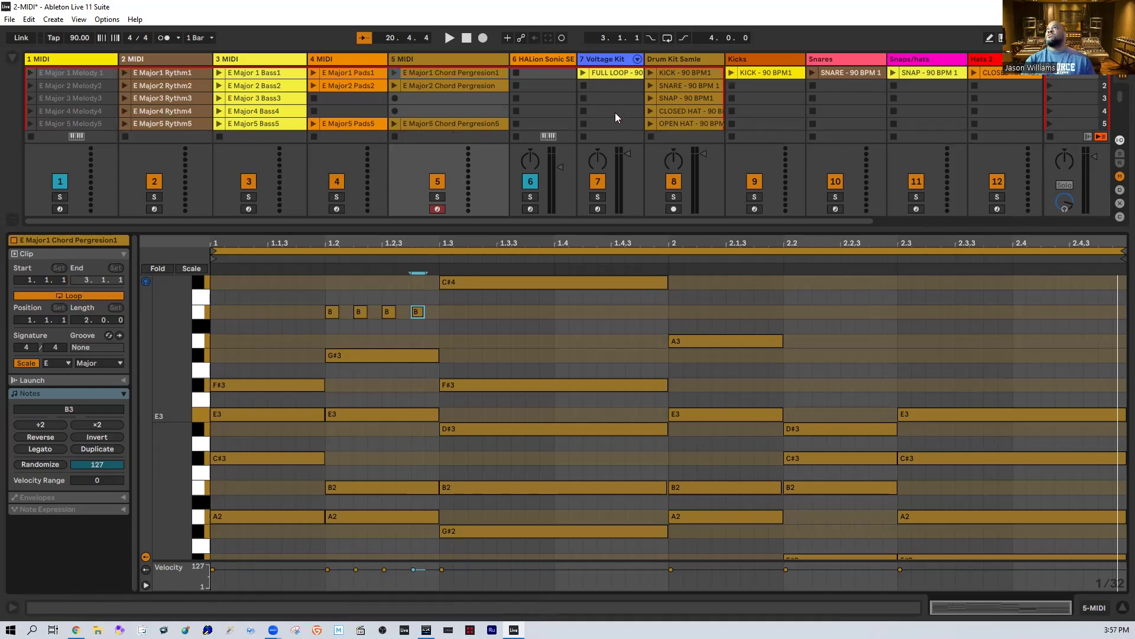
click(394, 72)
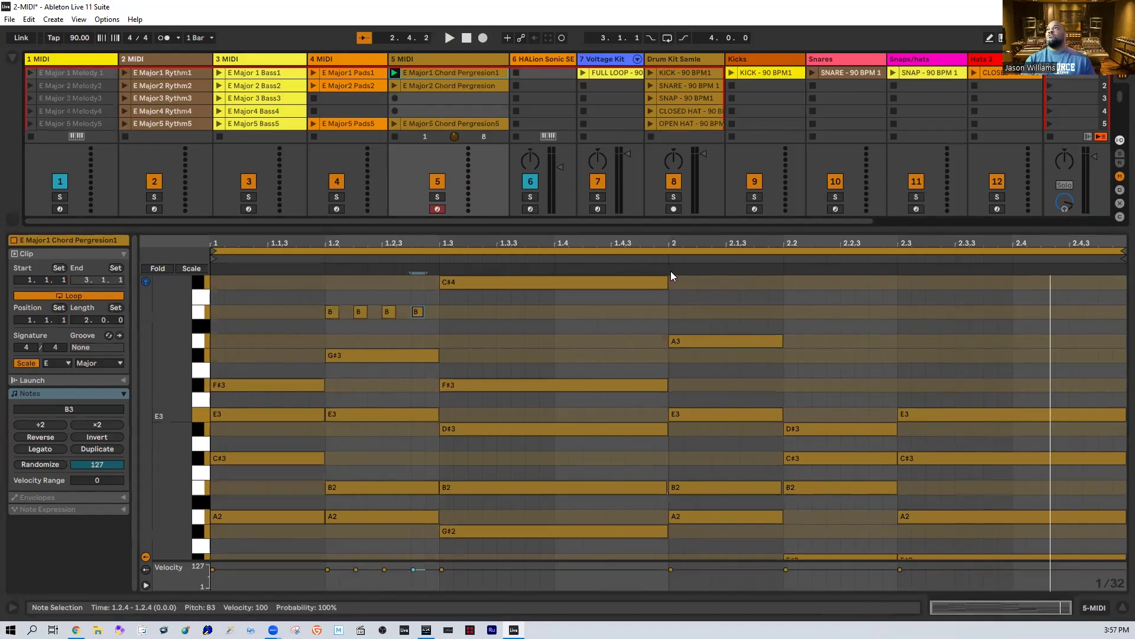
Step: Nudge the long C#4 note slightly earlier
drag(653, 414, 615, 426)
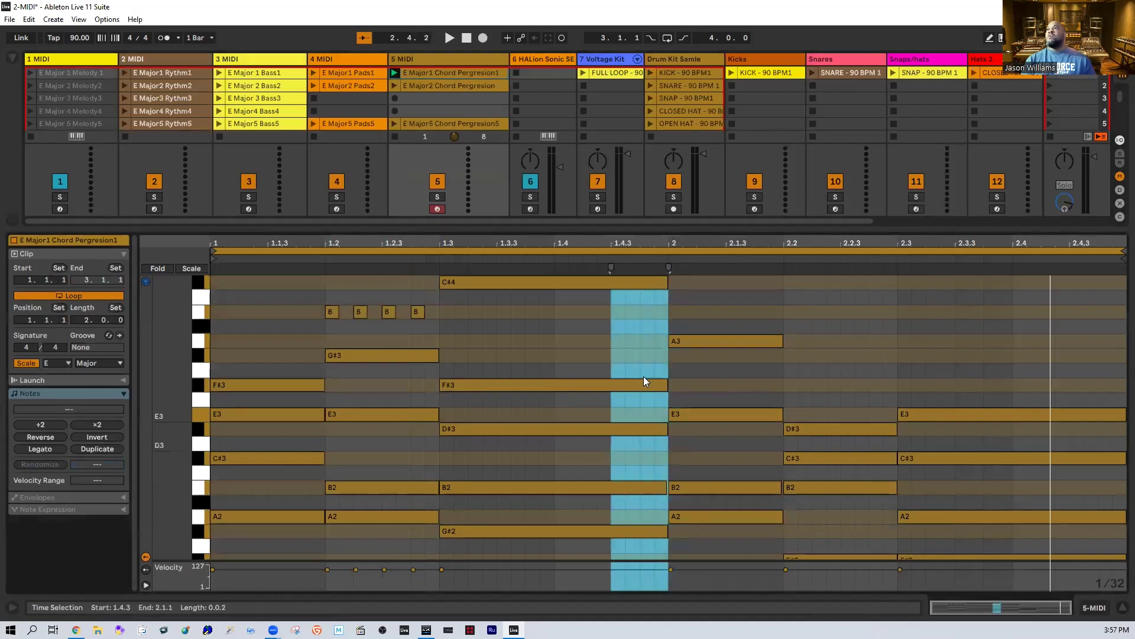
click(665, 279)
key(Left)
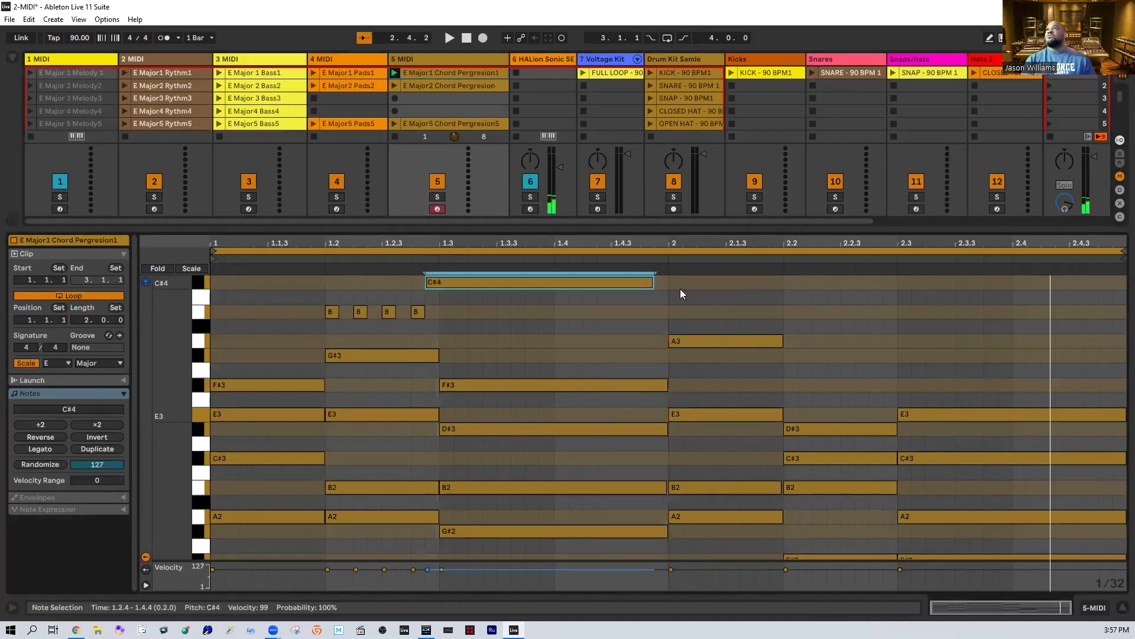
Step: Shorten the F#3, D#3, B2 and G#2 notes so they end around 1.4.4
drag(656, 372, 654, 532)
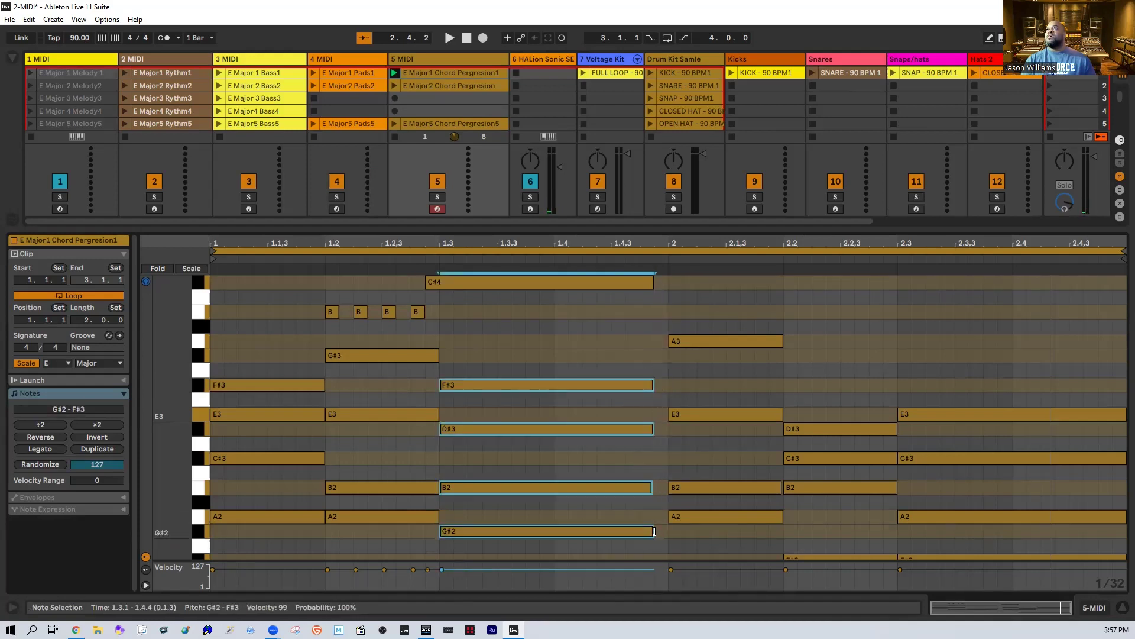
drag(653, 427, 657, 429)
click(649, 429)
click(642, 485)
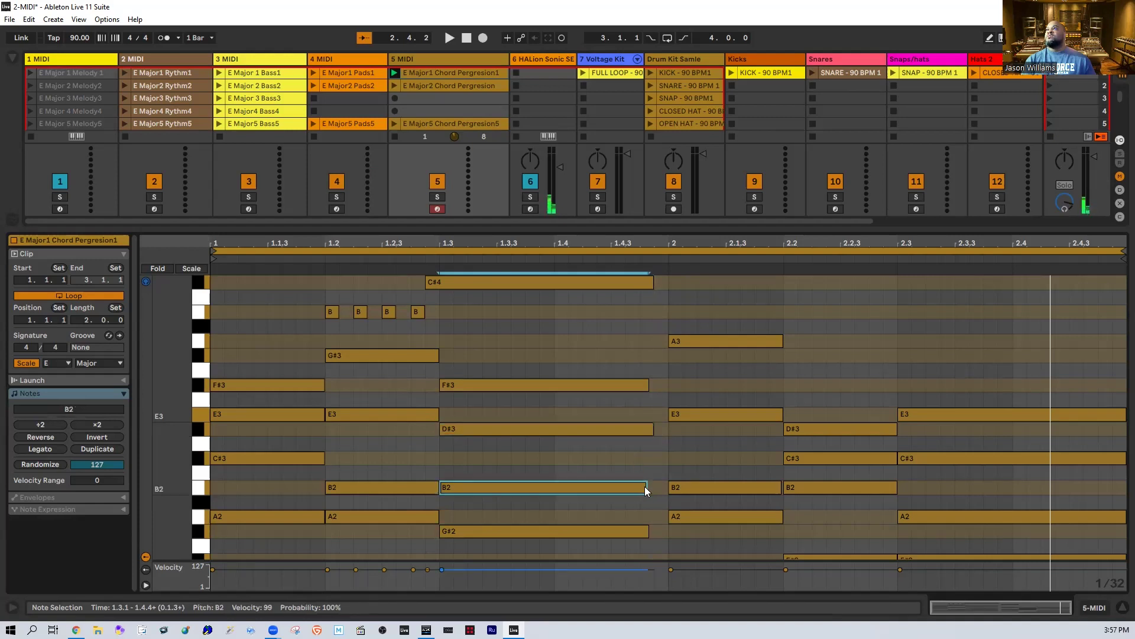
click(643, 531)
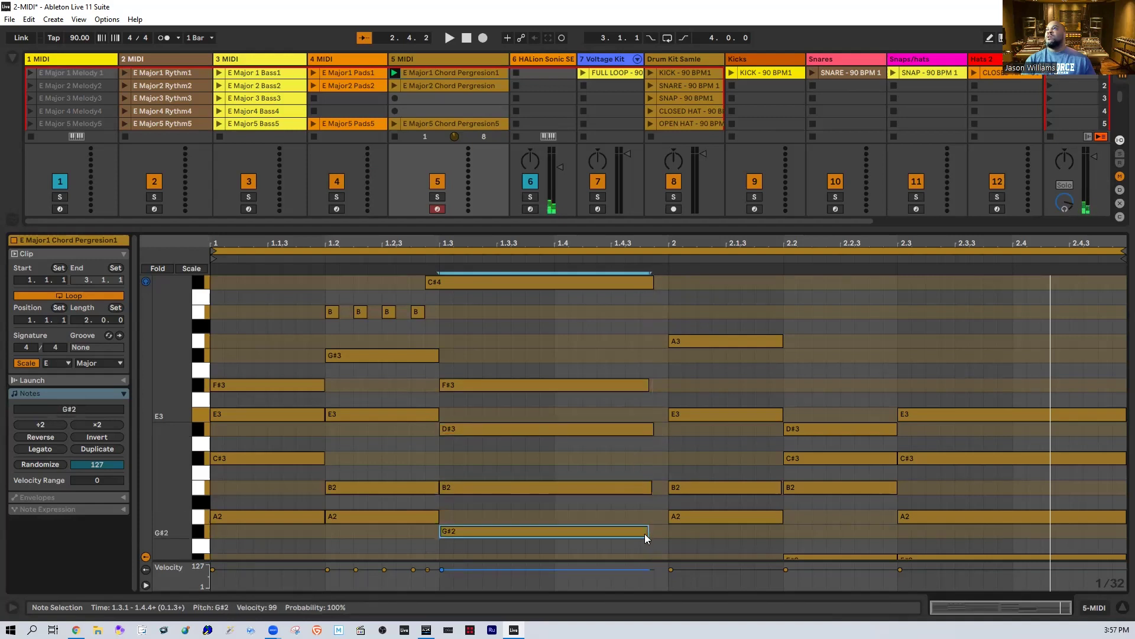
drag(647, 531, 653, 531)
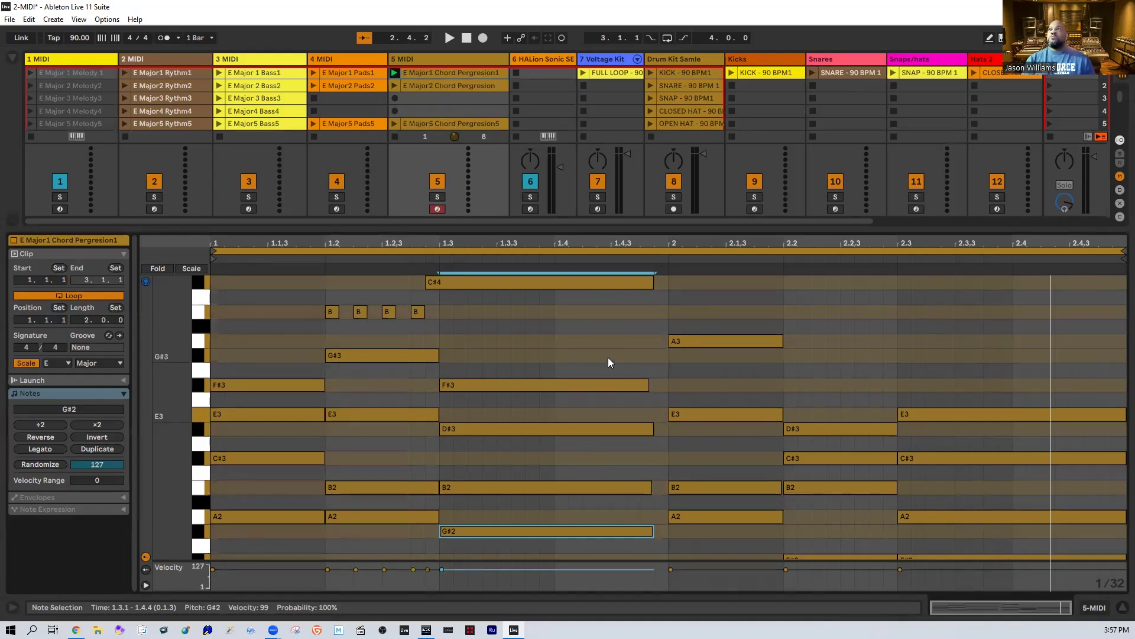
click(639, 399)
drag(644, 356, 625, 526)
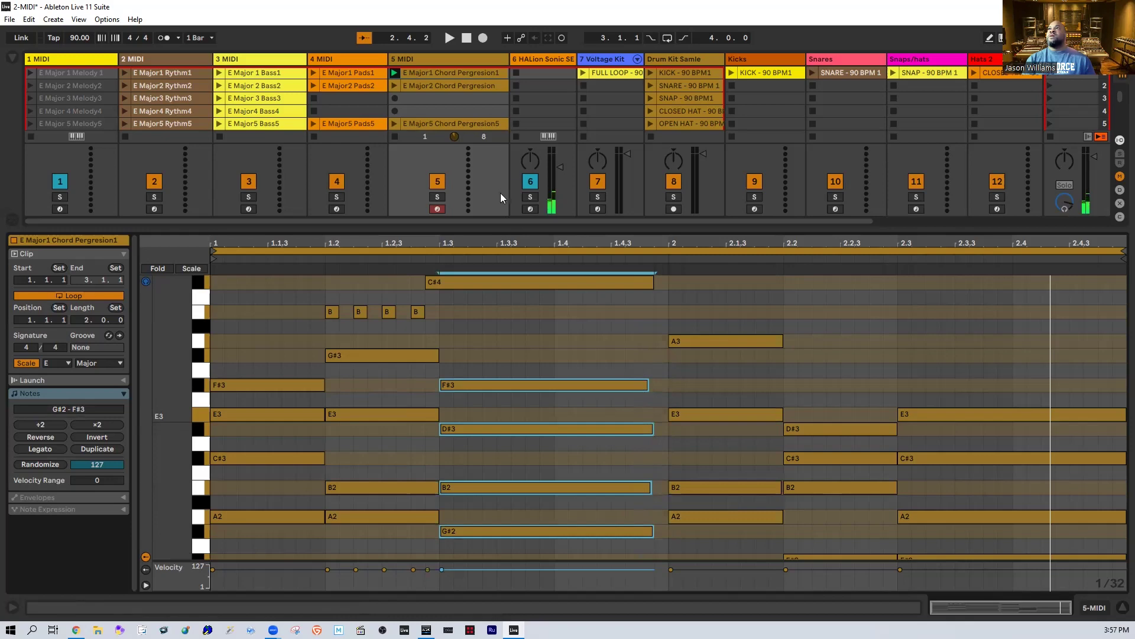